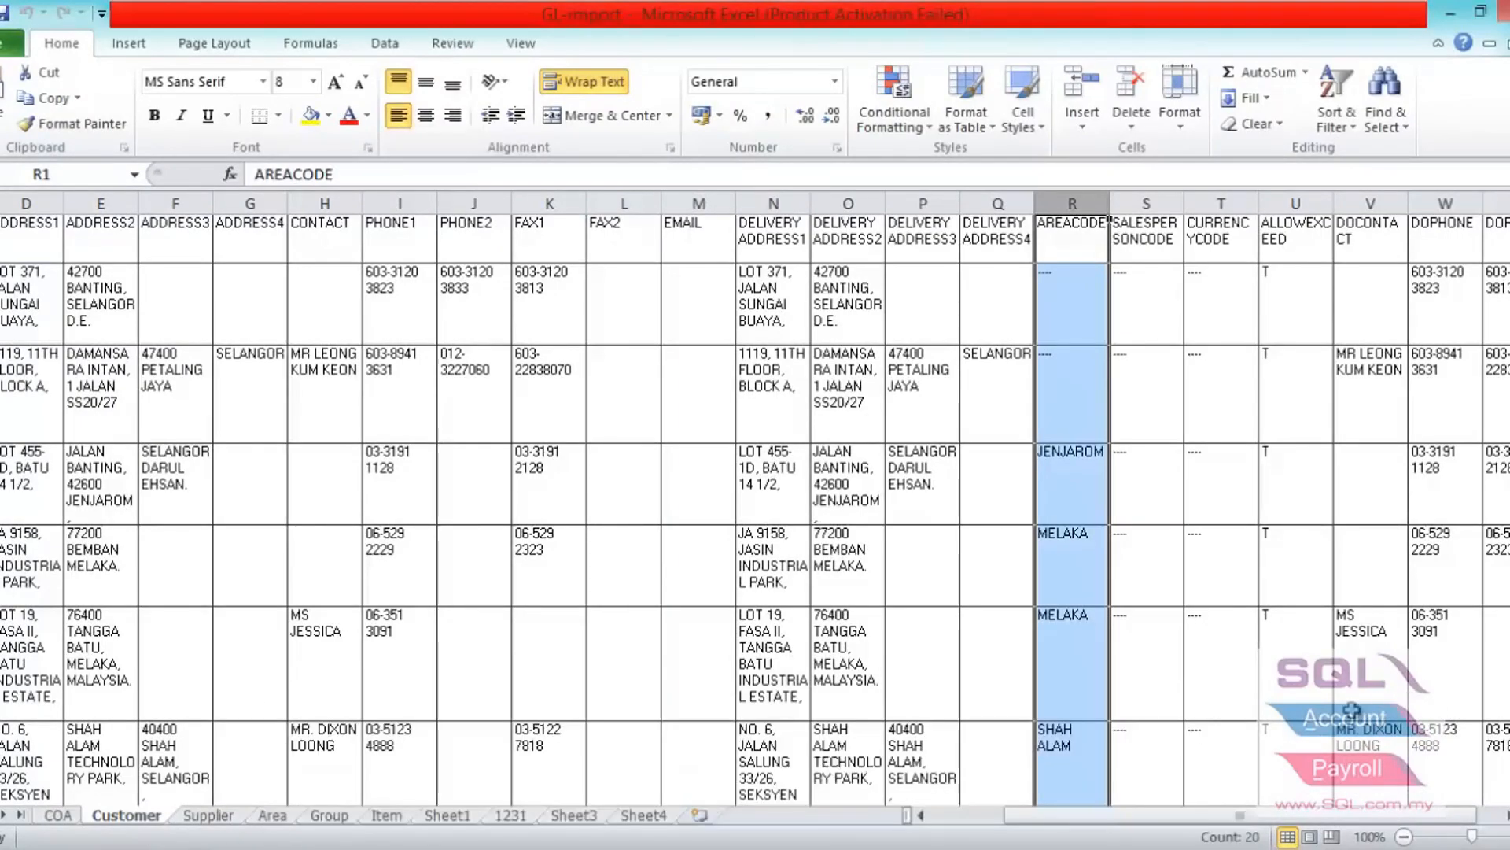
- Copy the AREACODE column from the Customer sheet into column A of a new worksheet
{"action": "key", "text": "ctrl+c"}
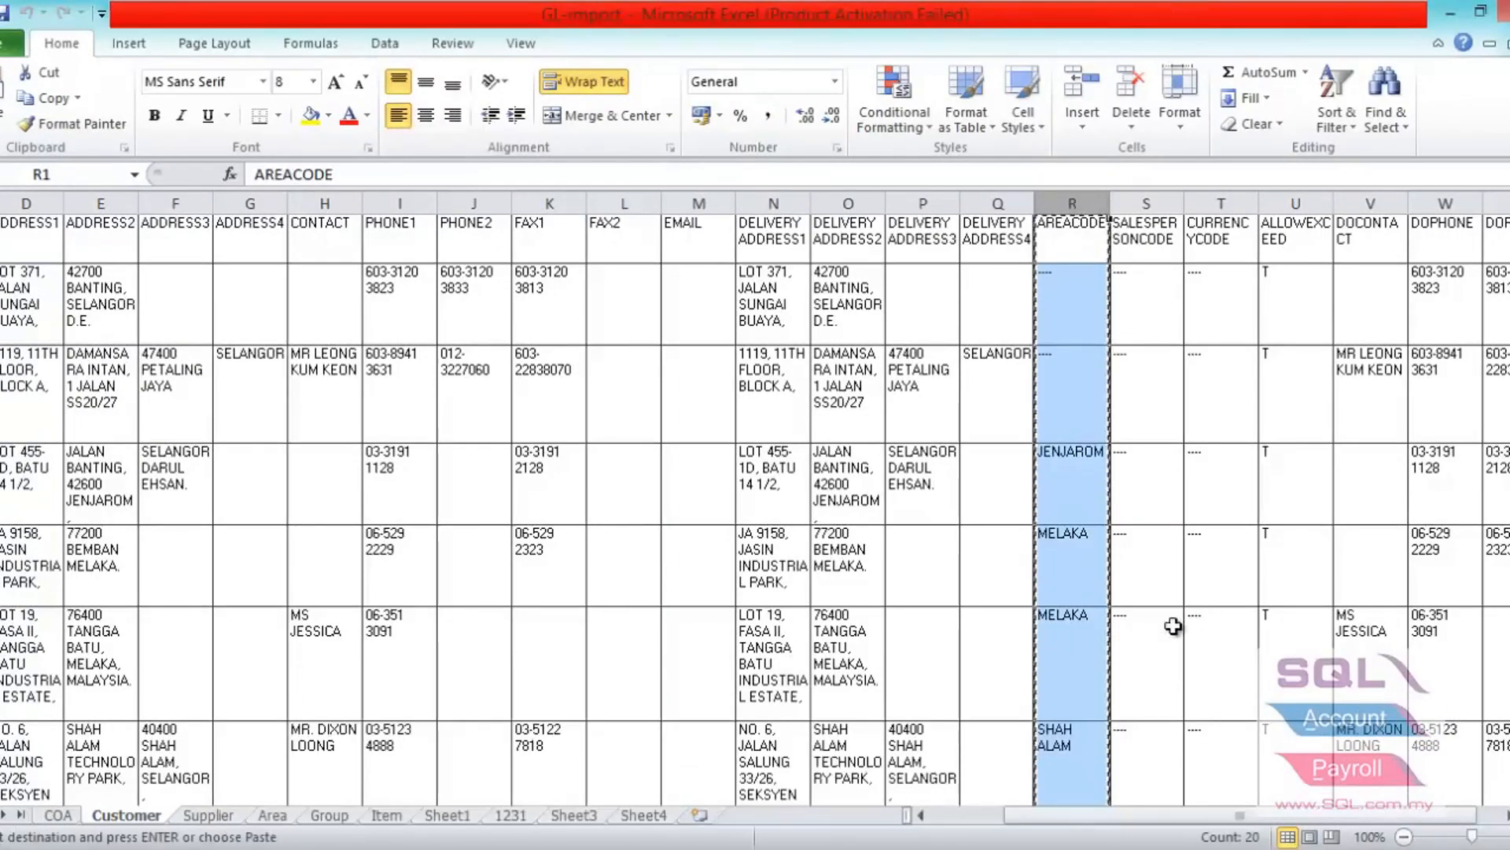
{"action": "left_click", "coordinate": [700, 815]}
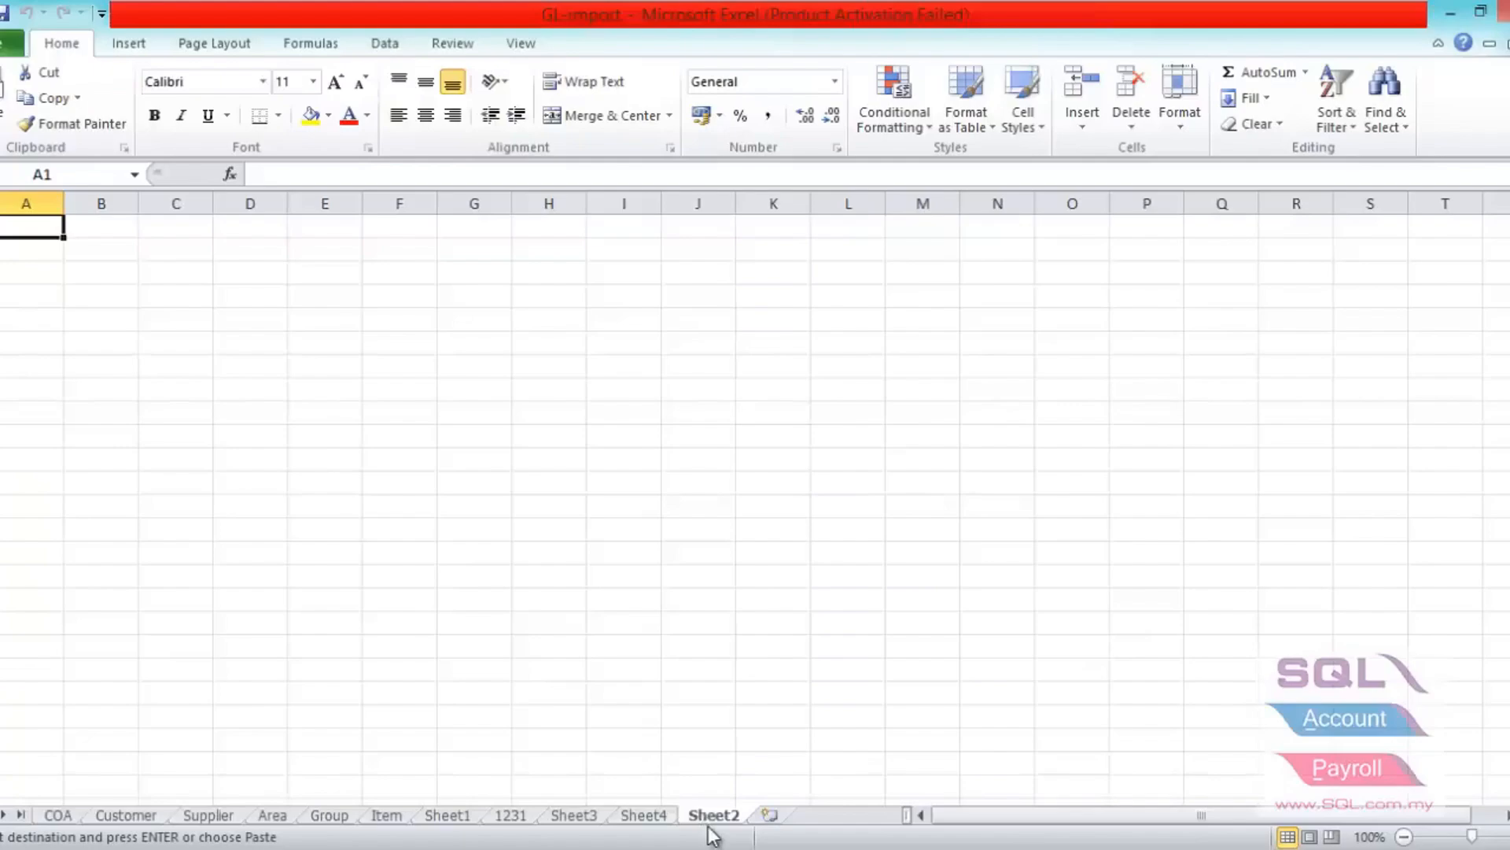
{"action": "left_click", "coordinate": [44, 202]}
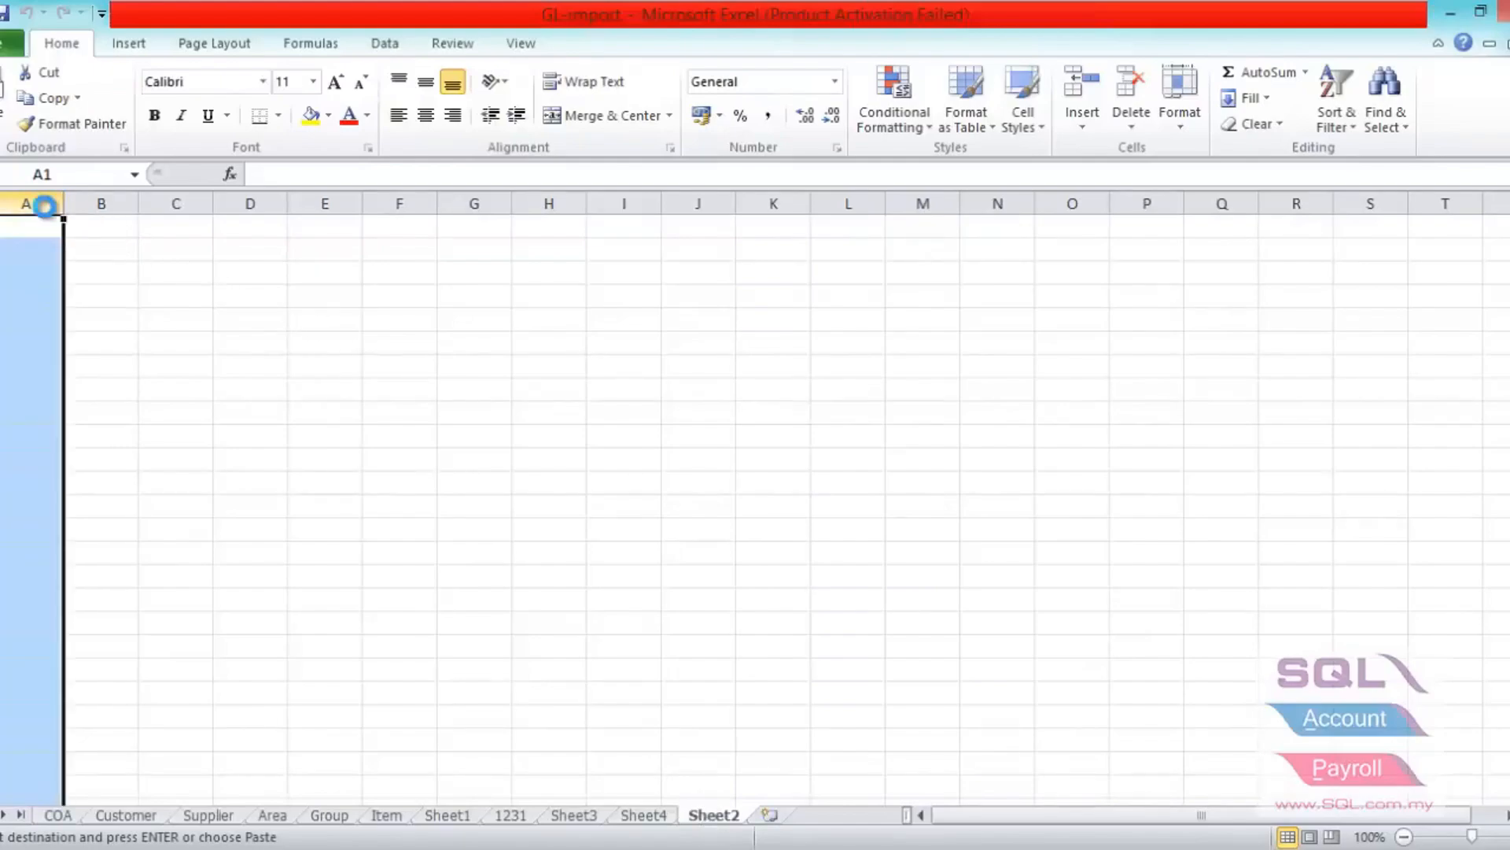
{"action": "key", "text": "ctrl+v"}
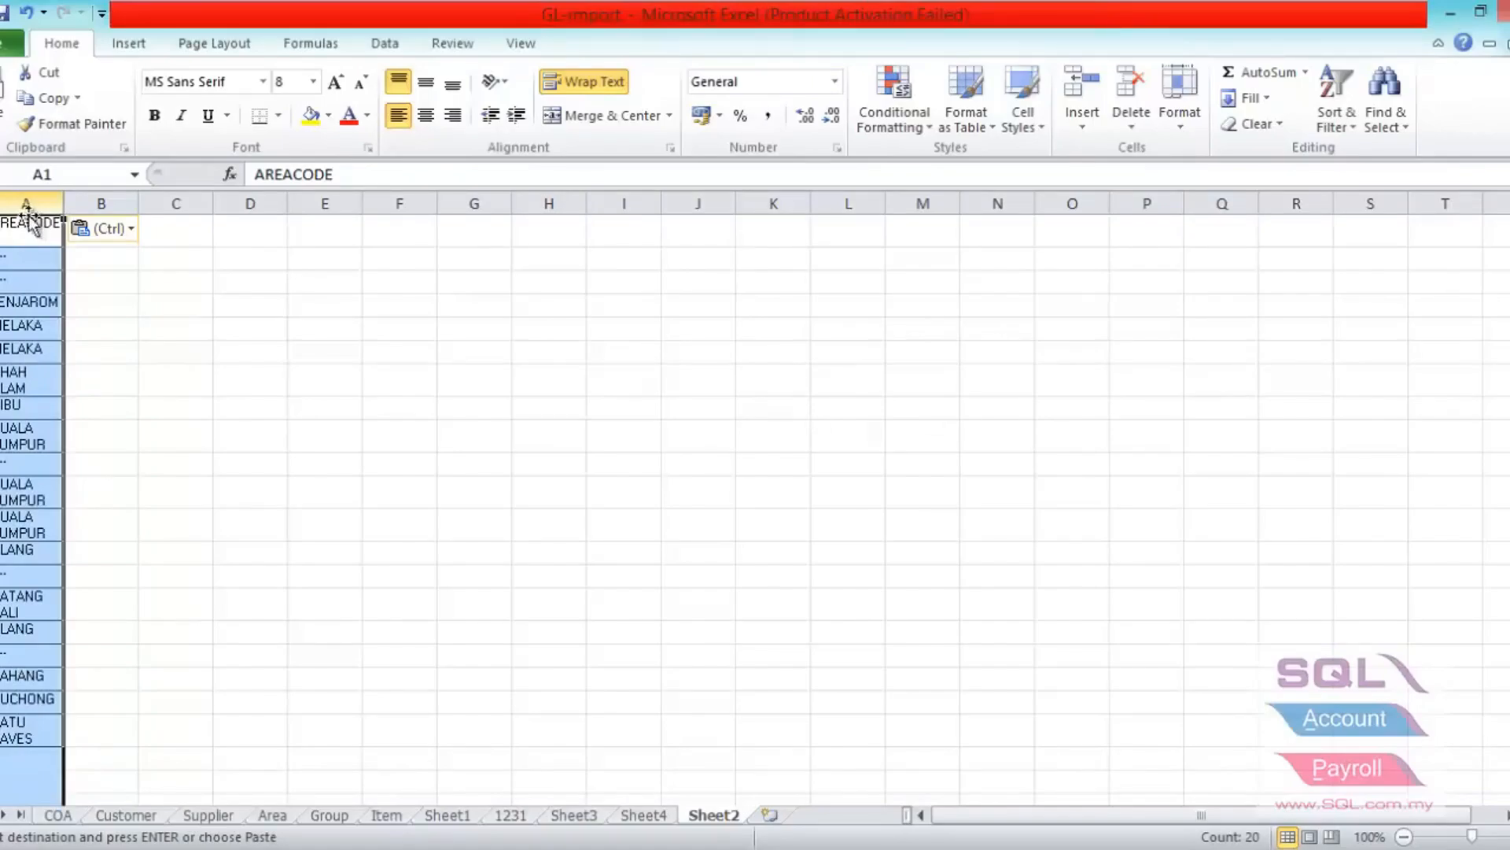
- Apply an in-place advanced filter to the pasted AREACODE list, keeping unique records only
{"action": "left_click", "coordinate": [374, 49]}
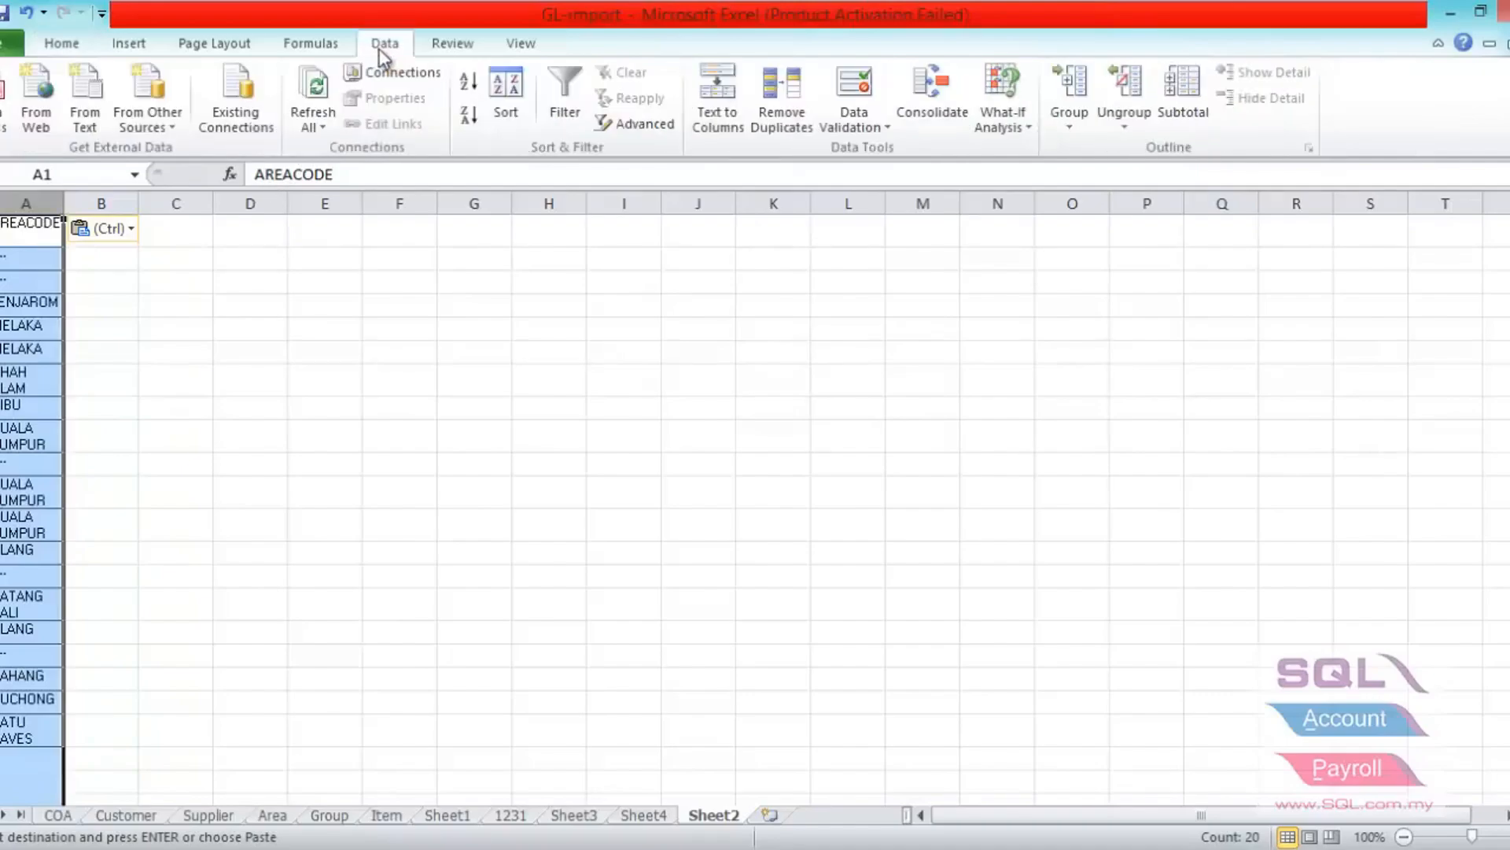
{"action": "left_click", "coordinate": [612, 126]}
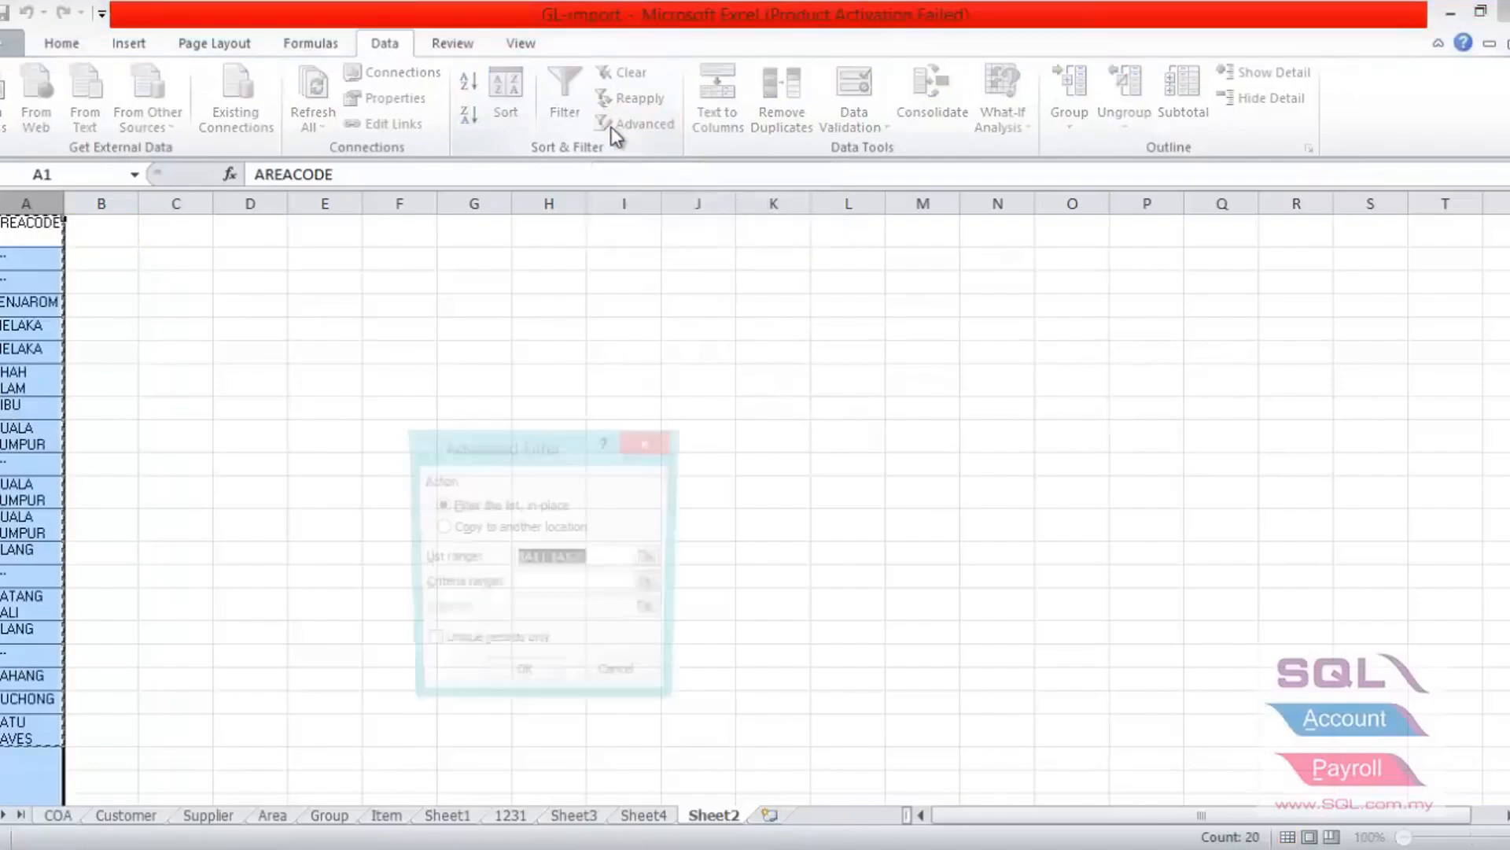
{"action": "left_click", "coordinate": [457, 643]}
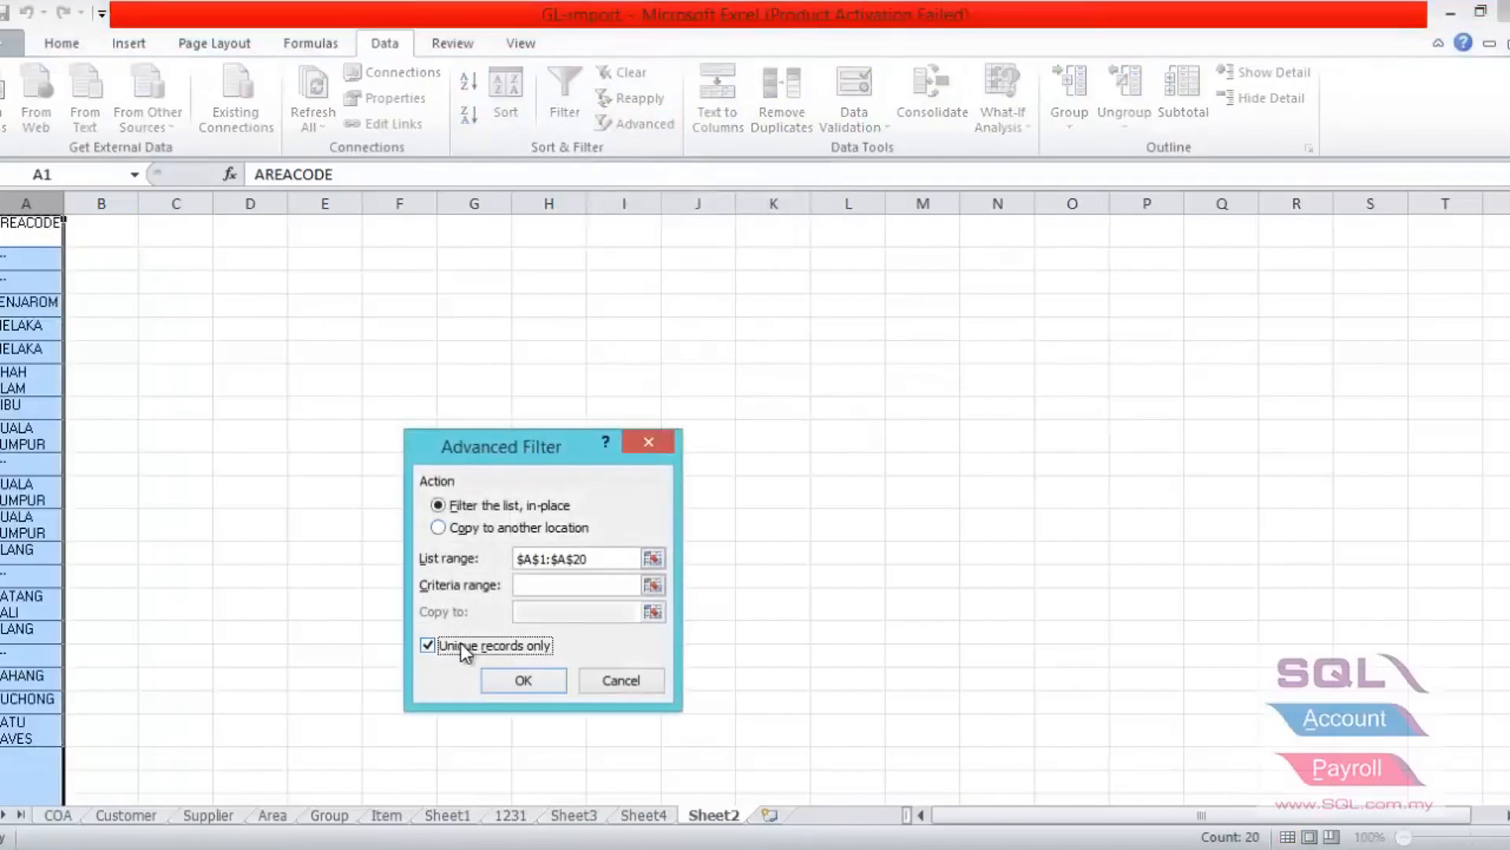
{"action": "left_click", "coordinate": [510, 683]}
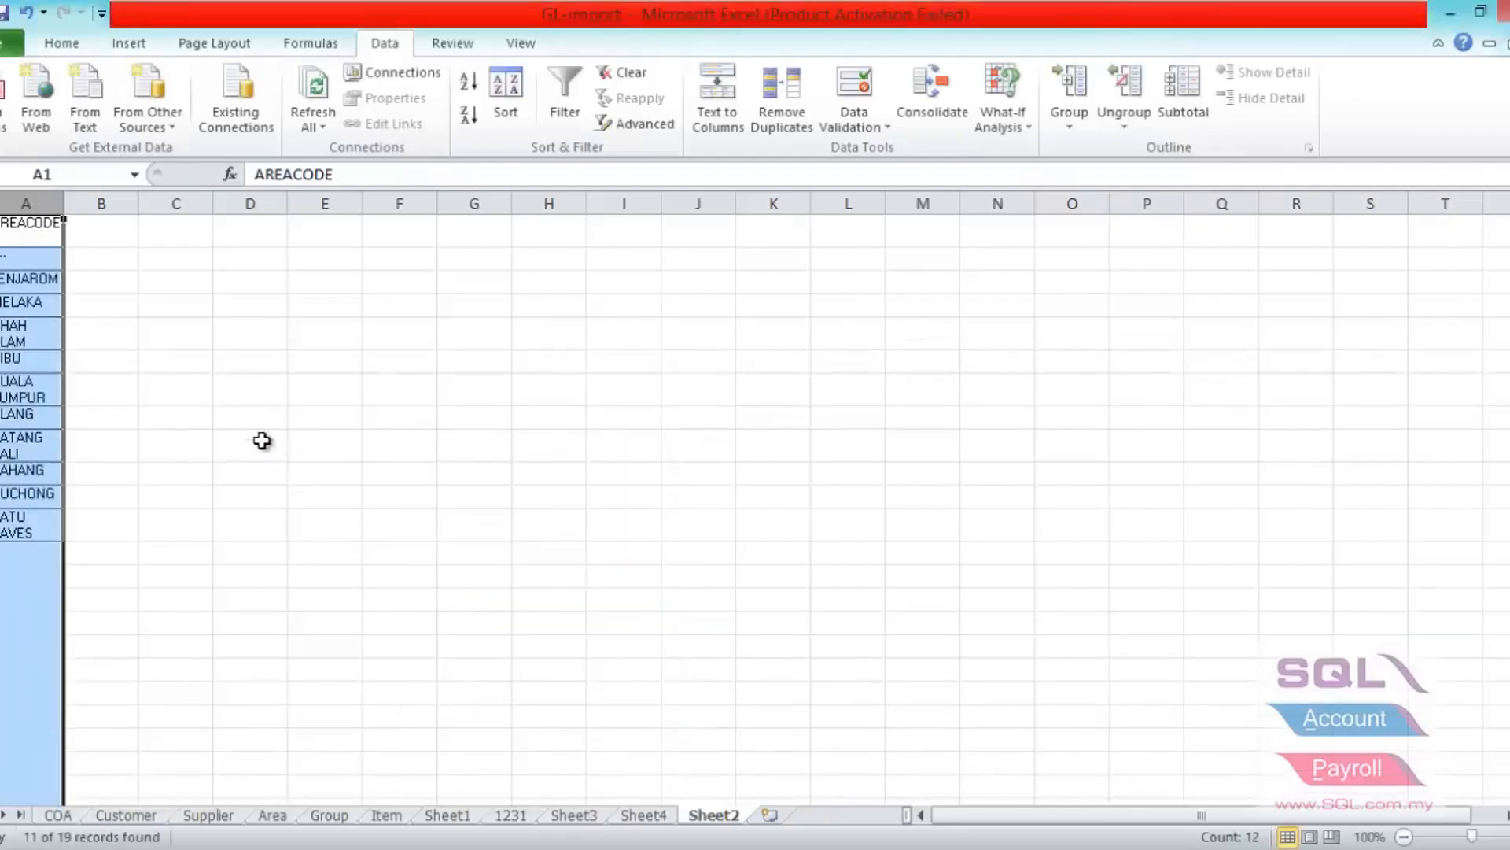
- Copy the filtered AREACODE list, including its header, into another new worksheet starting at A1
{"action": "left_click", "coordinate": [14, 233]}
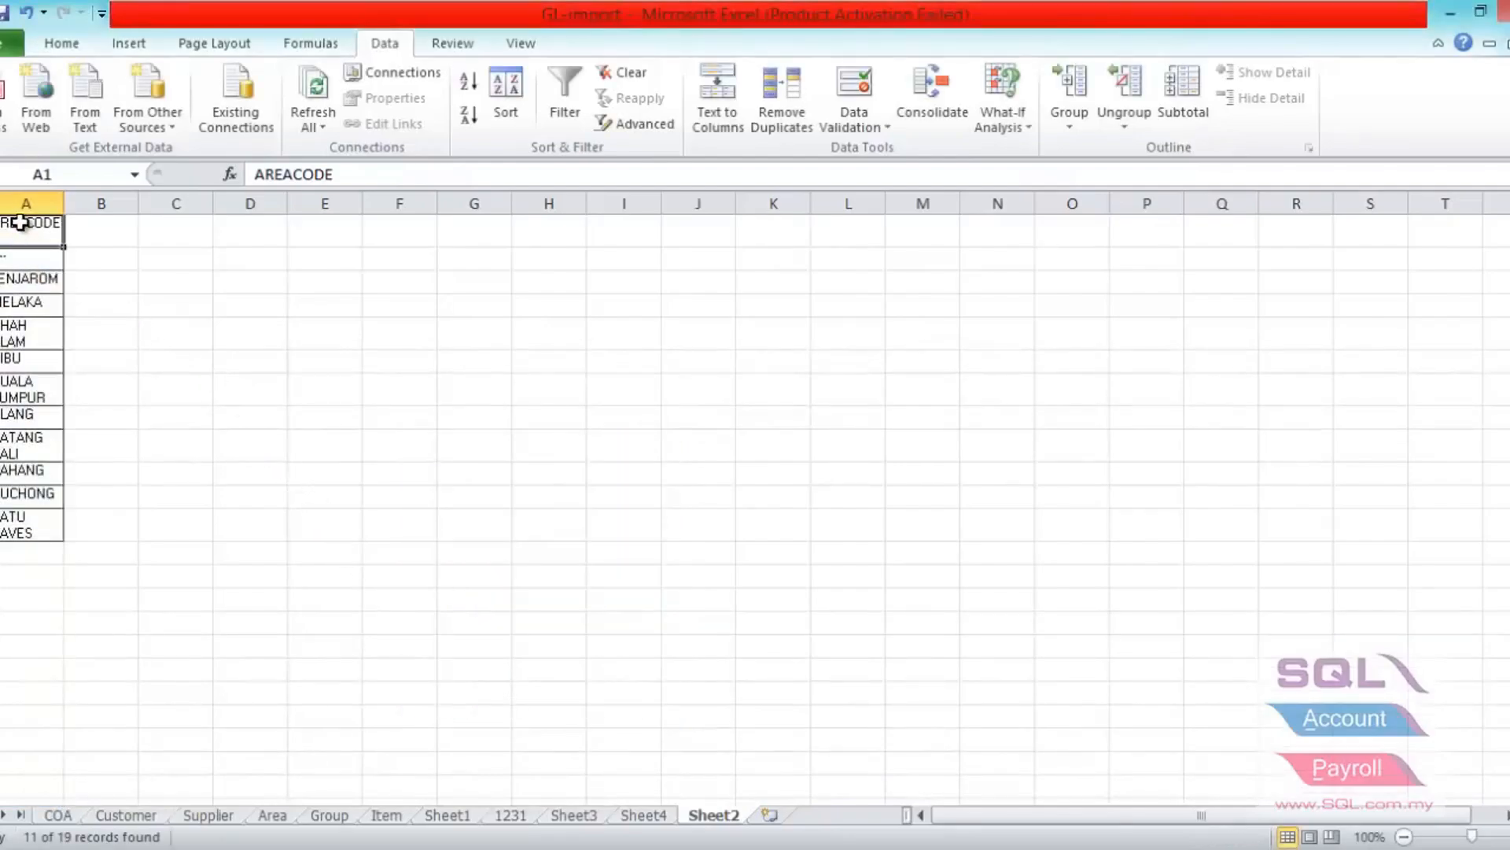
{"action": "left_click_drag", "start_coordinate": [23, 226], "coordinate": [30, 532]}
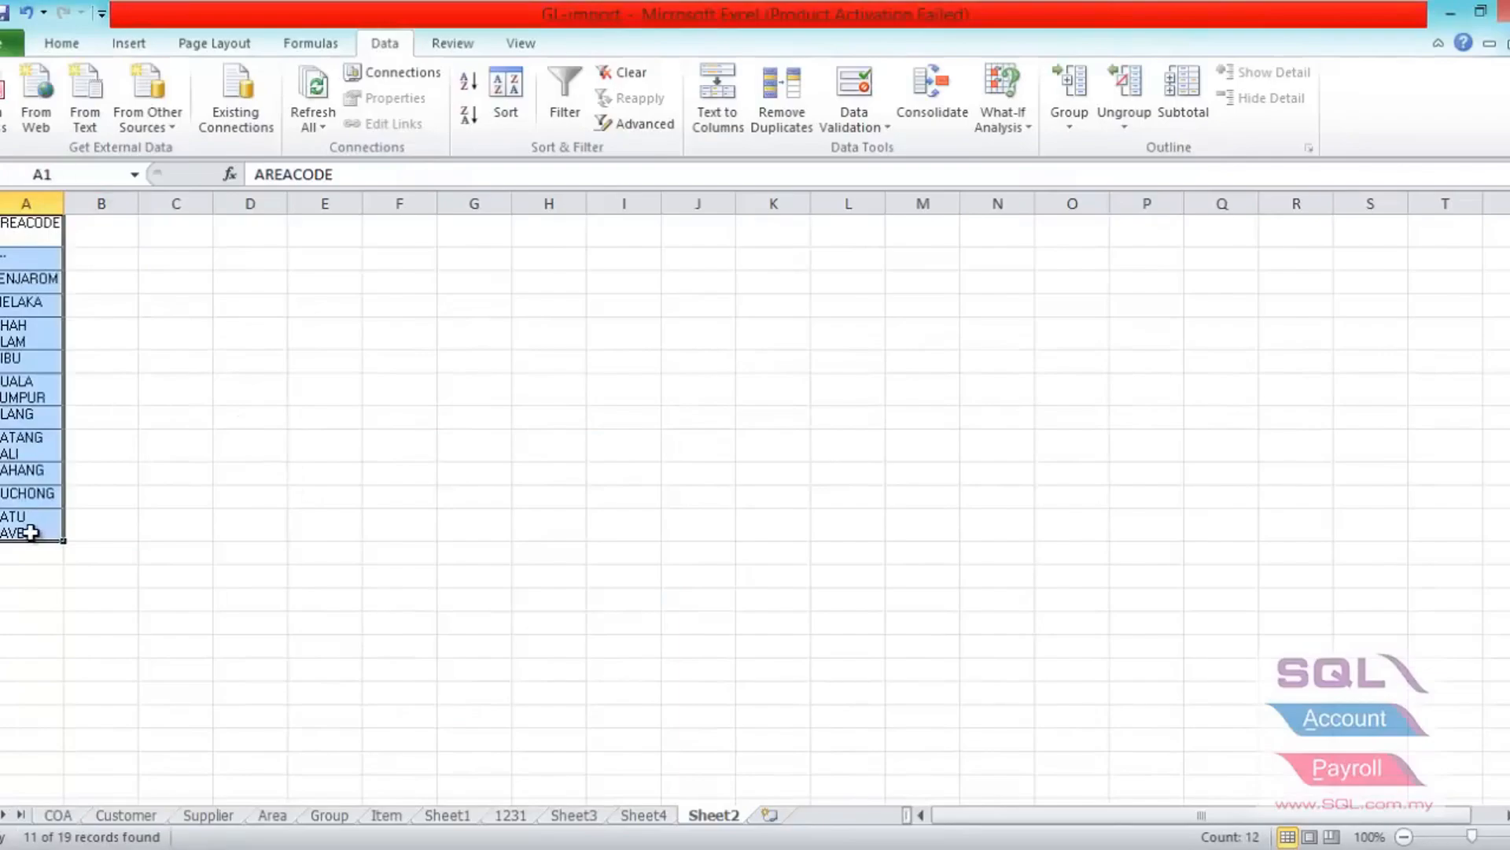
{"action": "key", "text": "ctrl+c"}
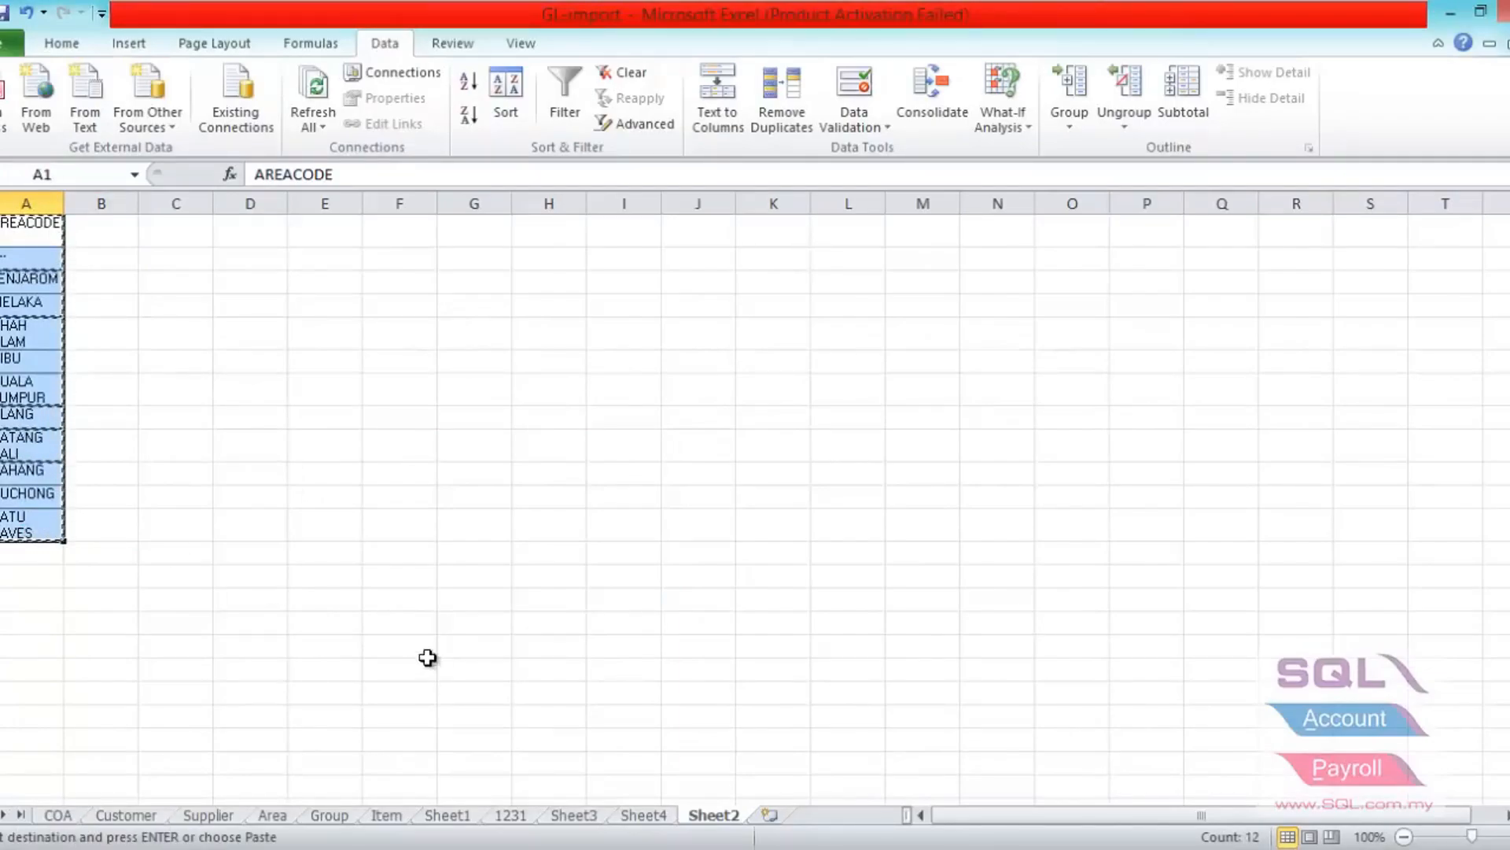
{"action": "left_click", "coordinate": [770, 815]}
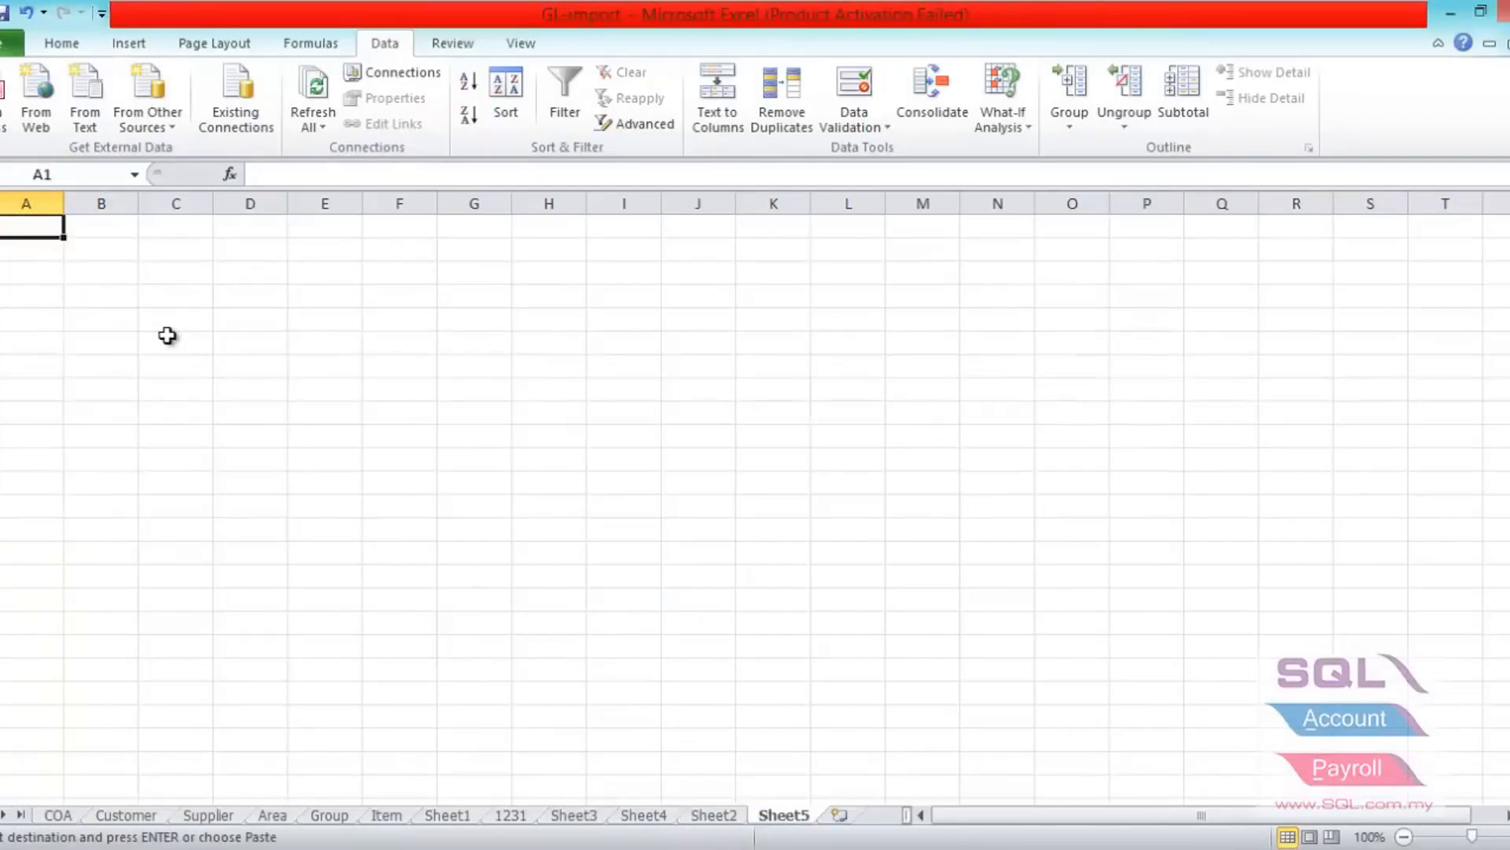
{"action": "key", "text": "ctrl+v"}
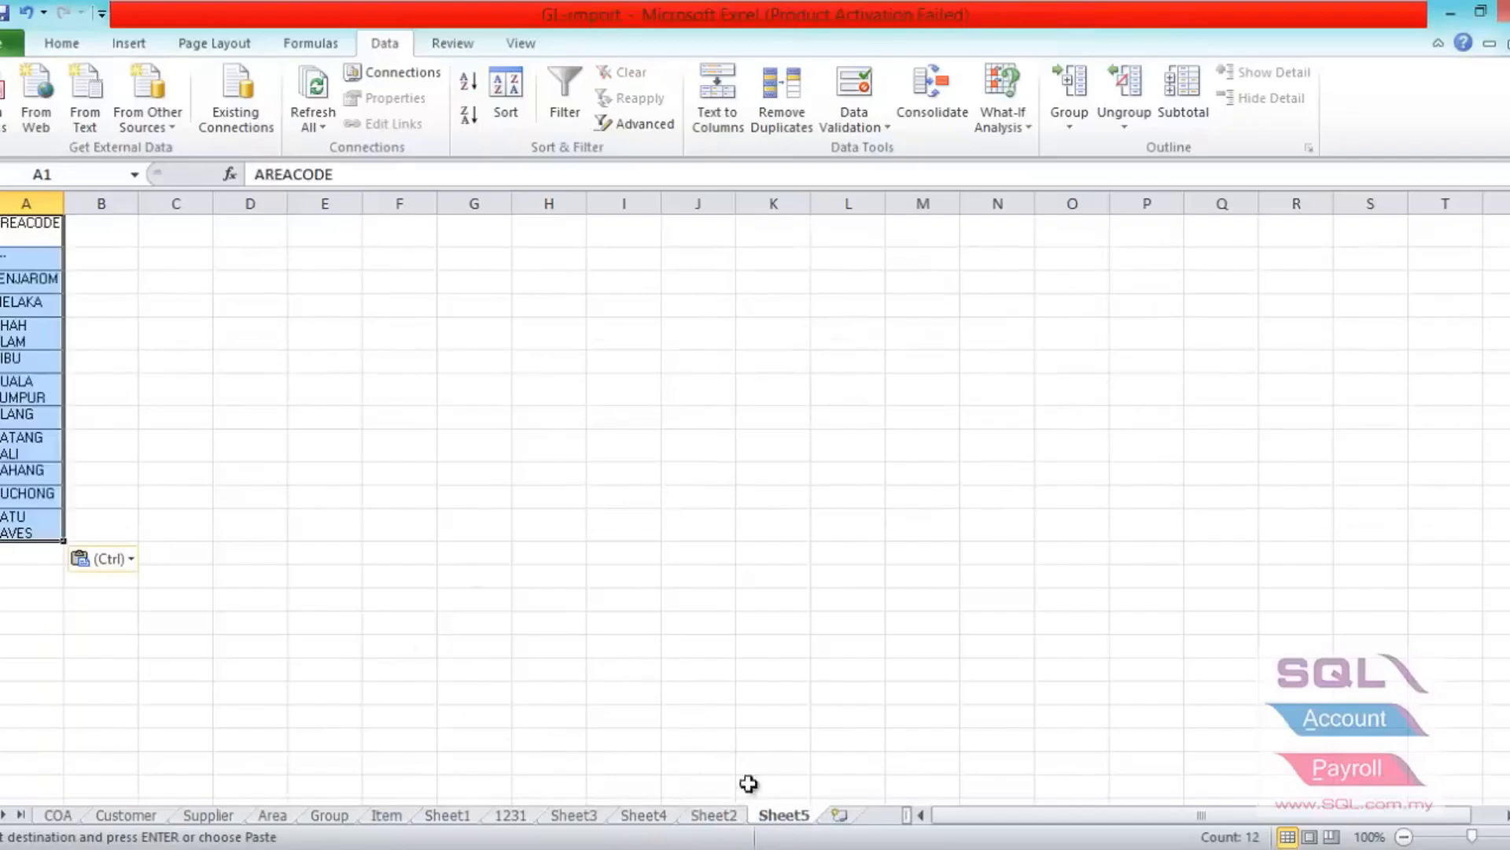
- Rename the new worksheet holding the unique area codes as AREAV
{"action": "right_click", "coordinate": [798, 818]}
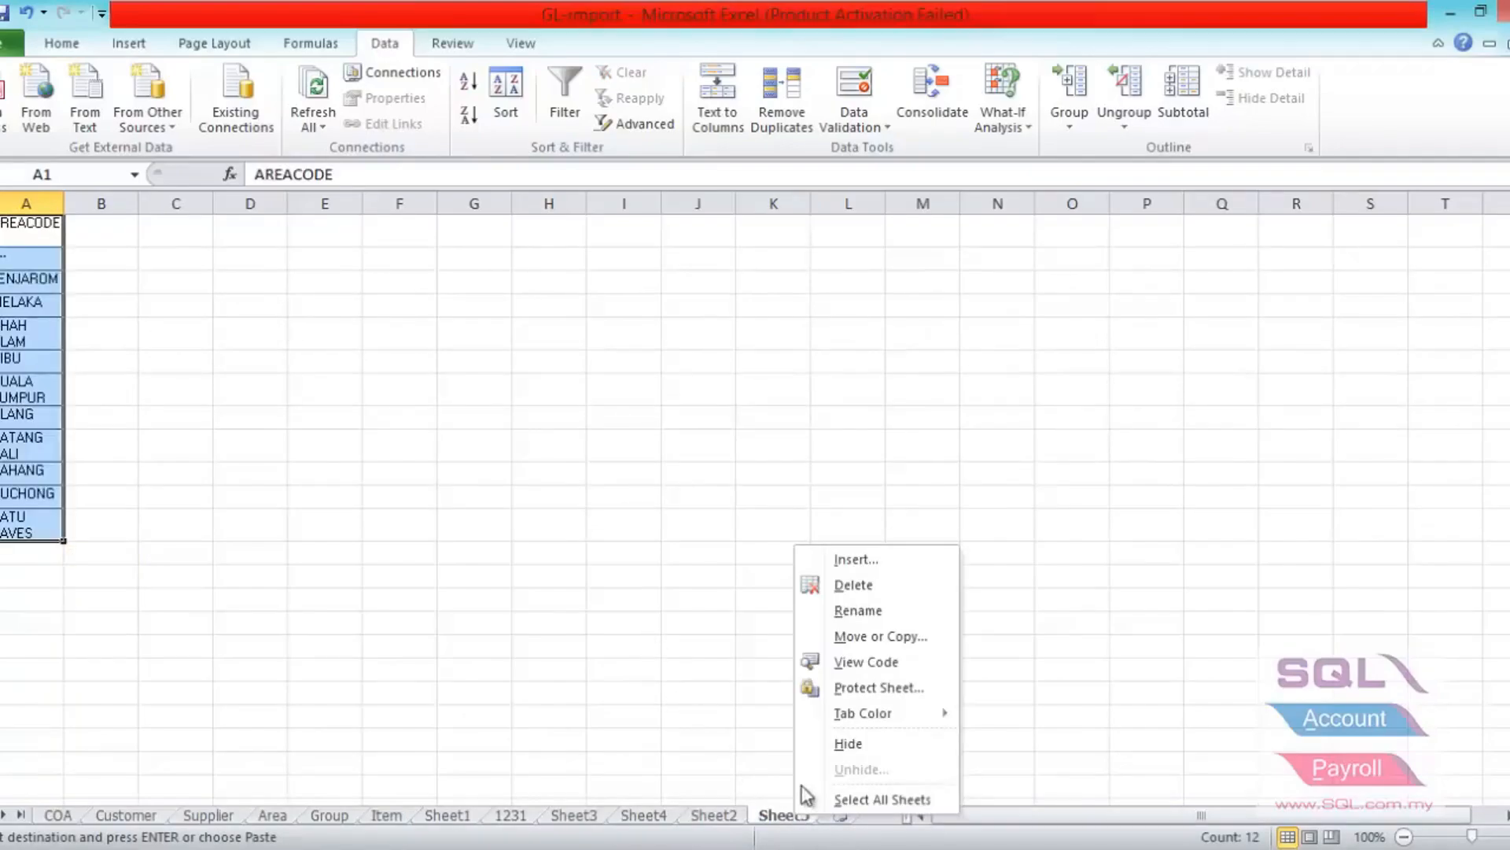
{"action": "left_click", "coordinate": [819, 610]}
{"action": "type", "text": "AREAV"}
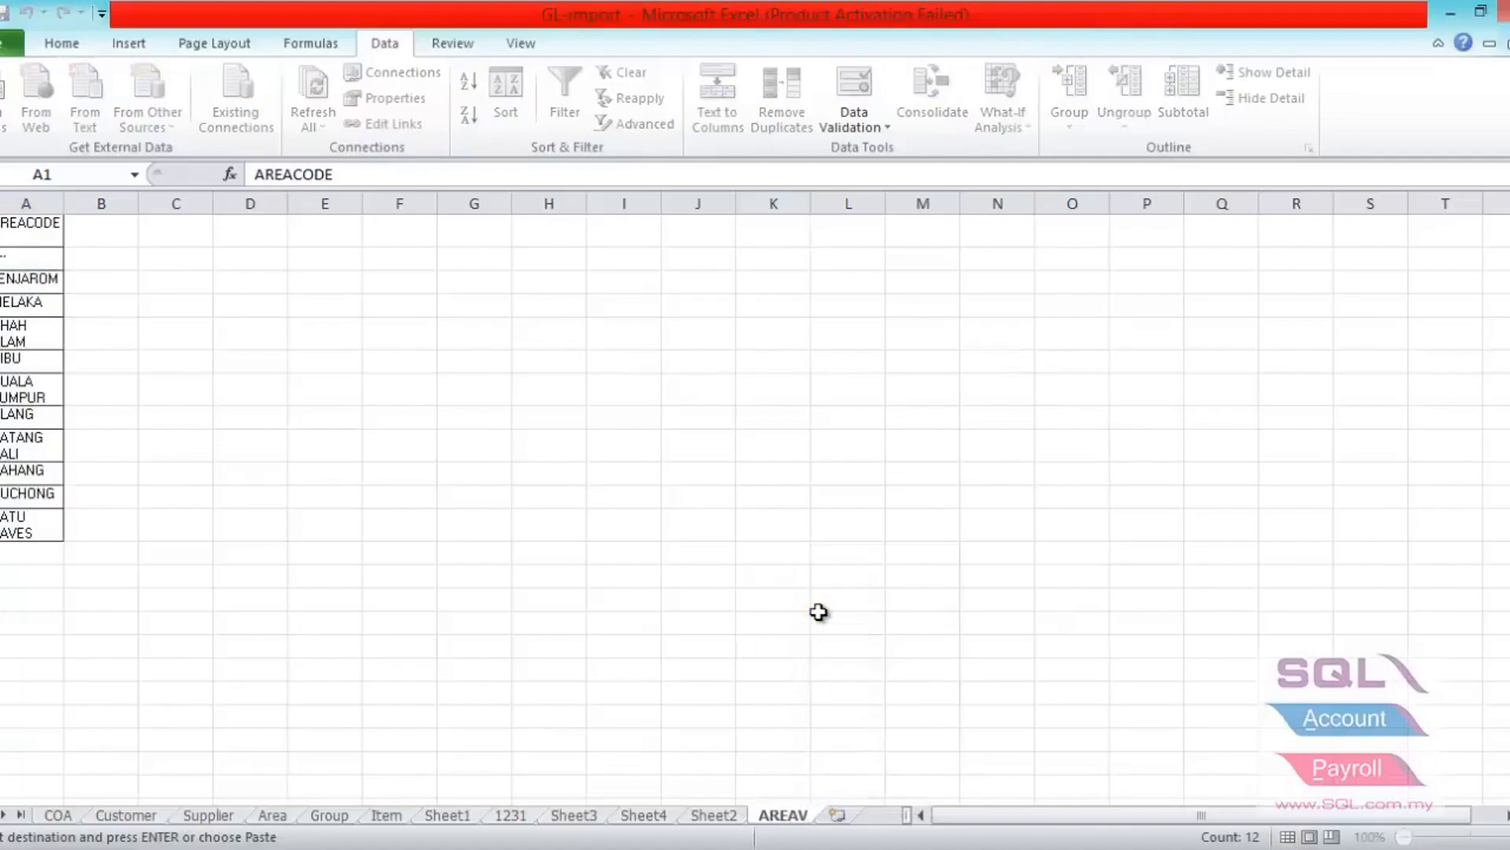
{"action": "key", "text": "Return"}
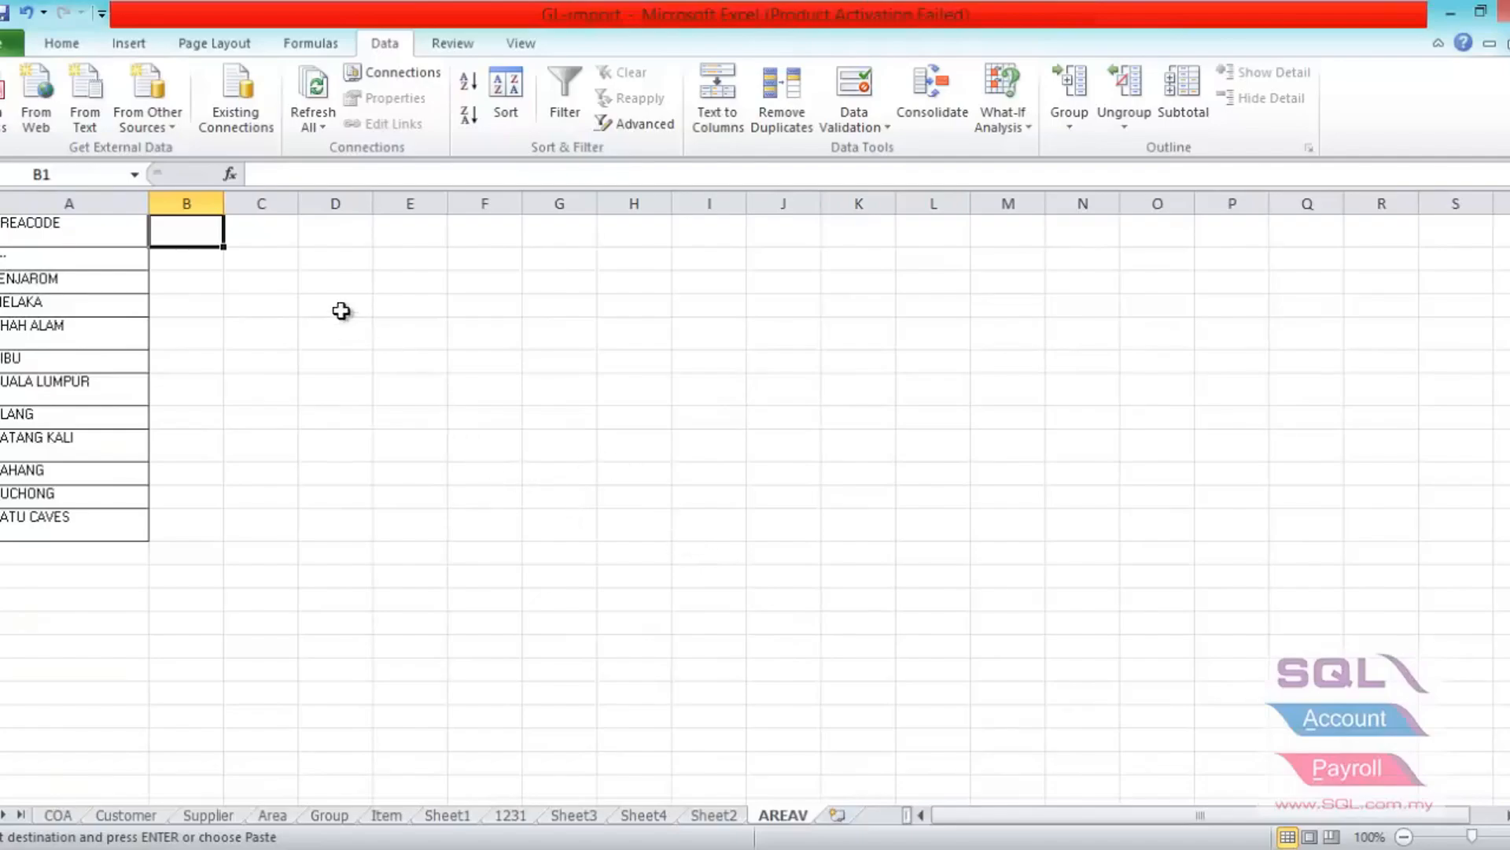
- Enter the formula =TRIM(A2) in cell B2 to strip extra spaces from the first area code
{"action": "left_click", "coordinate": [219, 270]}
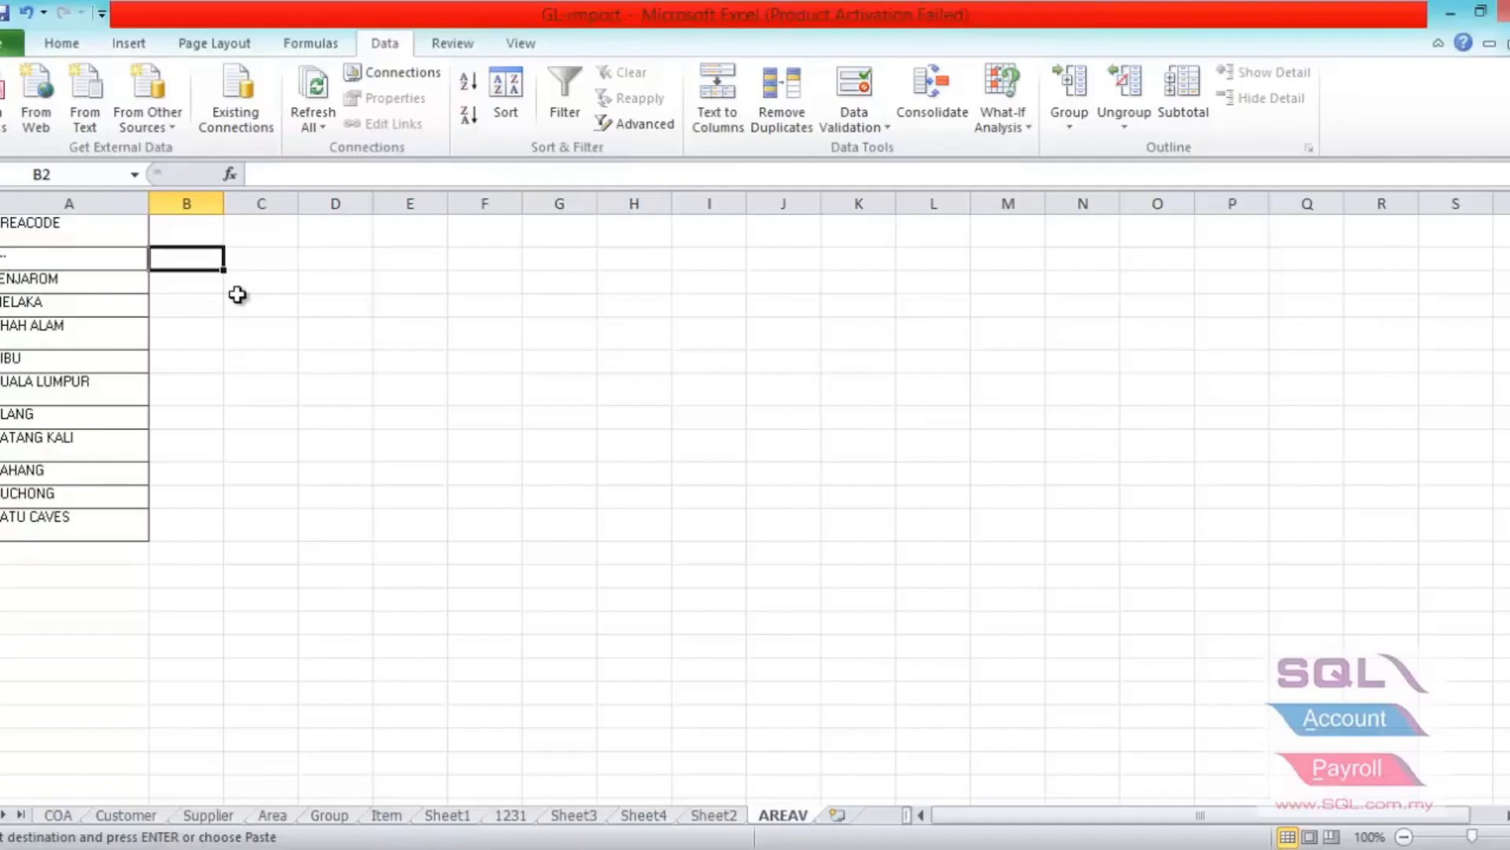
{"action": "key", "text": "F2"}
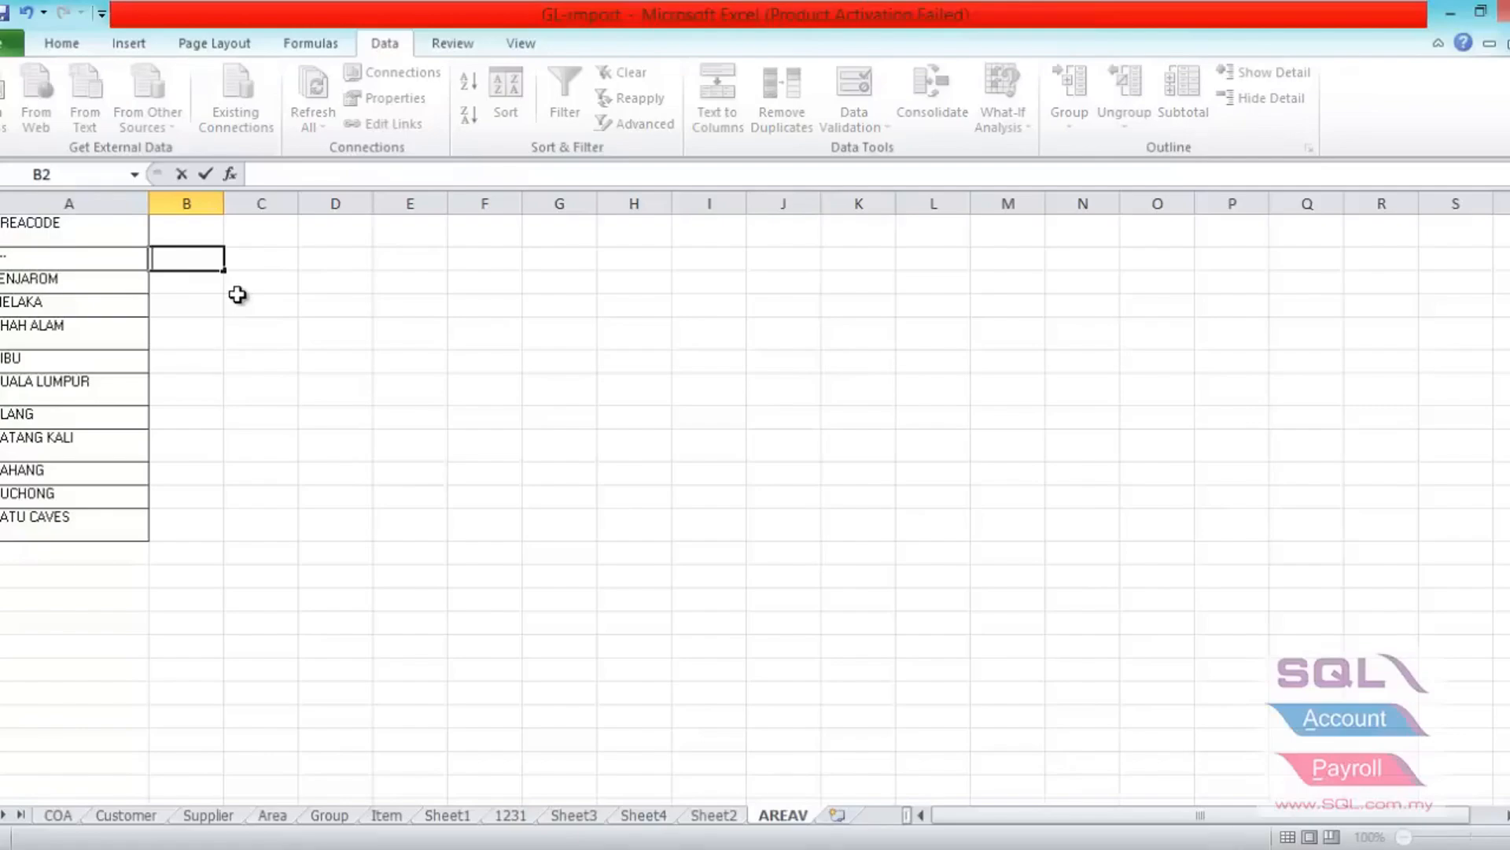
{"action": "type", "text": "=TRIM"}
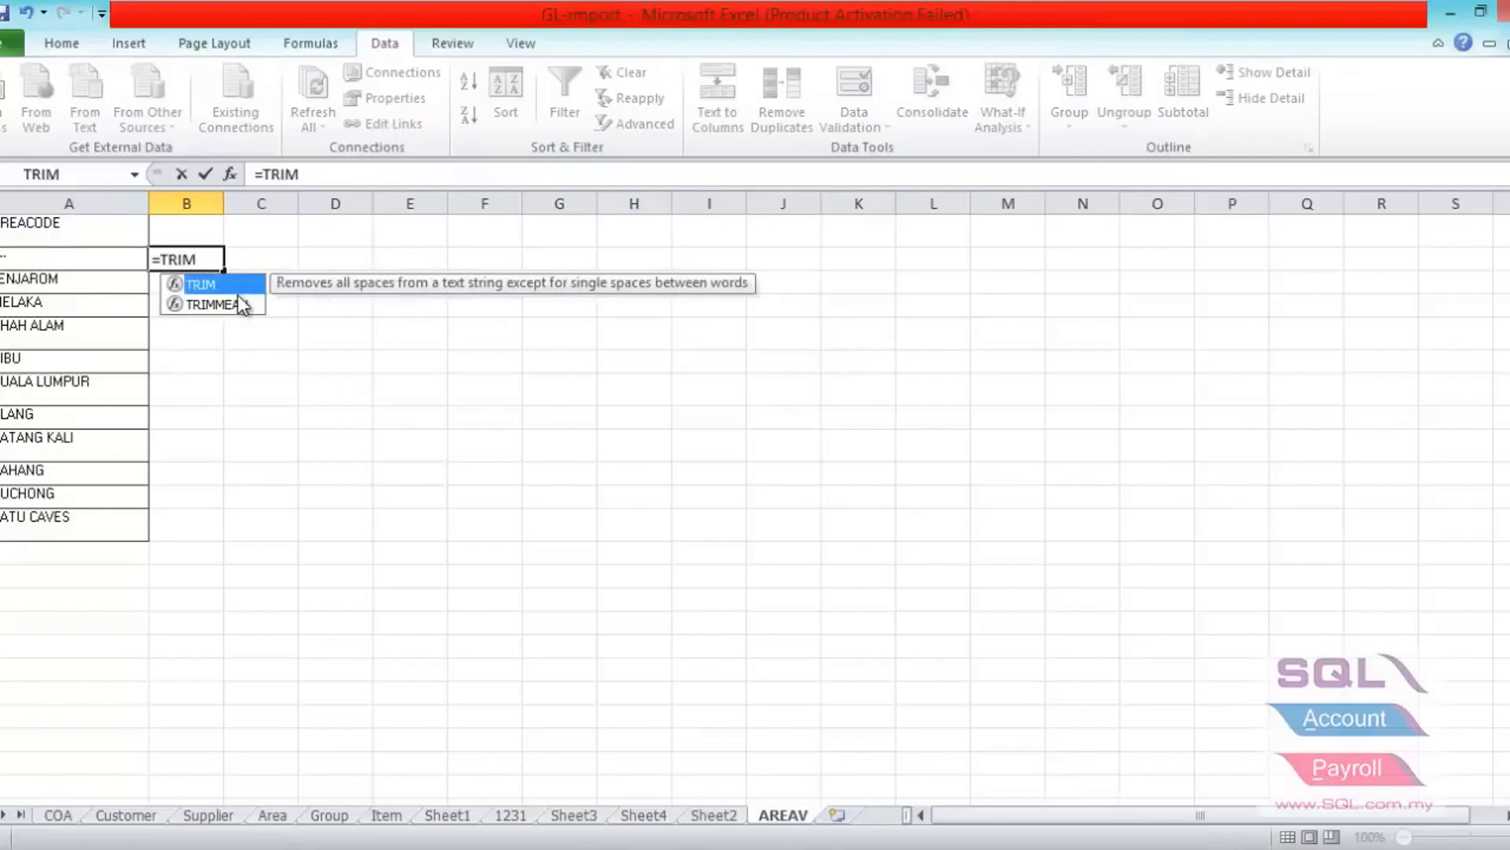
{"action": "type", "text": "("}
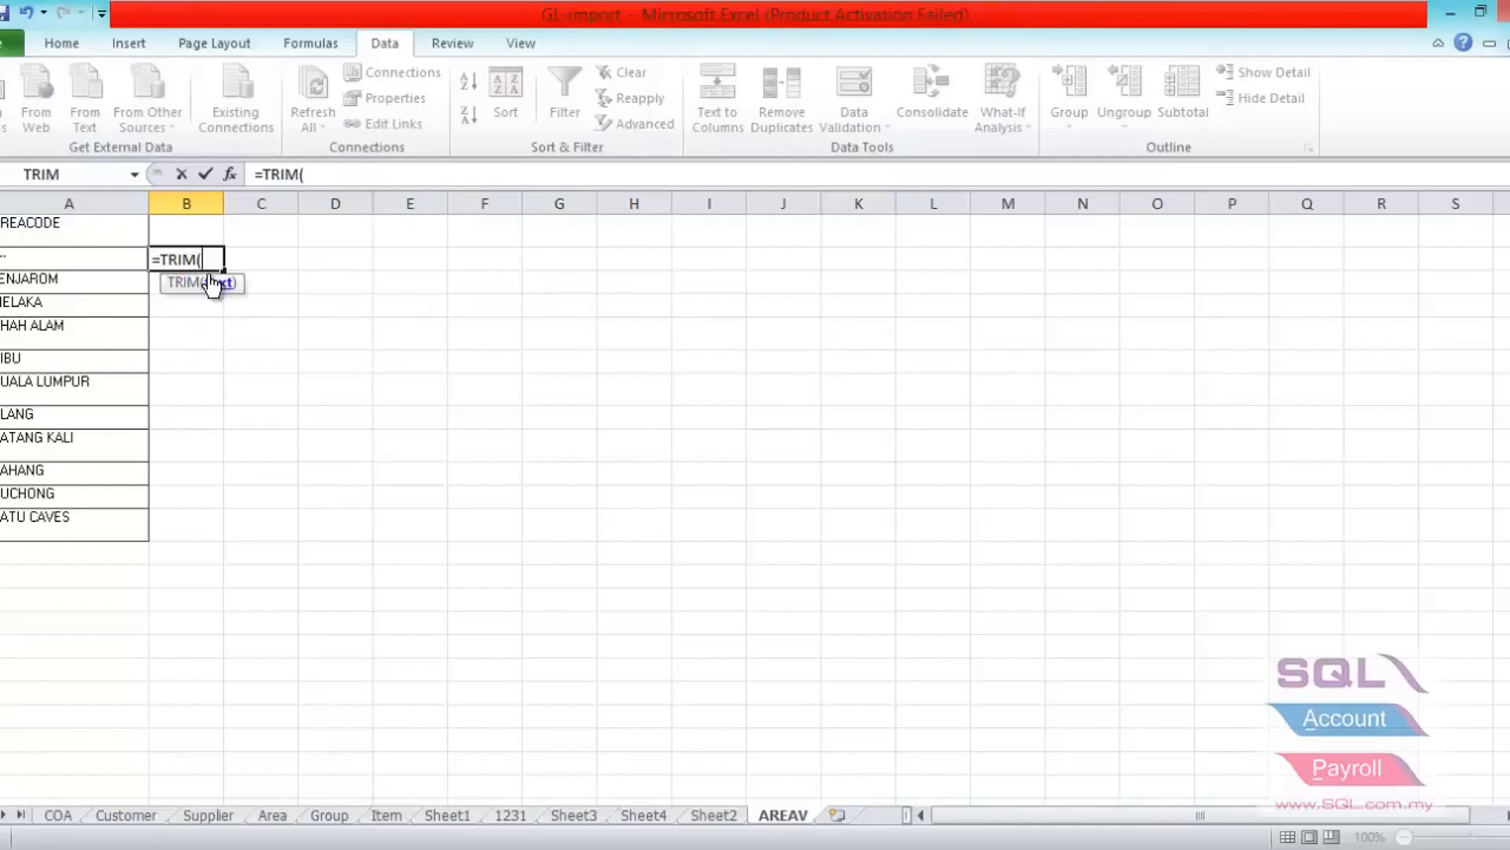
{"action": "left_click", "coordinate": [73, 255]}
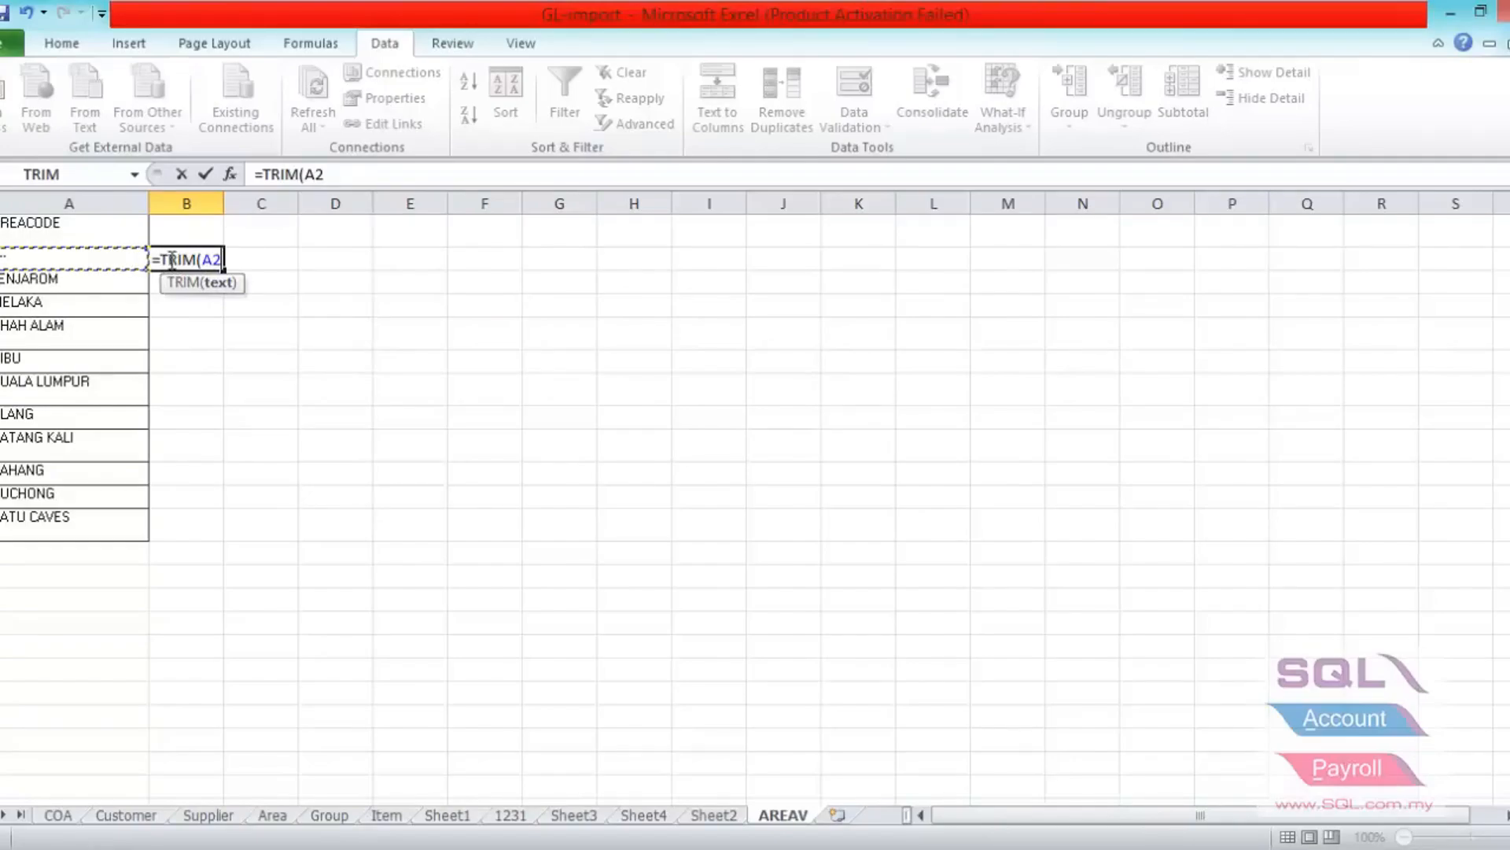
{"action": "type", "text": ")"}
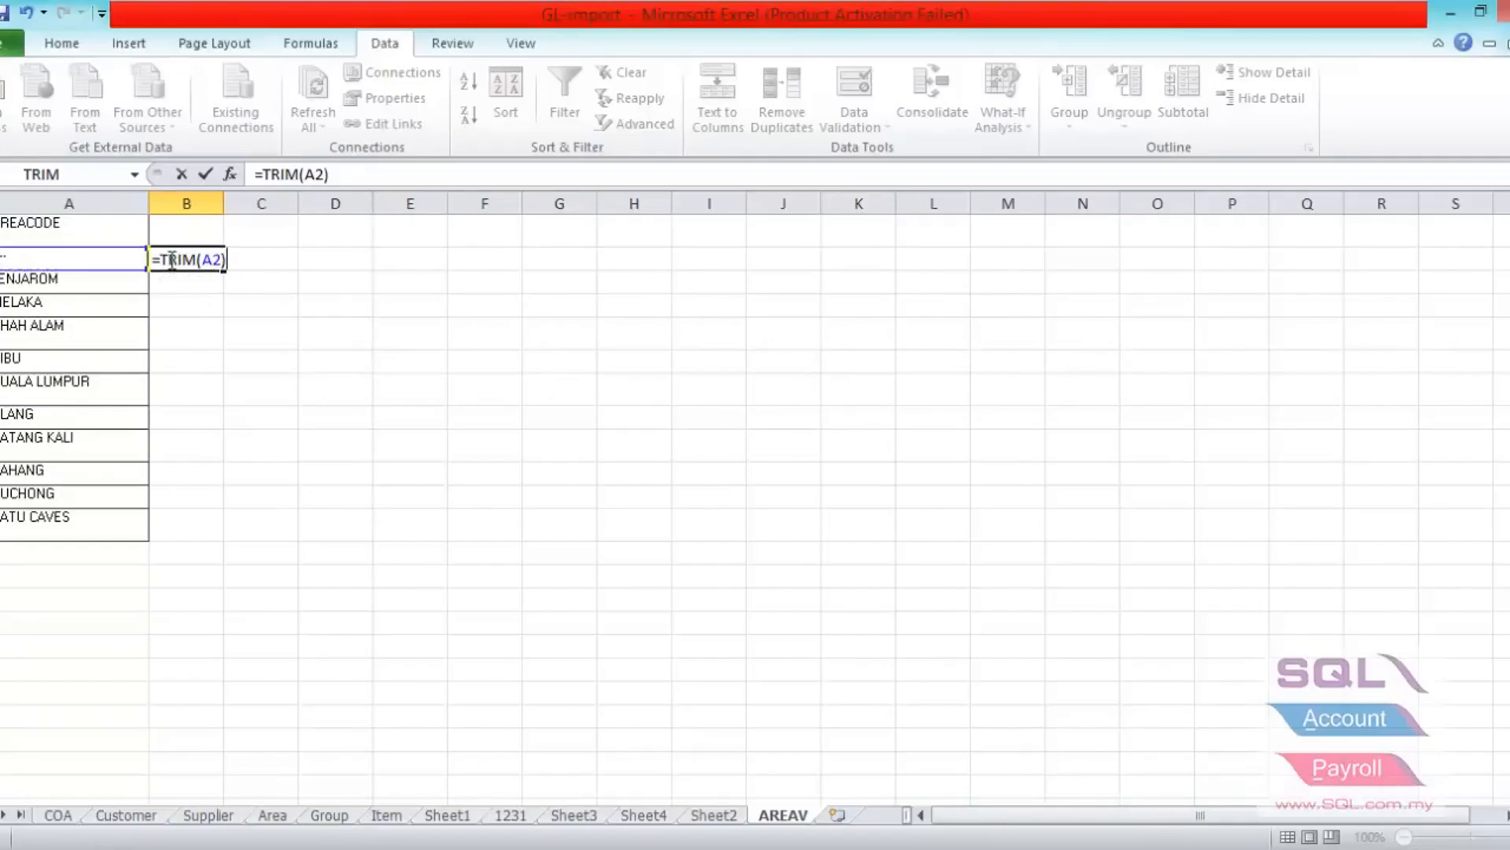
{"action": "key", "text": "Return"}
- Fill the TRIM formula down from B2 to B12 and fit column B's width to its contents
{"action": "left_click", "coordinate": [196, 241]}
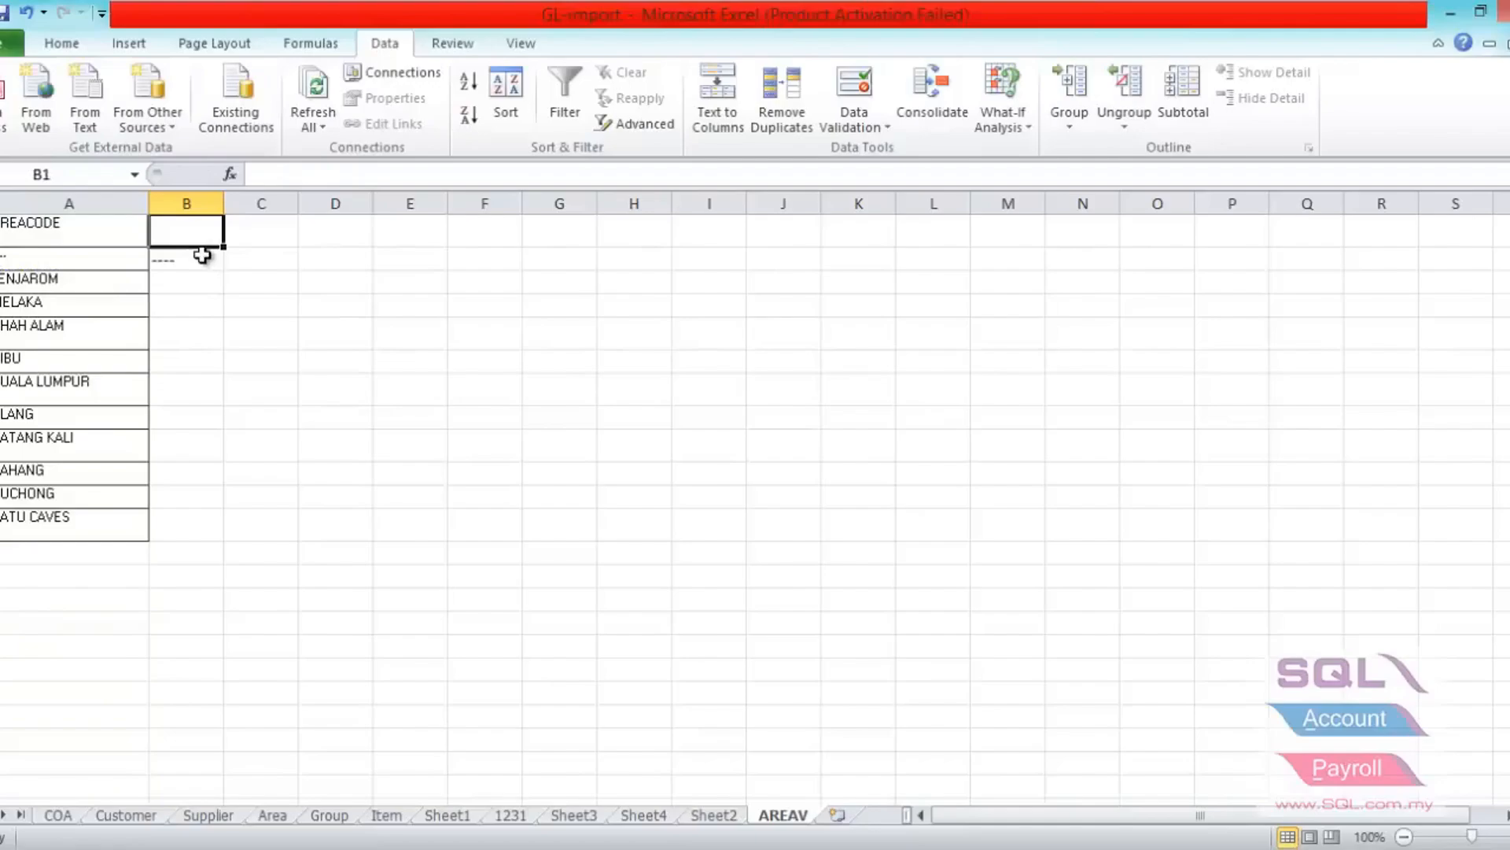
{"action": "left_click", "coordinate": [203, 255]}
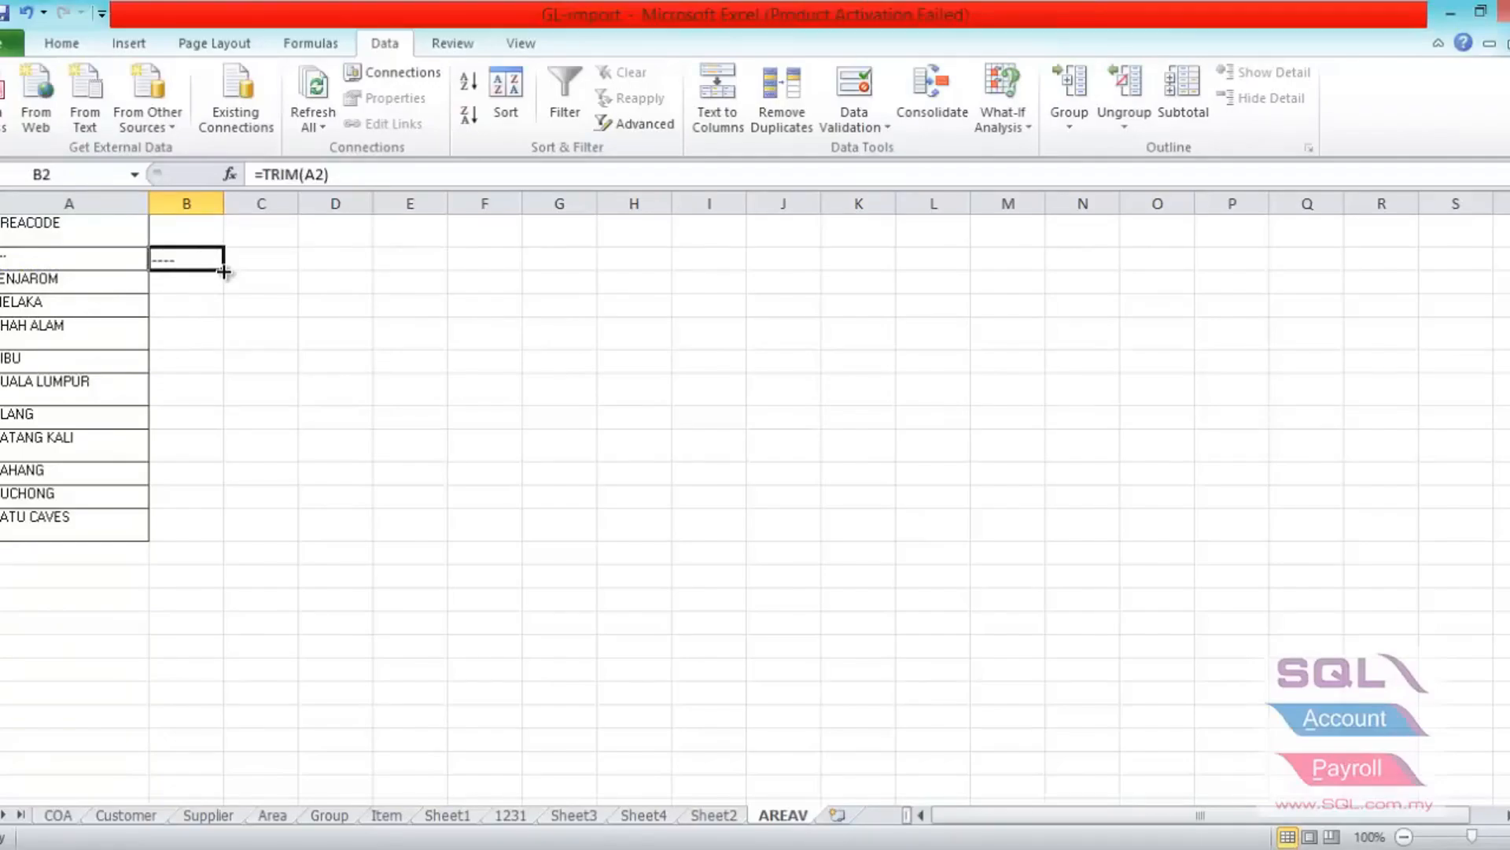
{"action": "left_click_drag", "start_coordinate": [224, 272], "coordinate": [229, 533]}
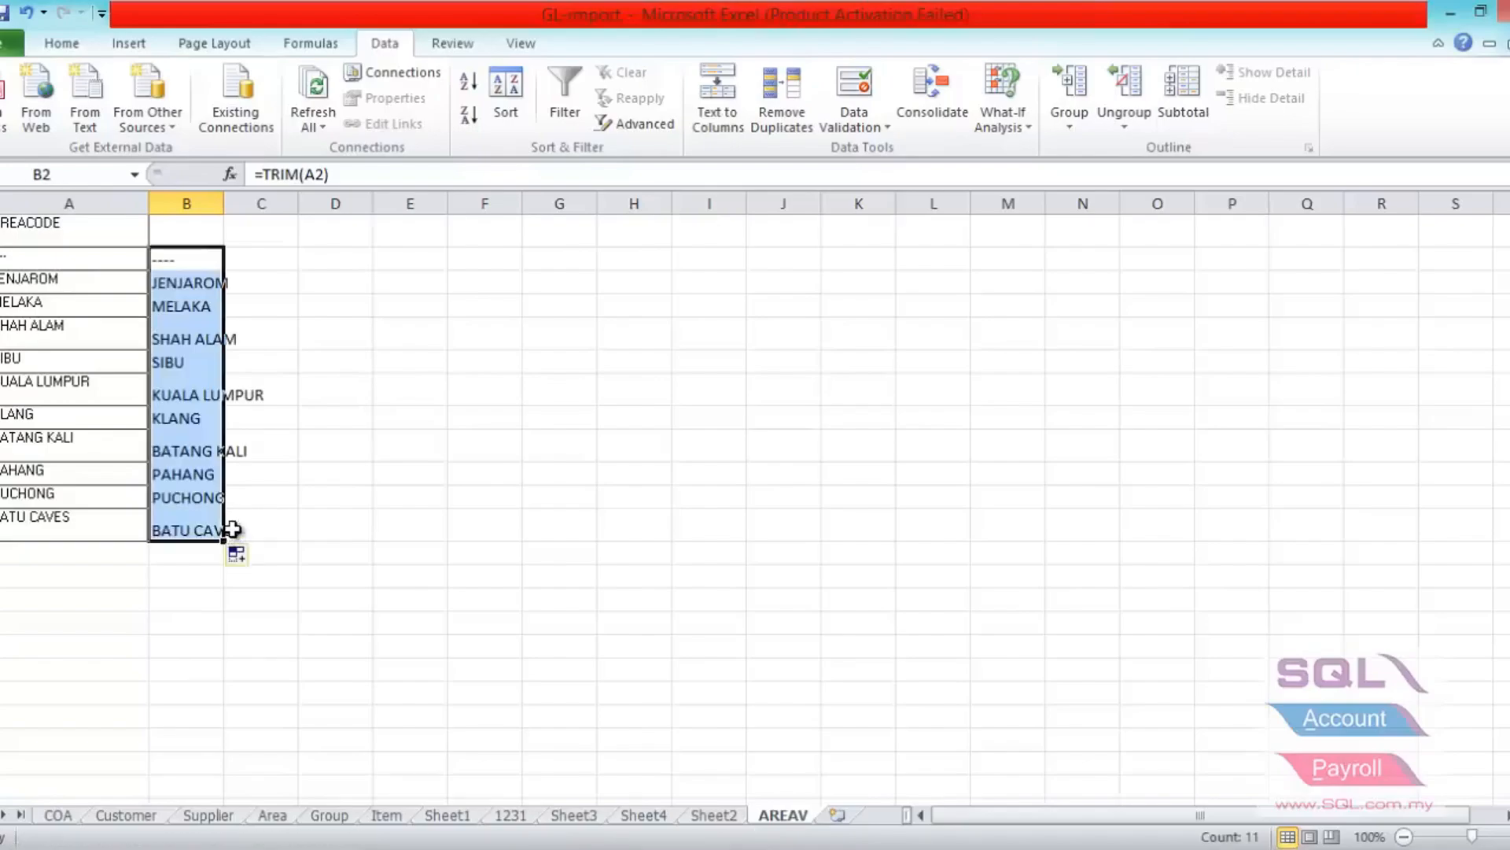
{"action": "double_click", "coordinate": [224, 203]}
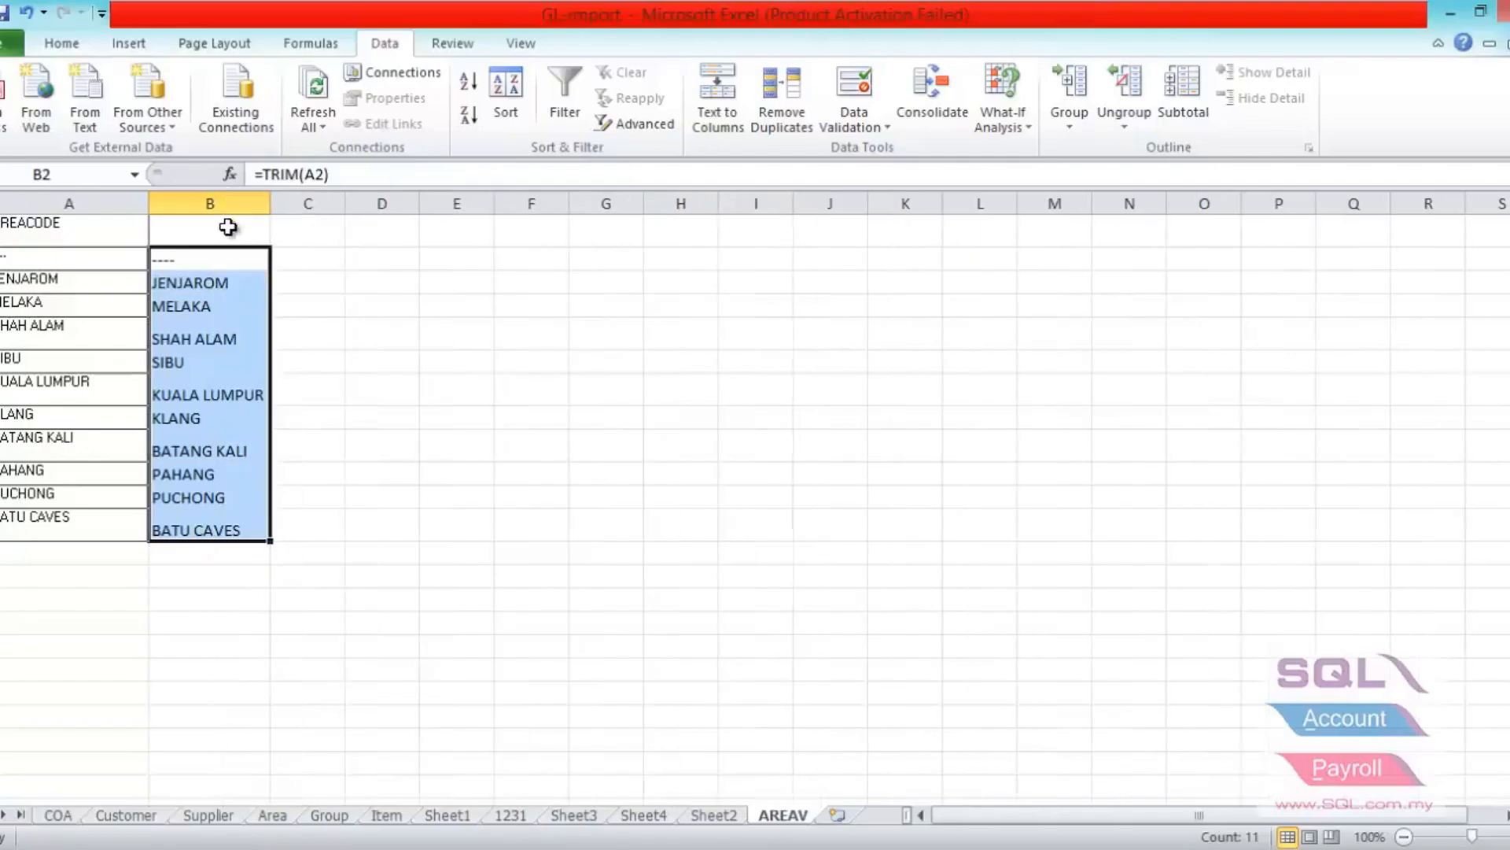
- Enter the formula =LEFT(B2,10) in cell C2 to limit the trimmed area code to 10 characters
{"action": "left_click", "coordinate": [304, 261]}
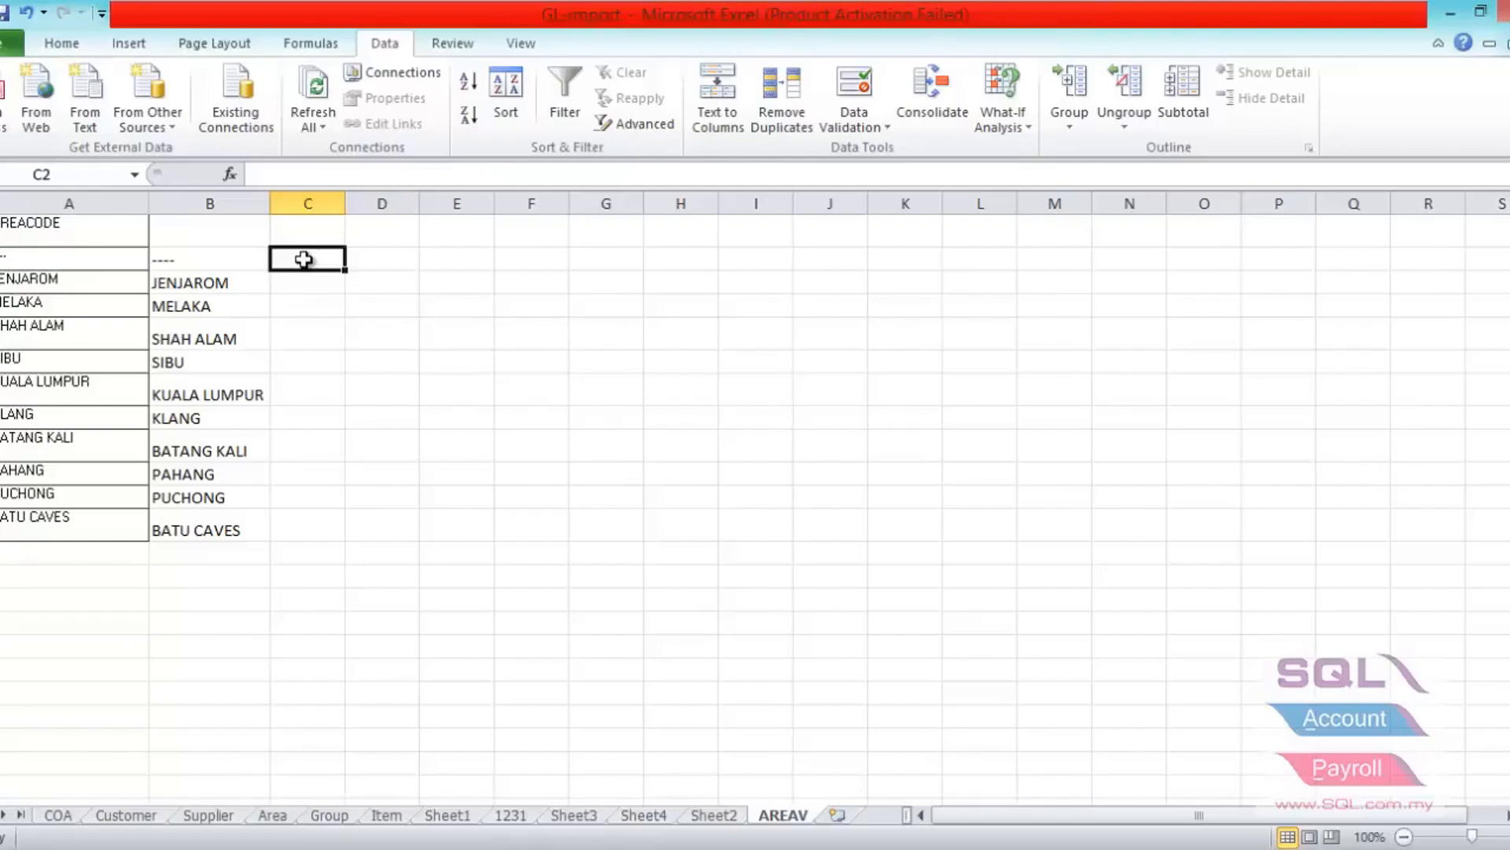
{"action": "type", "text": "="}
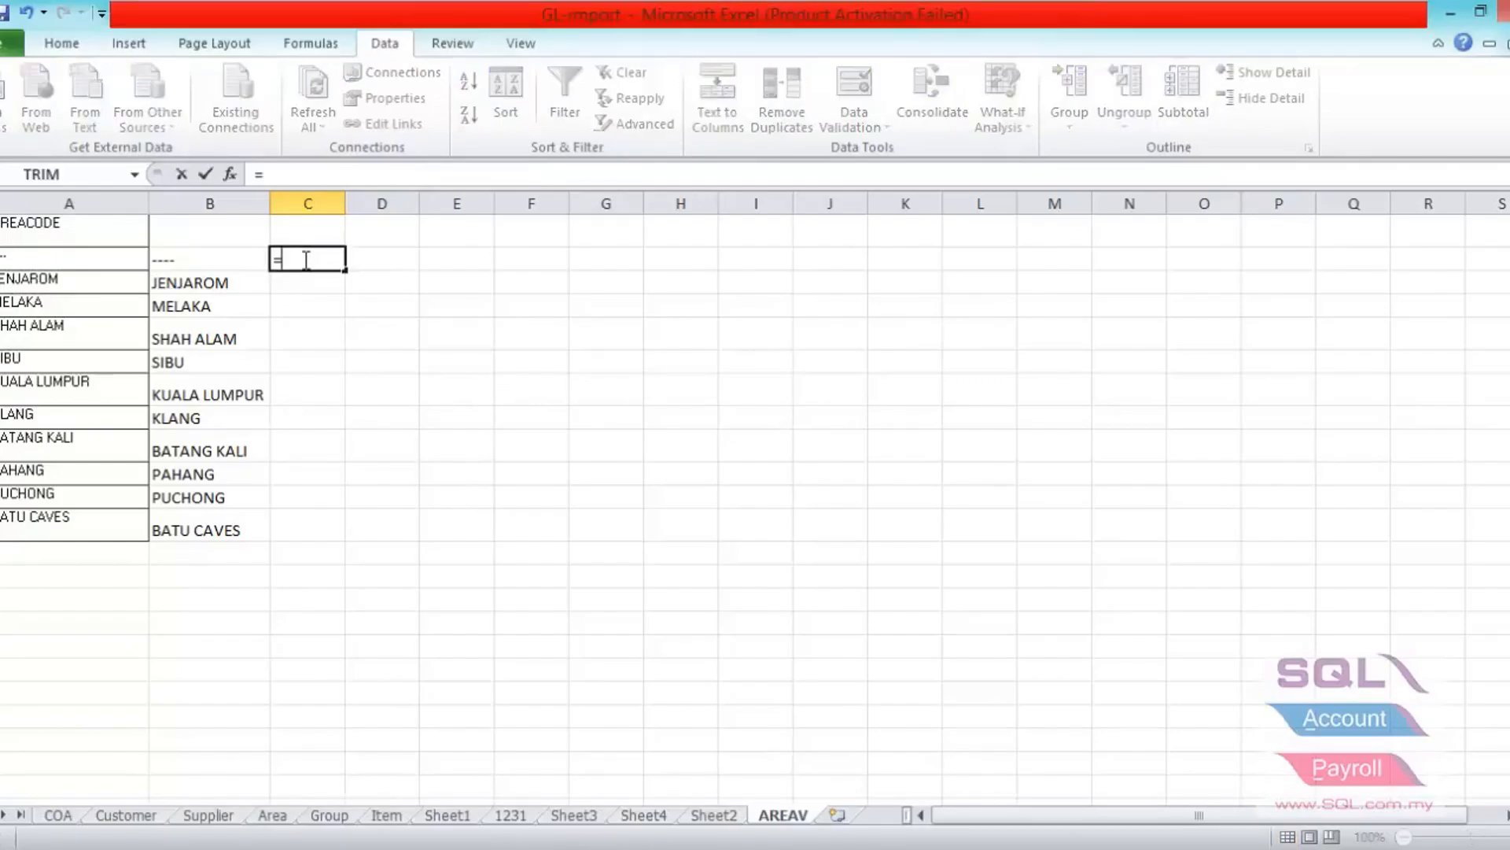
{"action": "type", "text": "LEFT("}
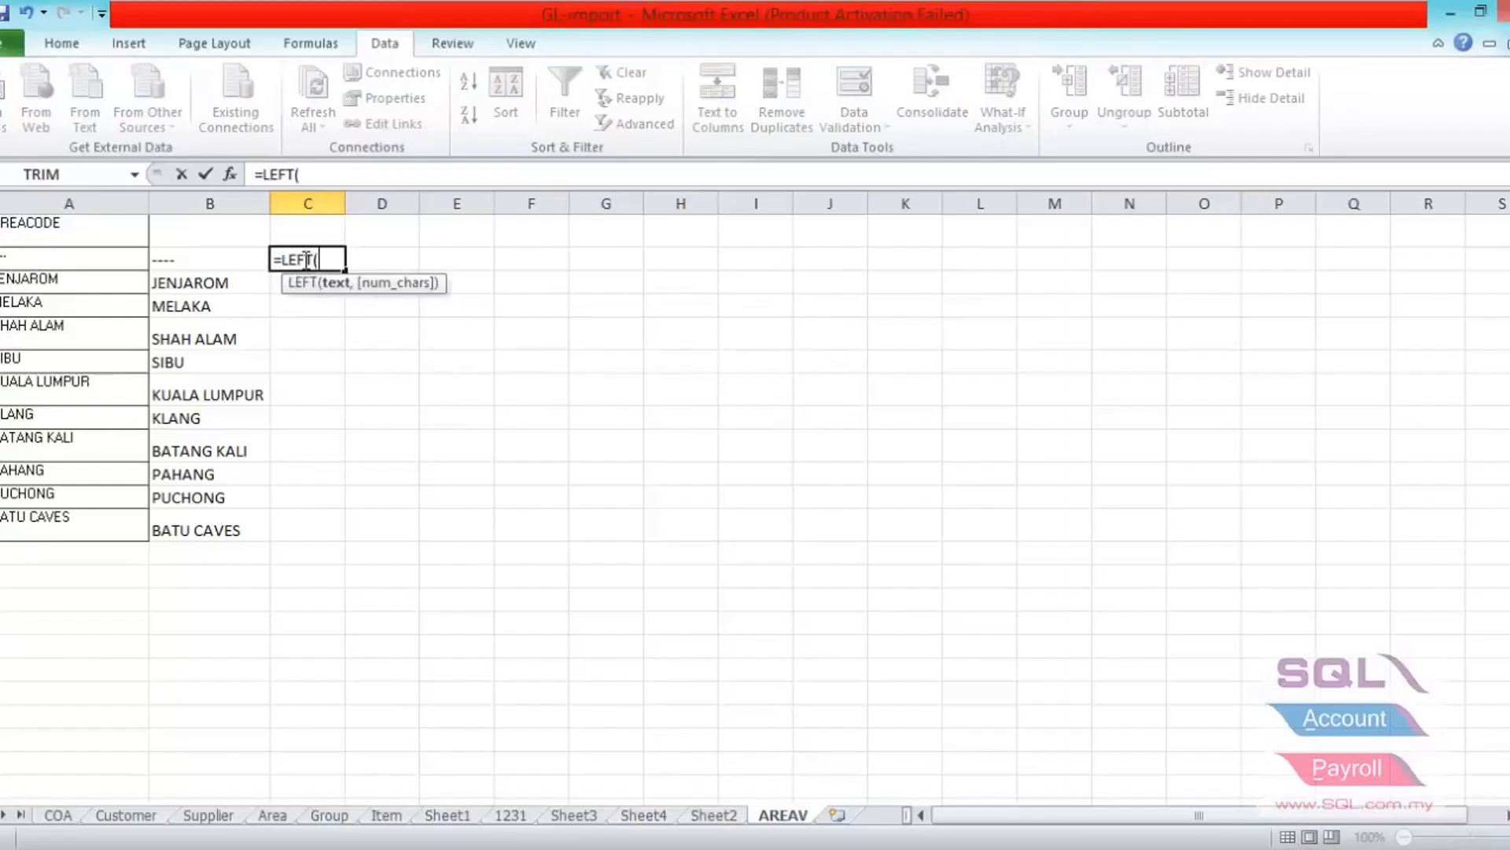
{"action": "left_click", "coordinate": [186, 261]}
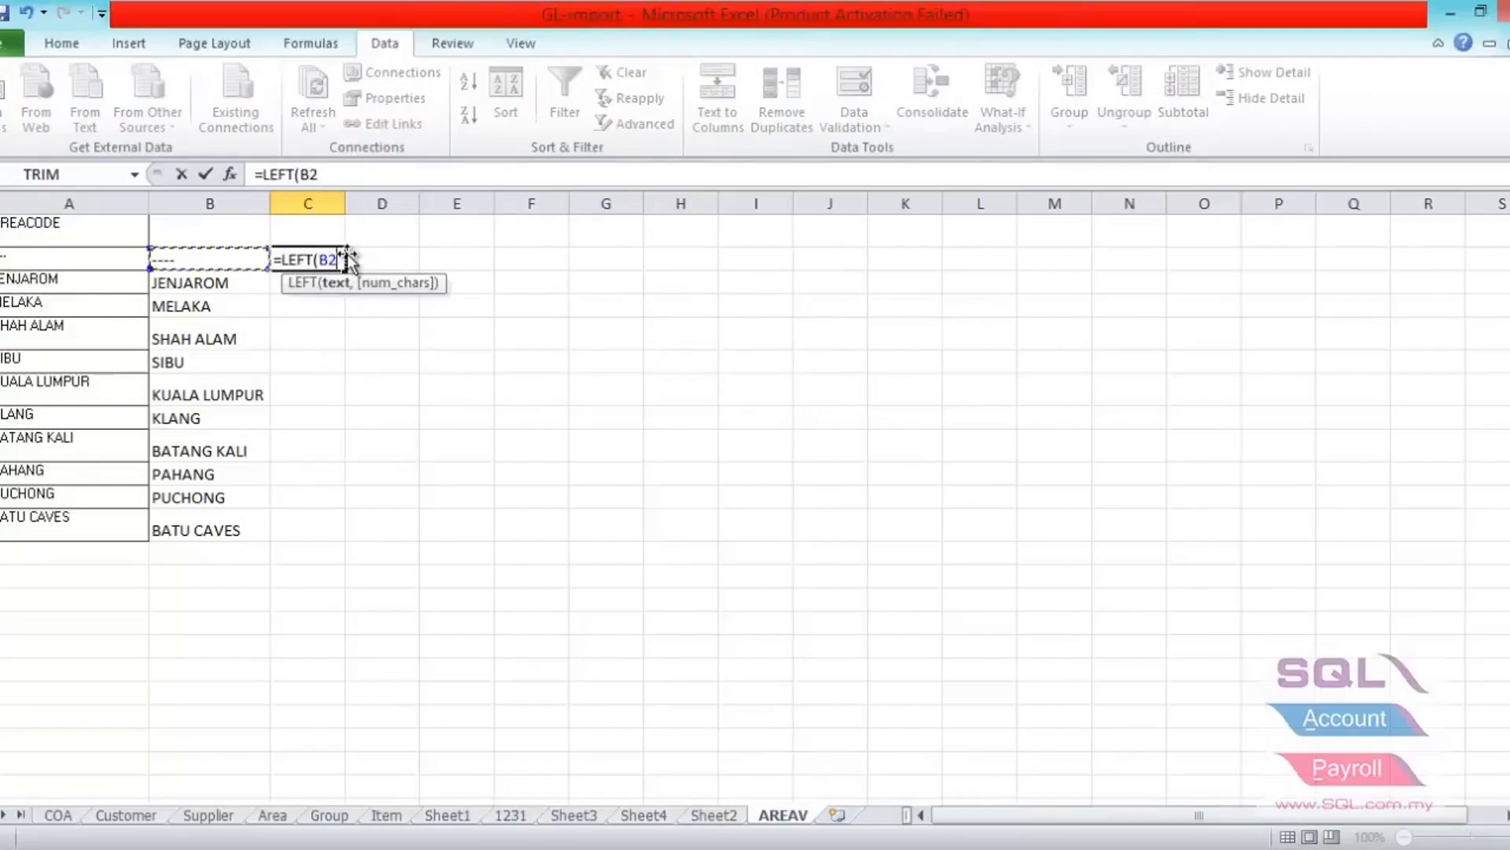
{"action": "type", "text": ",10"}
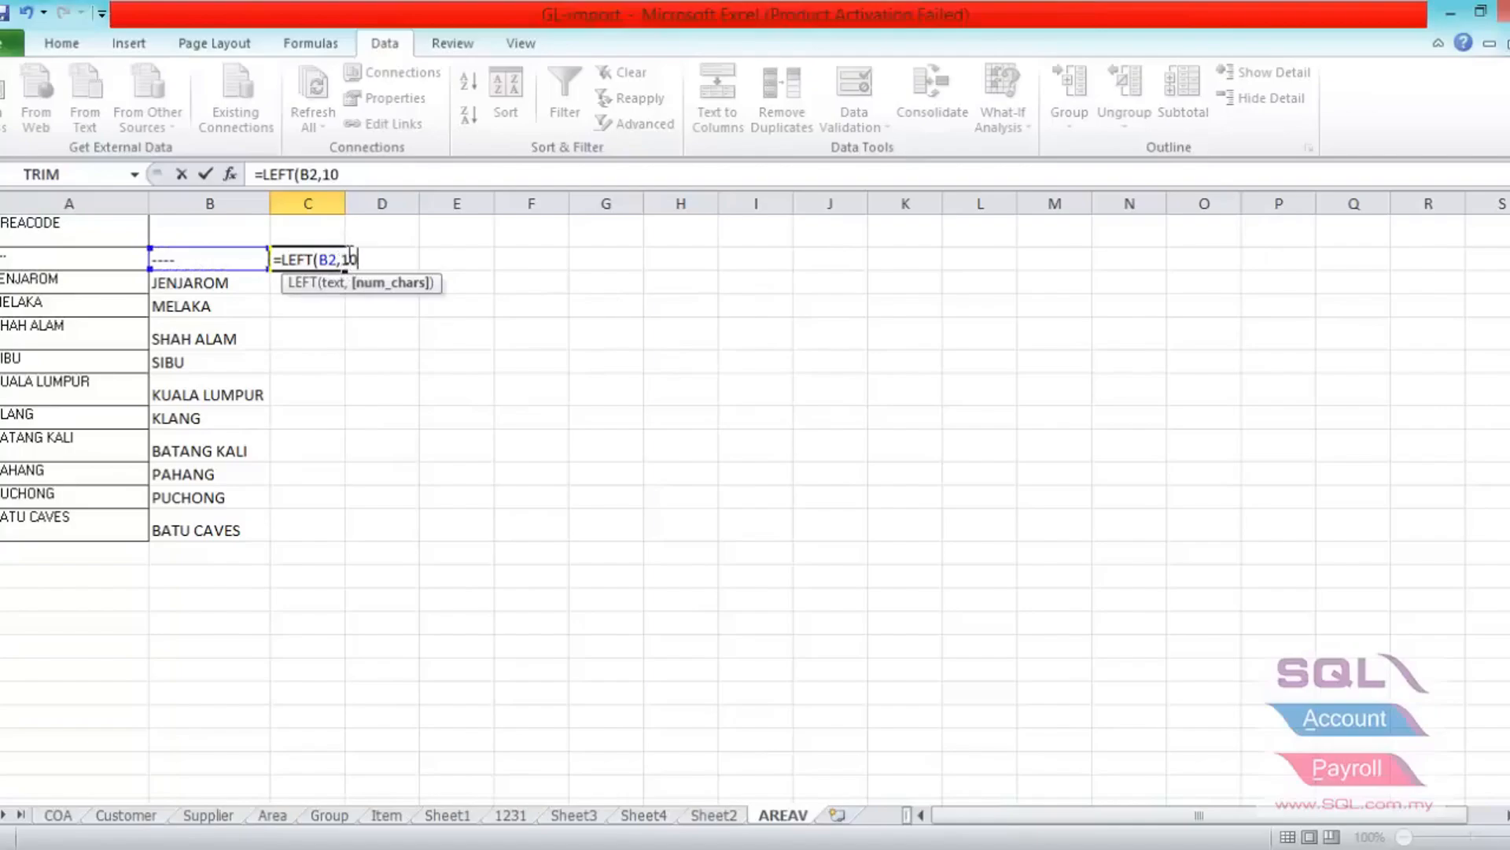
{"action": "type", "text": ")"}
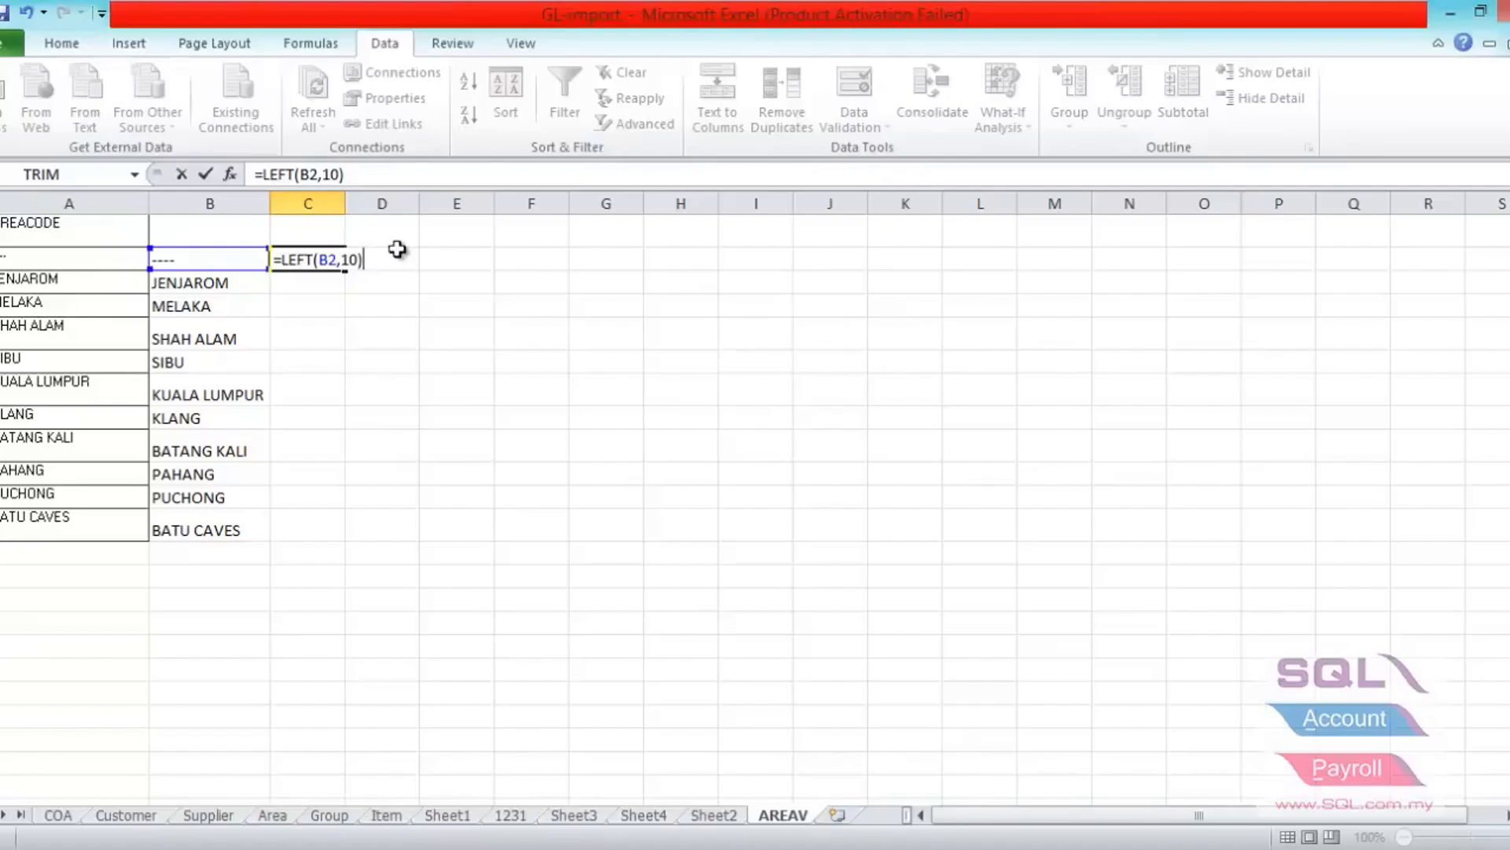
{"action": "key", "text": "Return"}
- Fill the LEFT formula down from C2 to C12, fit column C's width, and check the shortened codes in C7 and C9
{"action": "left_click", "coordinate": [342, 265]}
{"action": "left_click_drag", "start_coordinate": [349, 274], "coordinate": [352, 541]}
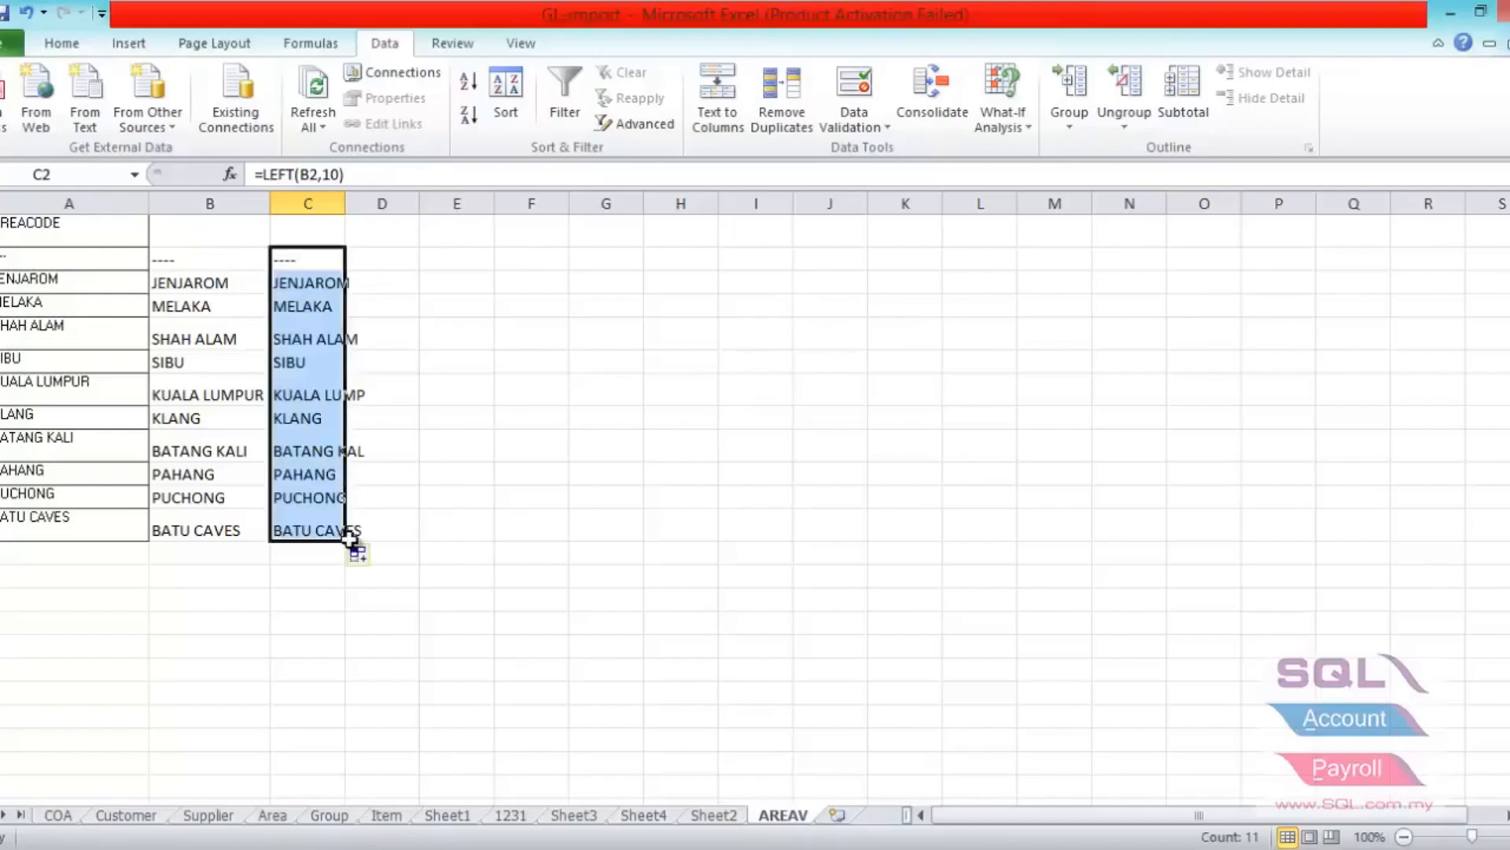
{"action": "double_click", "coordinate": [343, 204]}
{"action": "left_click", "coordinate": [331, 397]}
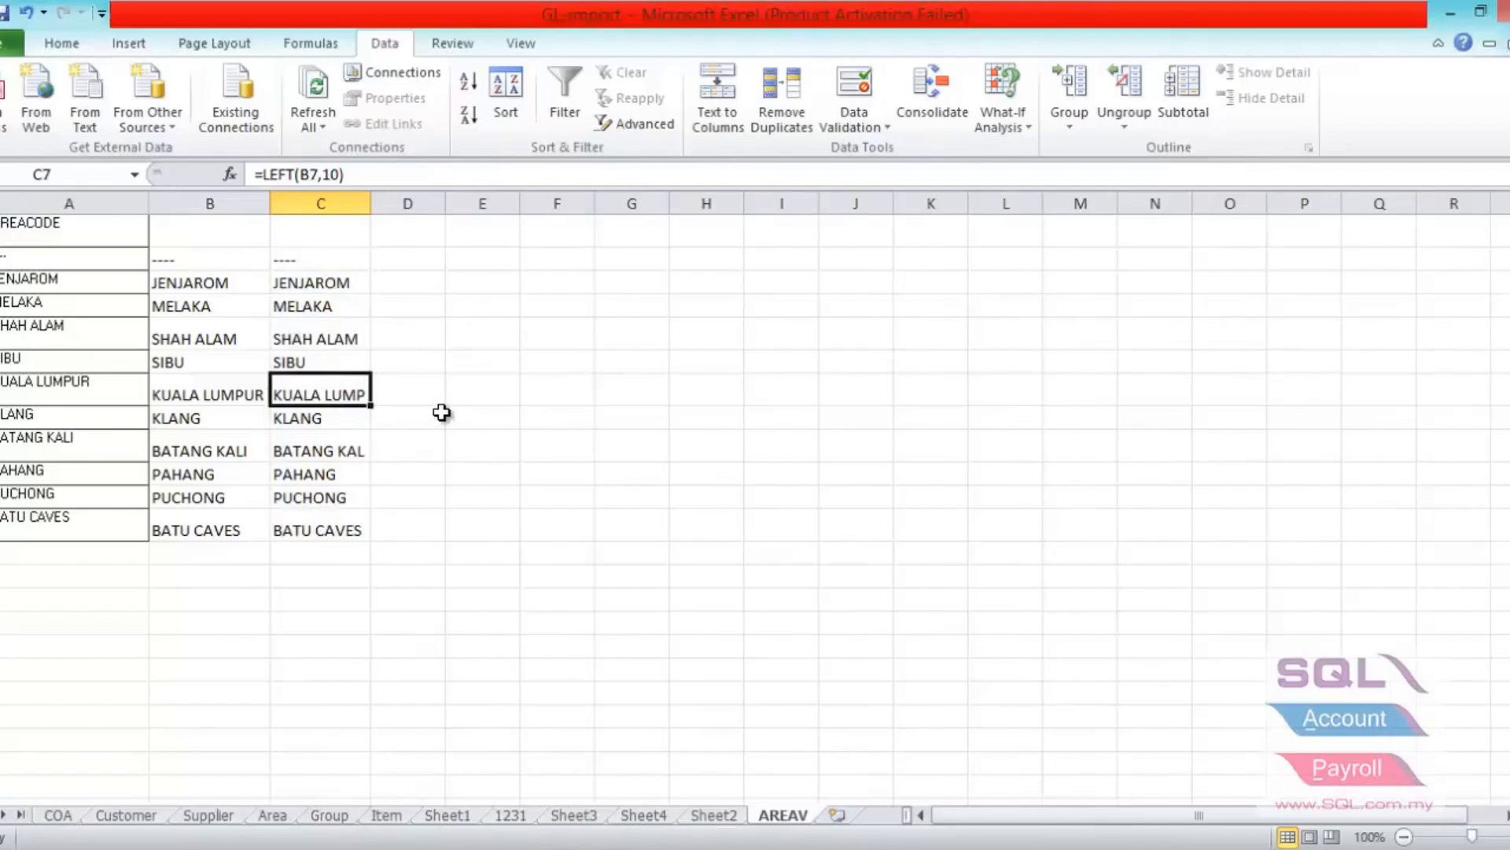
{"action": "left_click", "coordinate": [346, 453]}
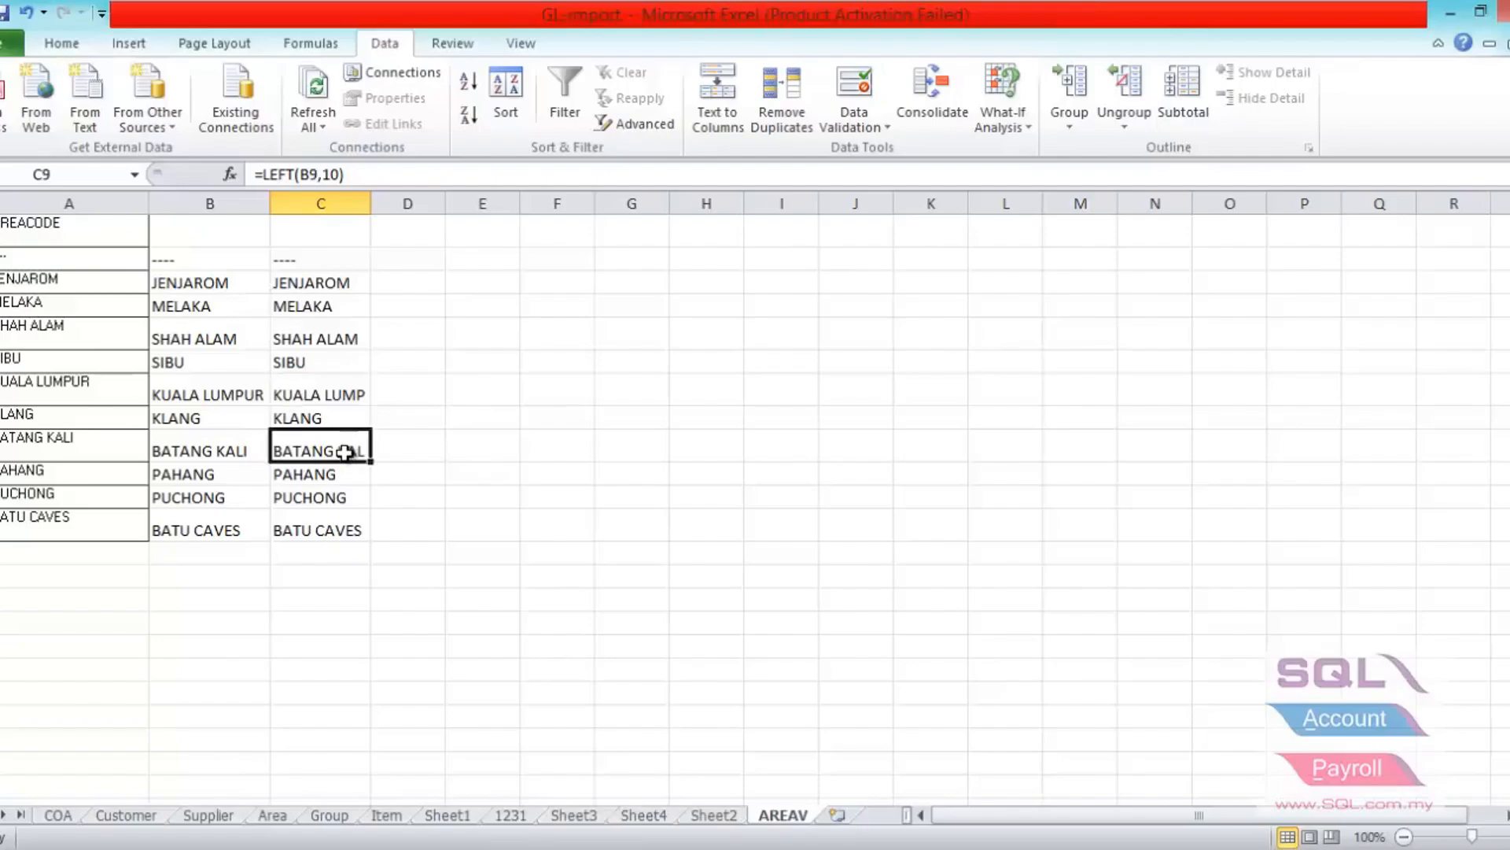
- Enter the heading AREA-DONE in cell C1 above the shortened area codes
{"action": "key", "text": "ctrl+Up"}
{"action": "key", "text": "ctrl+Up"}
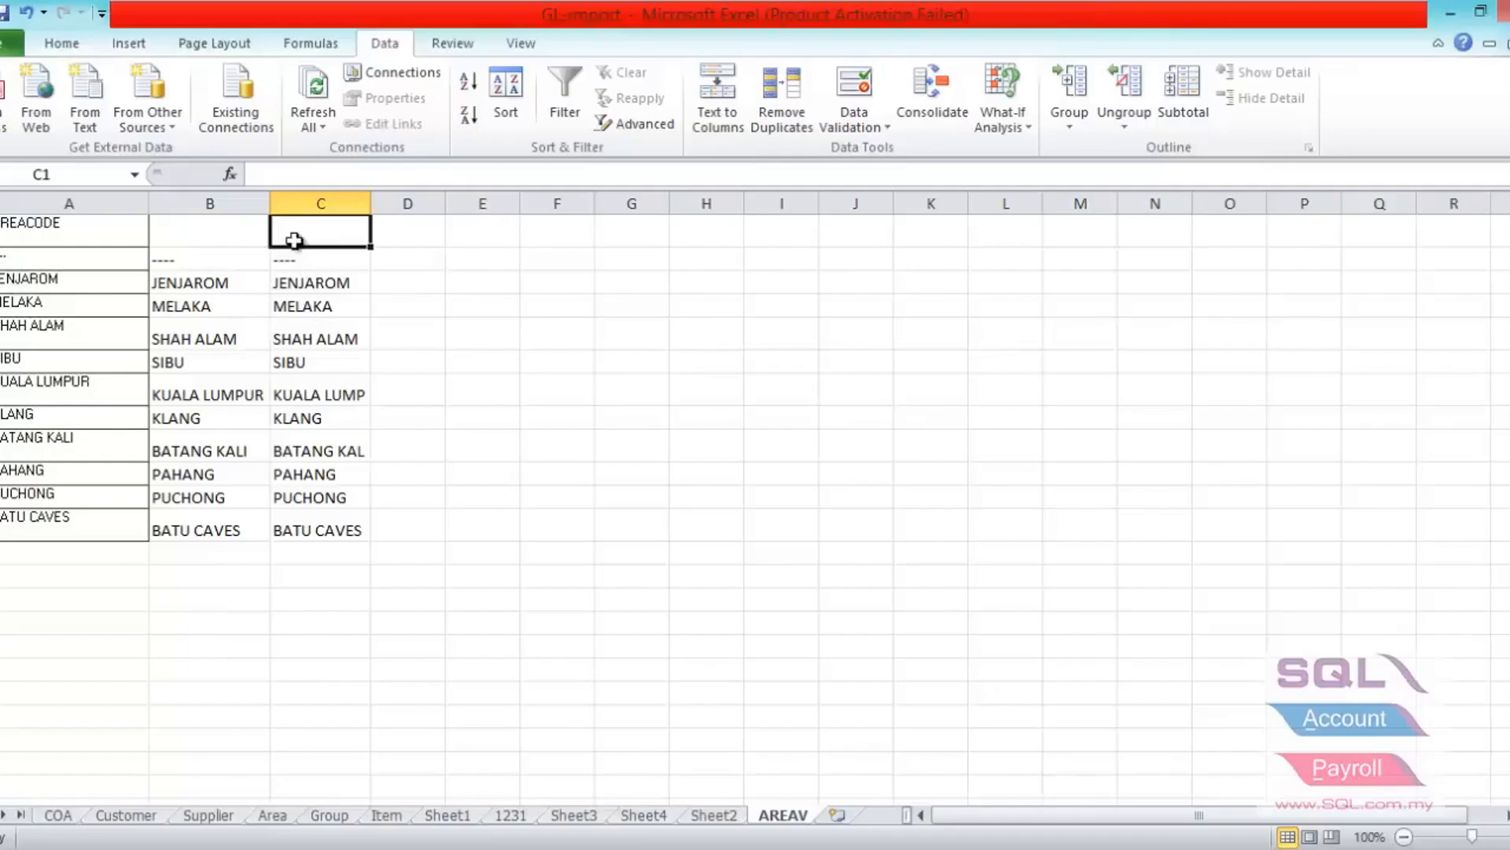
{"action": "type", "text": "AREA"}
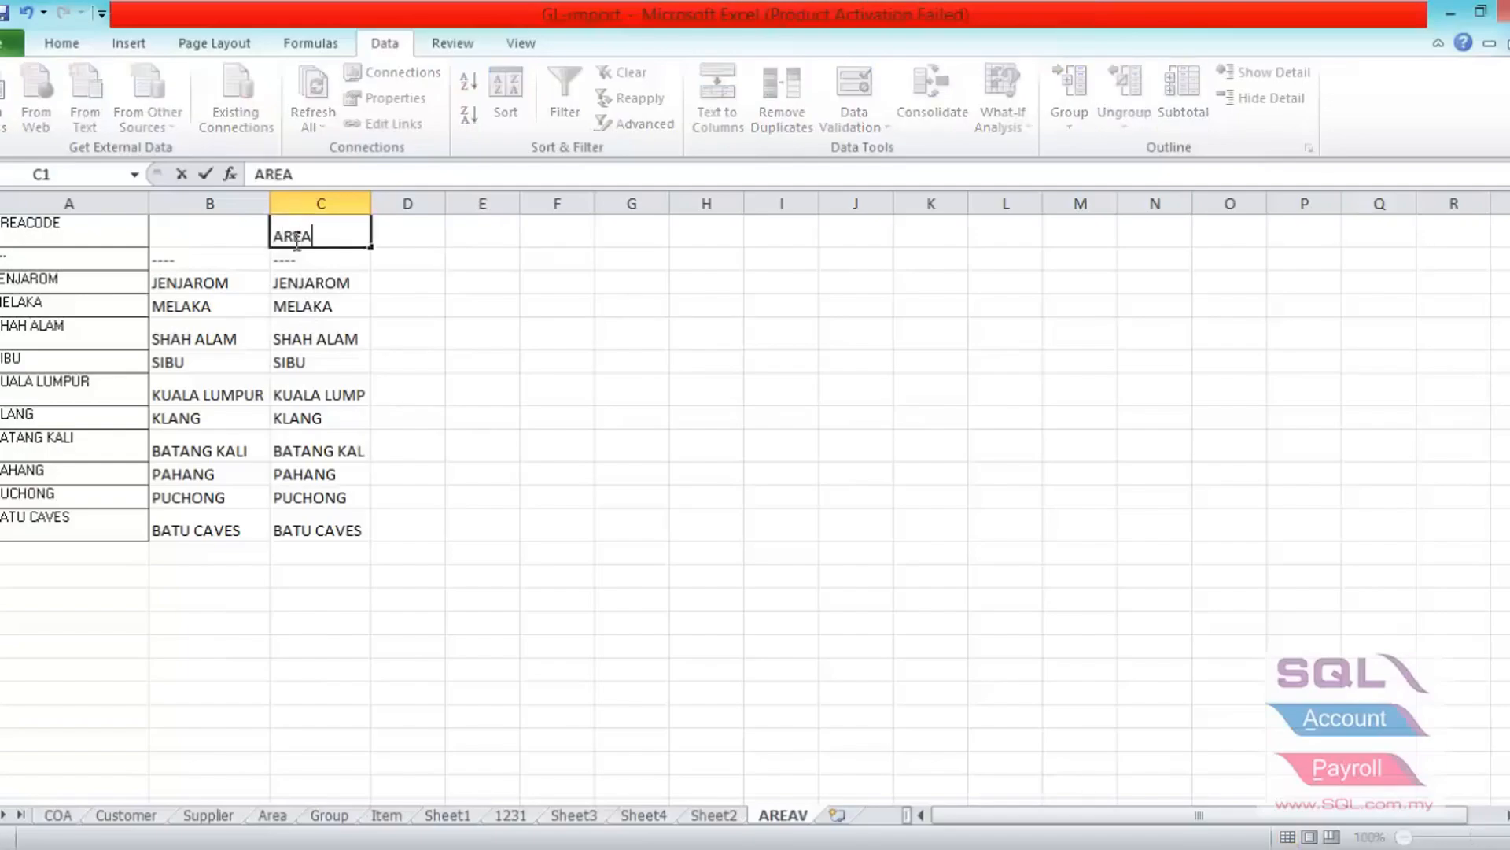
{"action": "type", "text": "-DONE"}
{"action": "left_click", "coordinate": [297, 262]}
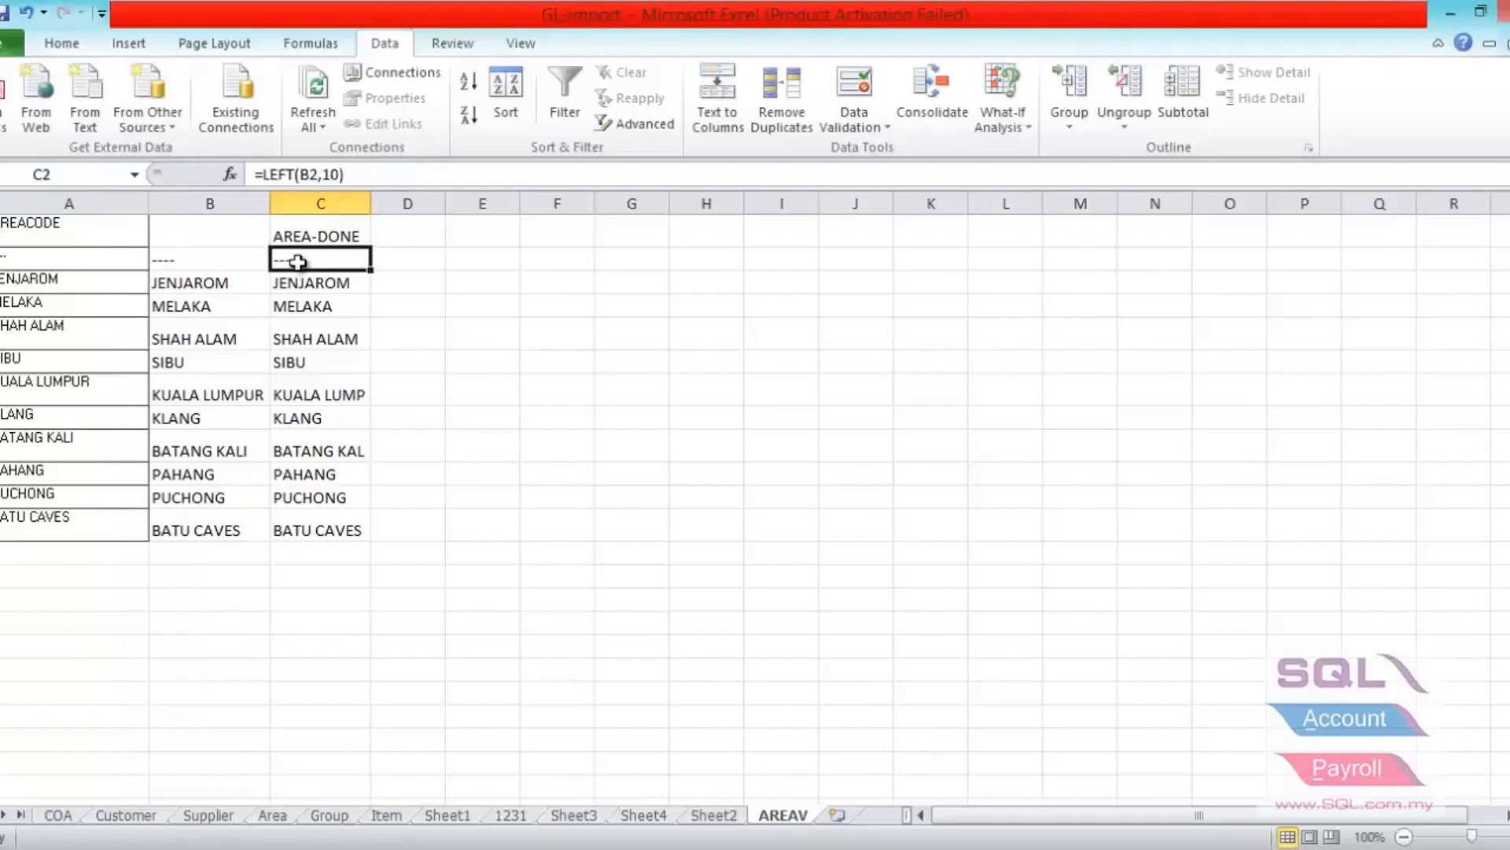
- Switch to SQL Accounting XLS n MDB Import and open the Maintain Area import
{"action": "key", "text": "alt+Tab"}
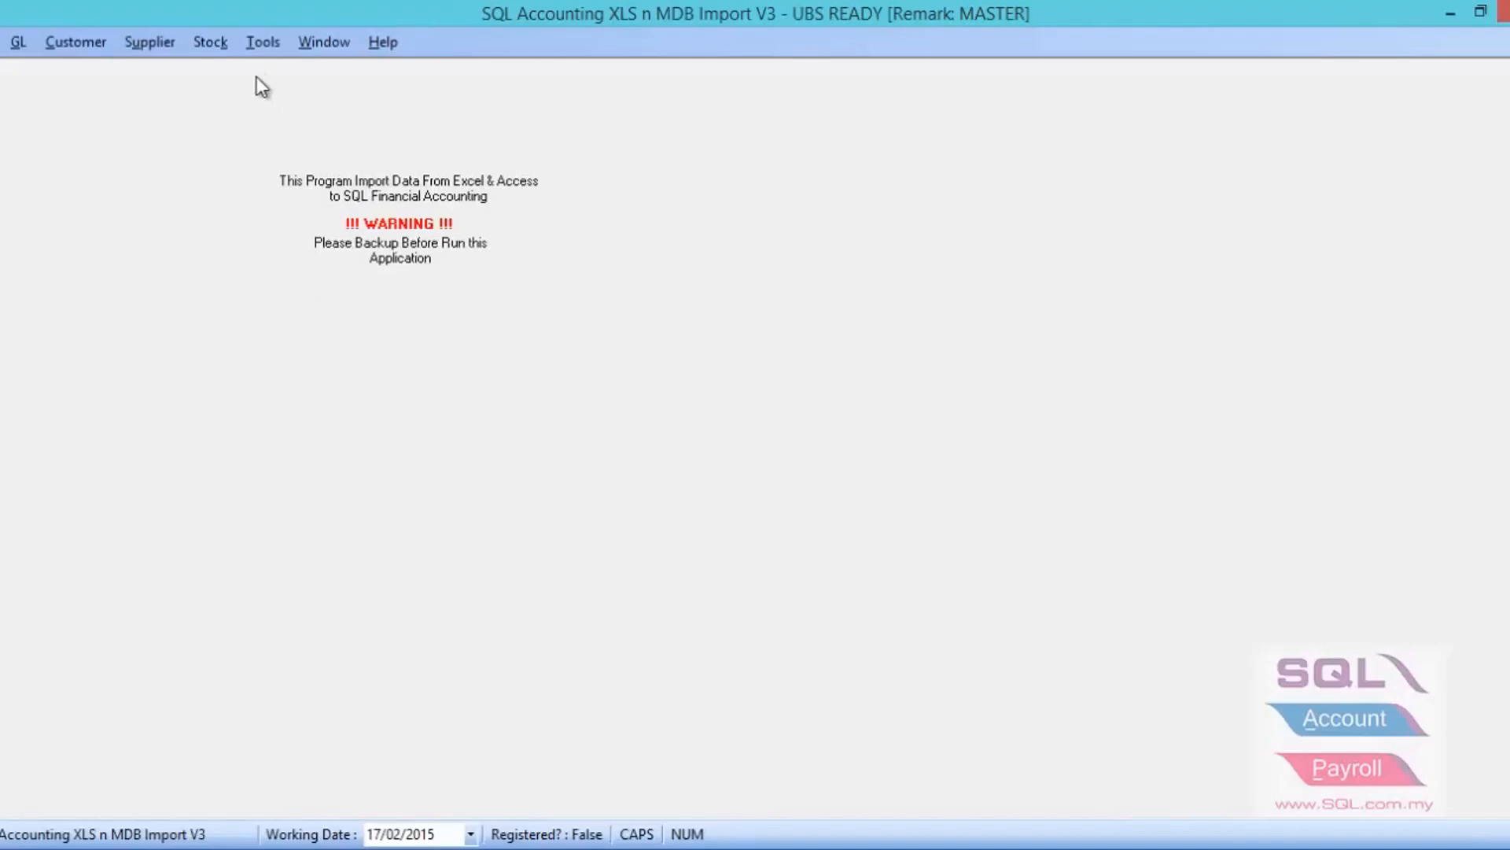
{"action": "left_click", "coordinate": [260, 45]}
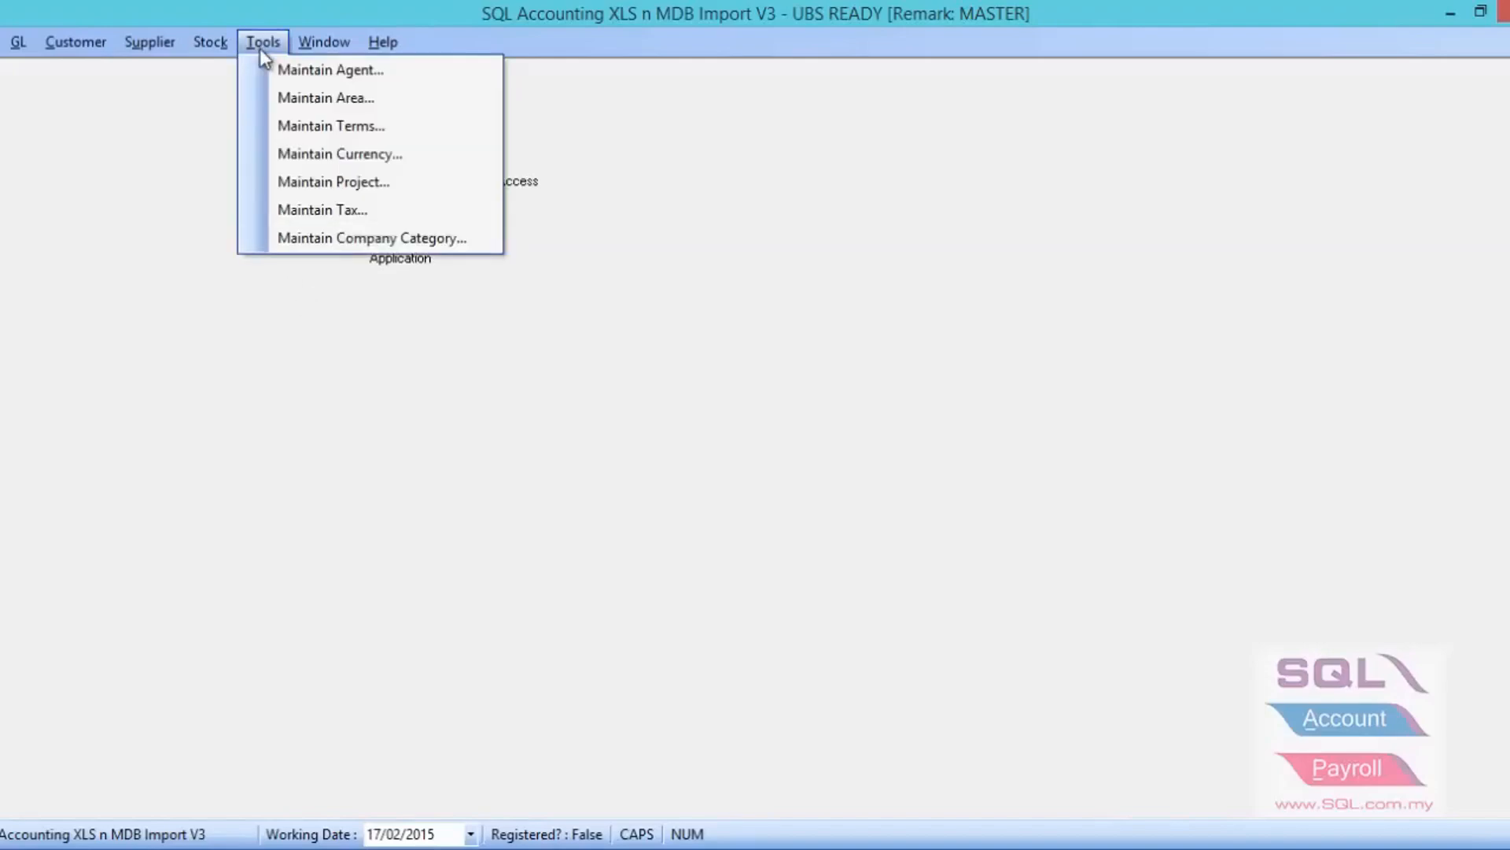
{"action": "left_click", "coordinate": [281, 105]}
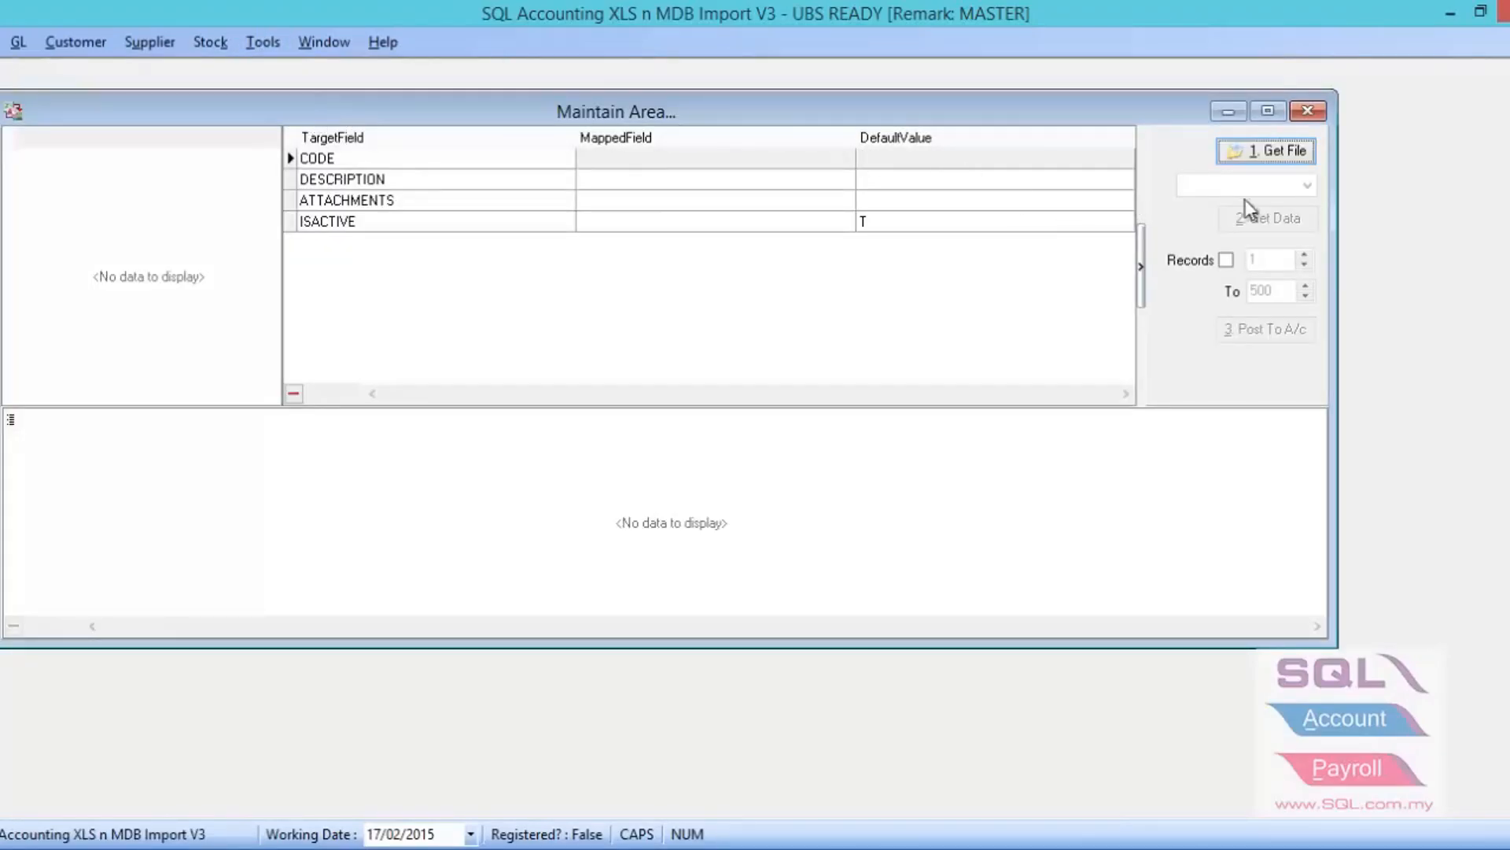
- Load the data of sheet AREAV$ from the Excel file GL-import into the area import
{"action": "left_click", "coordinate": [1268, 164]}
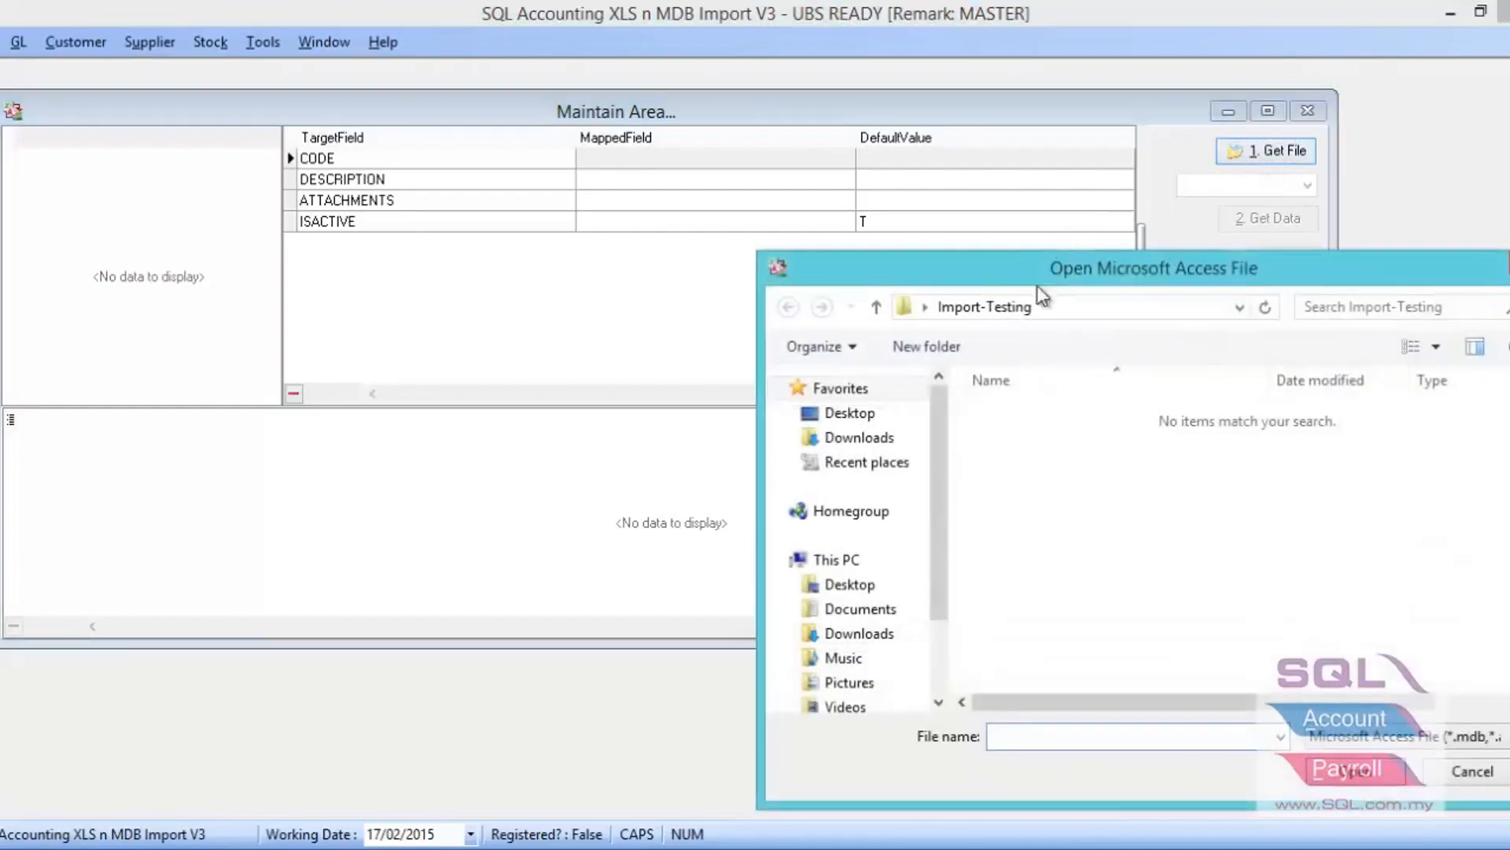
{"action": "left_click", "coordinate": [1352, 735]}
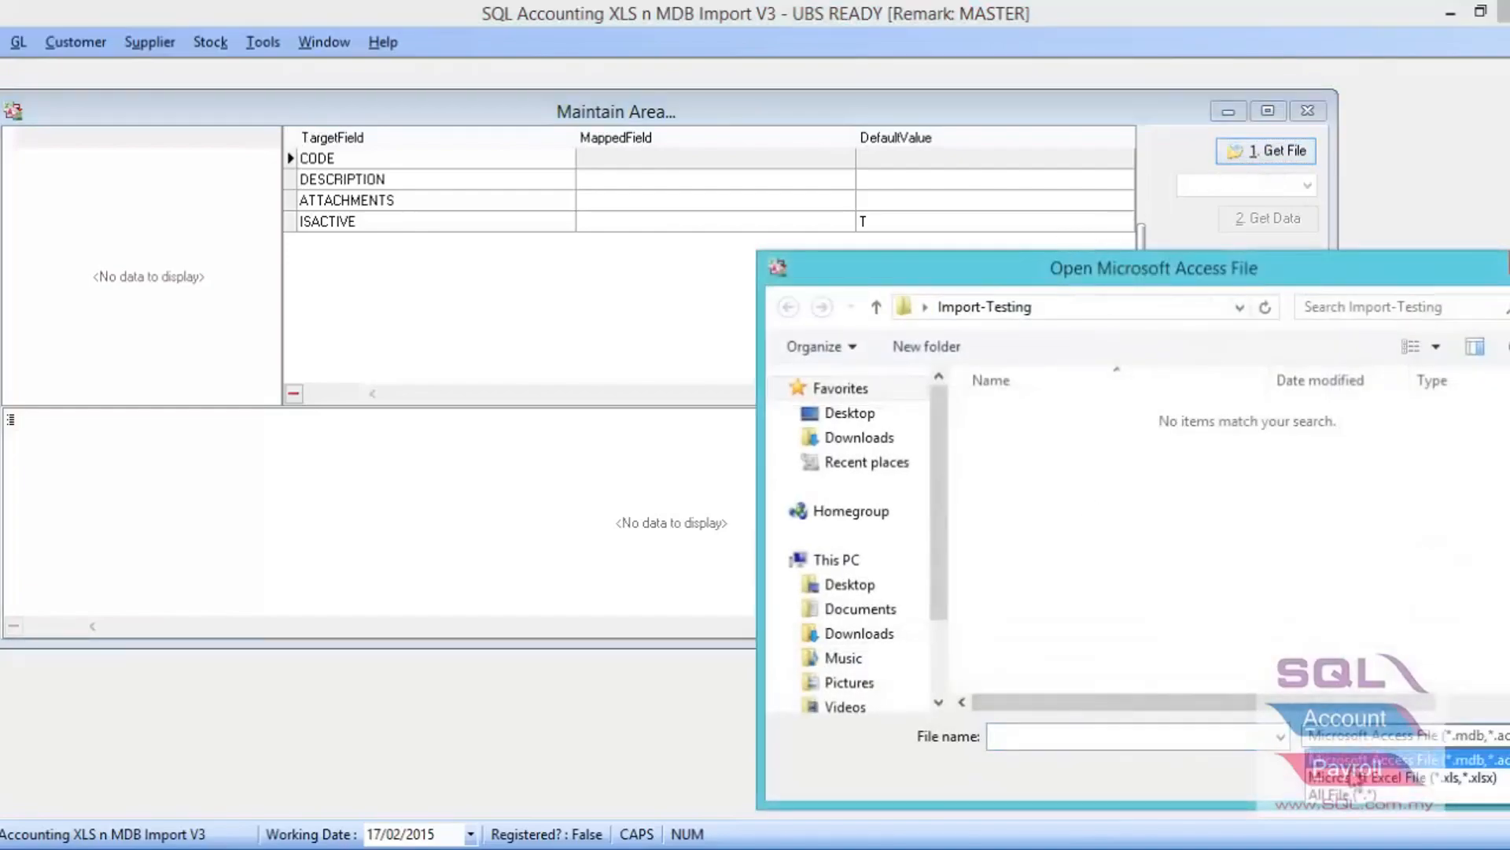
{"action": "left_click", "coordinate": [1352, 776]}
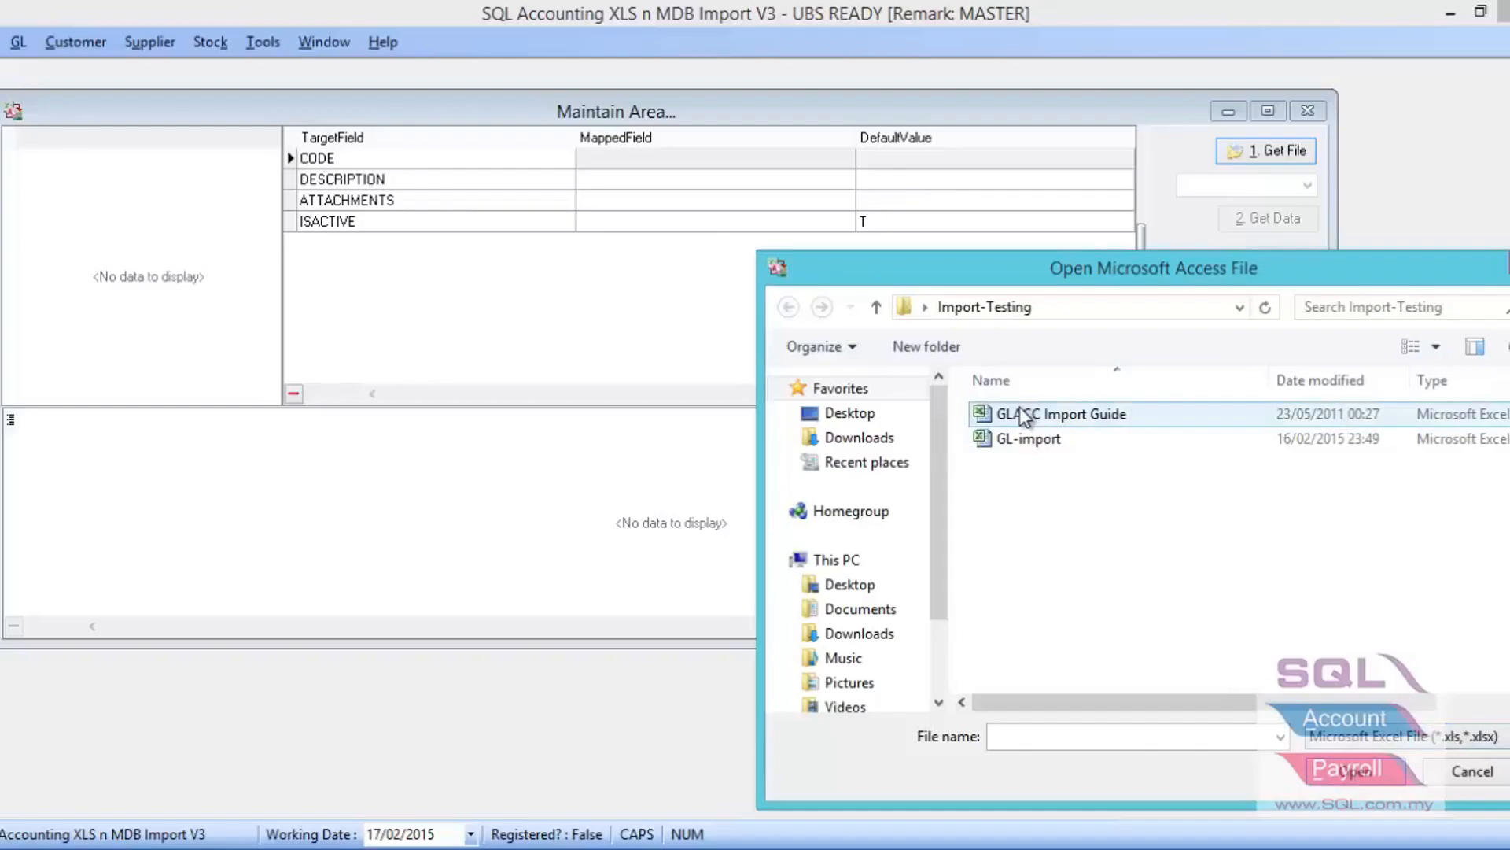
{"action": "left_click", "coordinate": [1021, 413]}
{"action": "left_click", "coordinate": [1015, 442]}
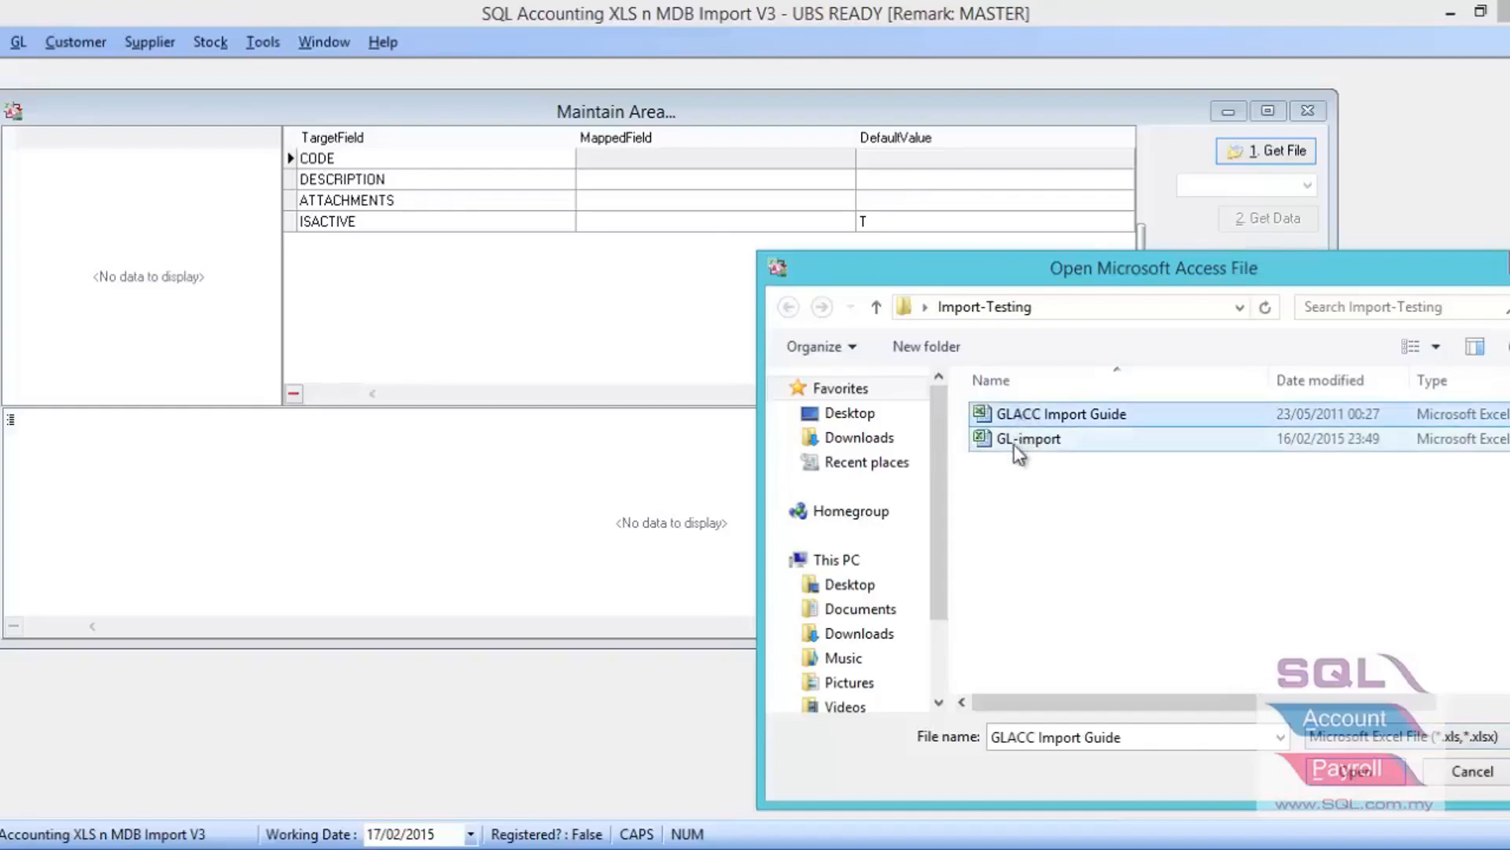
{"action": "double_click", "coordinate": [1015, 443]}
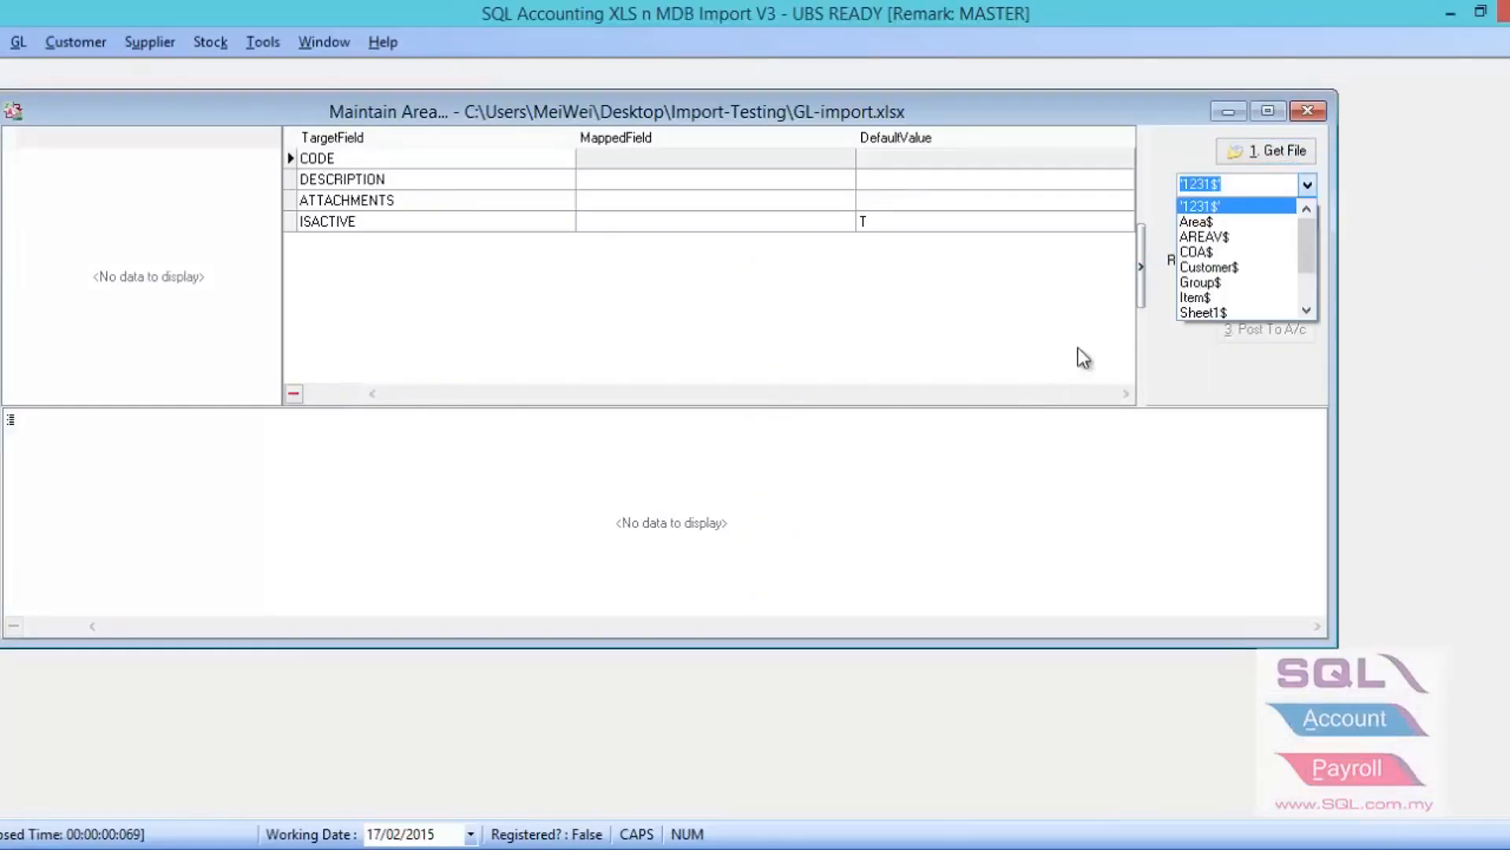
{"action": "left_click", "coordinate": [1211, 237]}
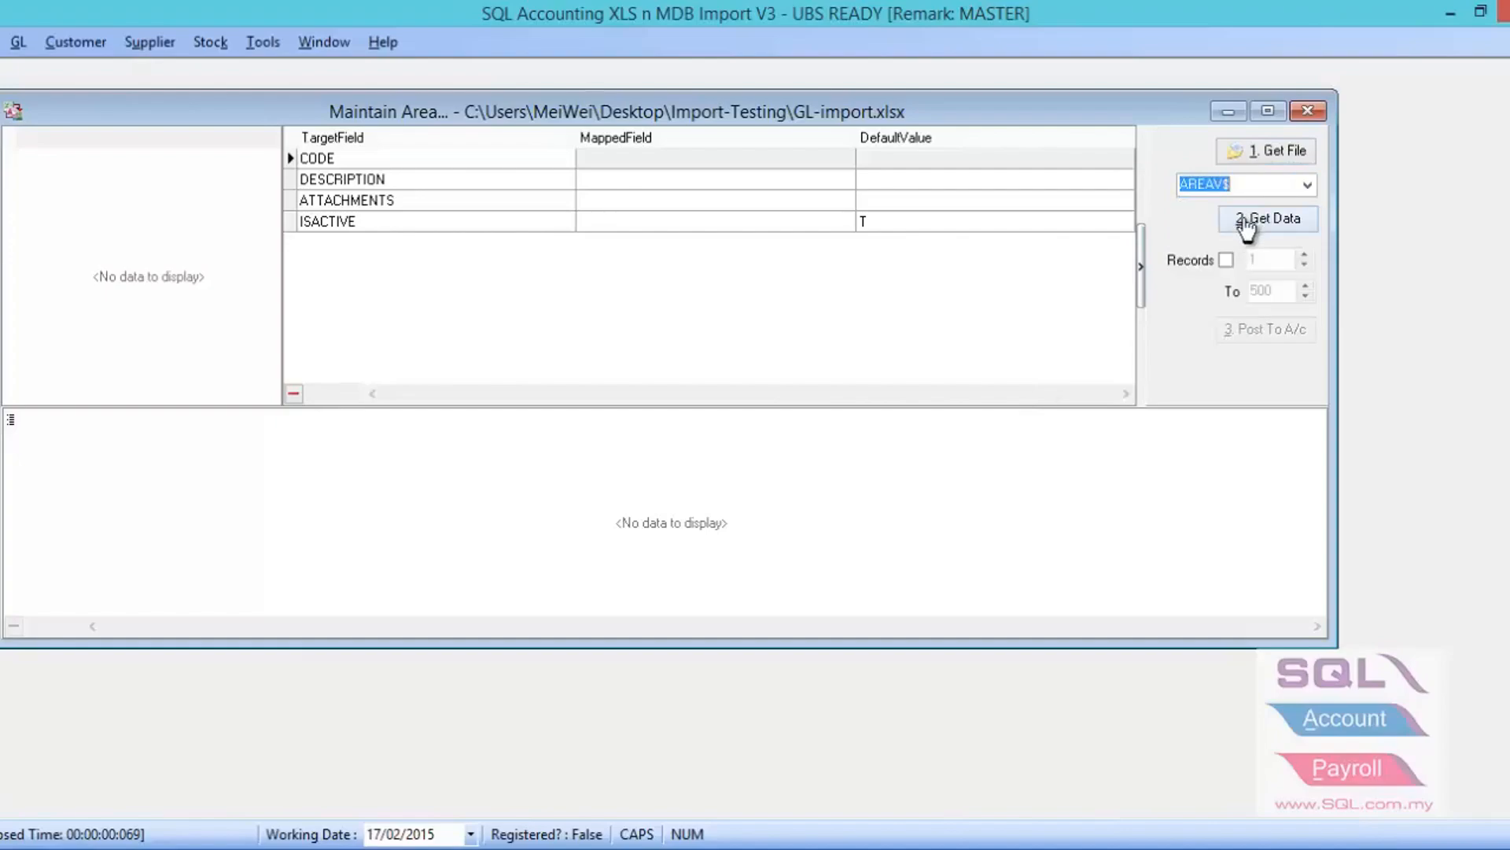
{"action": "left_click", "coordinate": [1247, 224]}
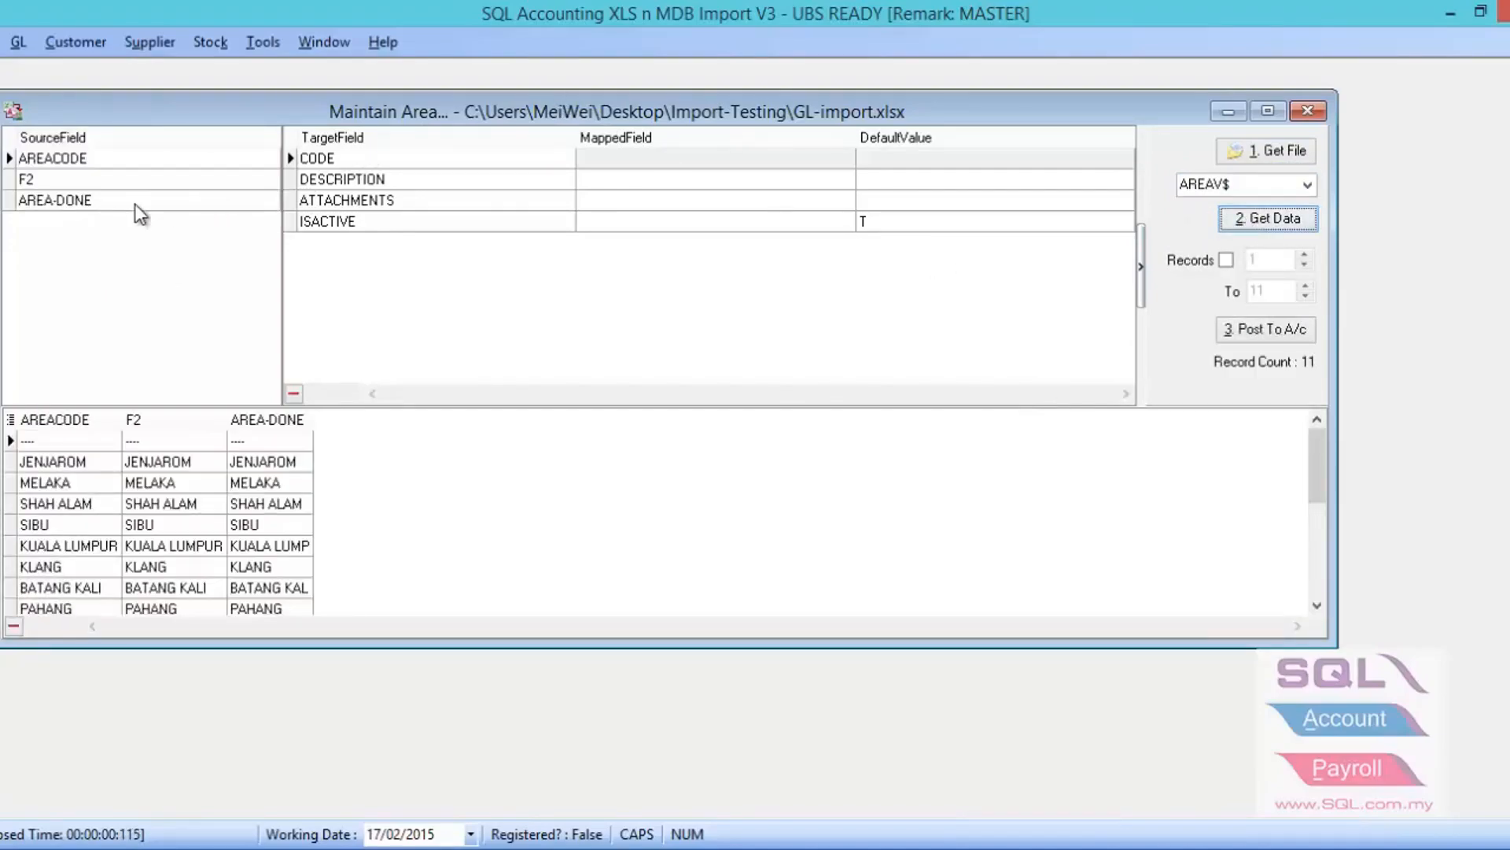
- Map AREA-DONE to both the CODE and DESCRIPTION fields and post the area records to the accounting database
{"action": "left_click_drag", "start_coordinate": [112, 200], "coordinate": [603, 163]}
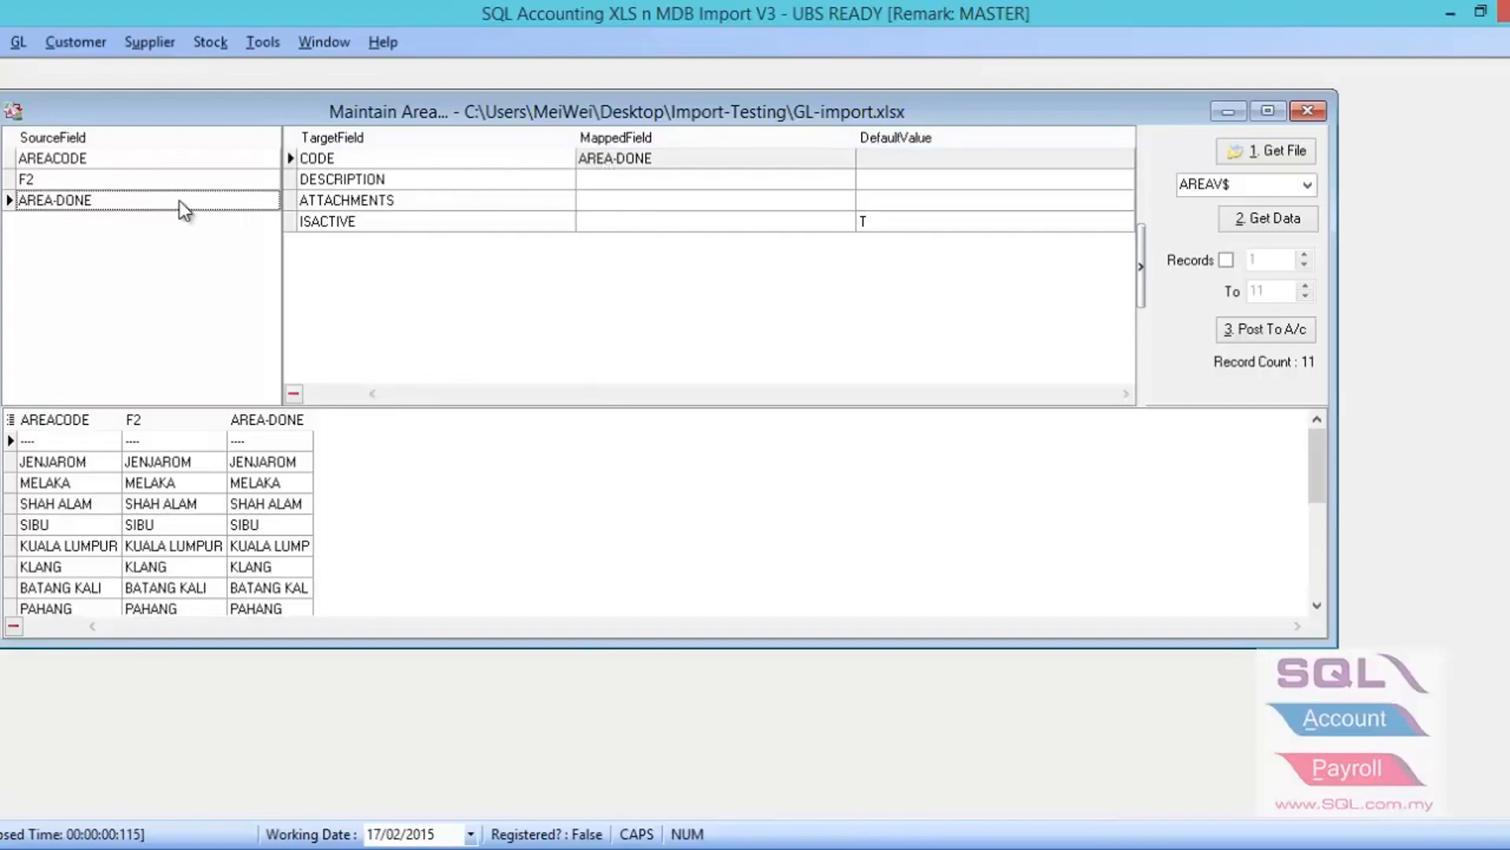
{"action": "left_click_drag", "start_coordinate": [181, 200], "coordinate": [305, 182]}
{"action": "left_click_drag", "start_coordinate": [465, 175], "coordinate": [592, 188]}
{"action": "left_click", "coordinate": [1234, 330]}
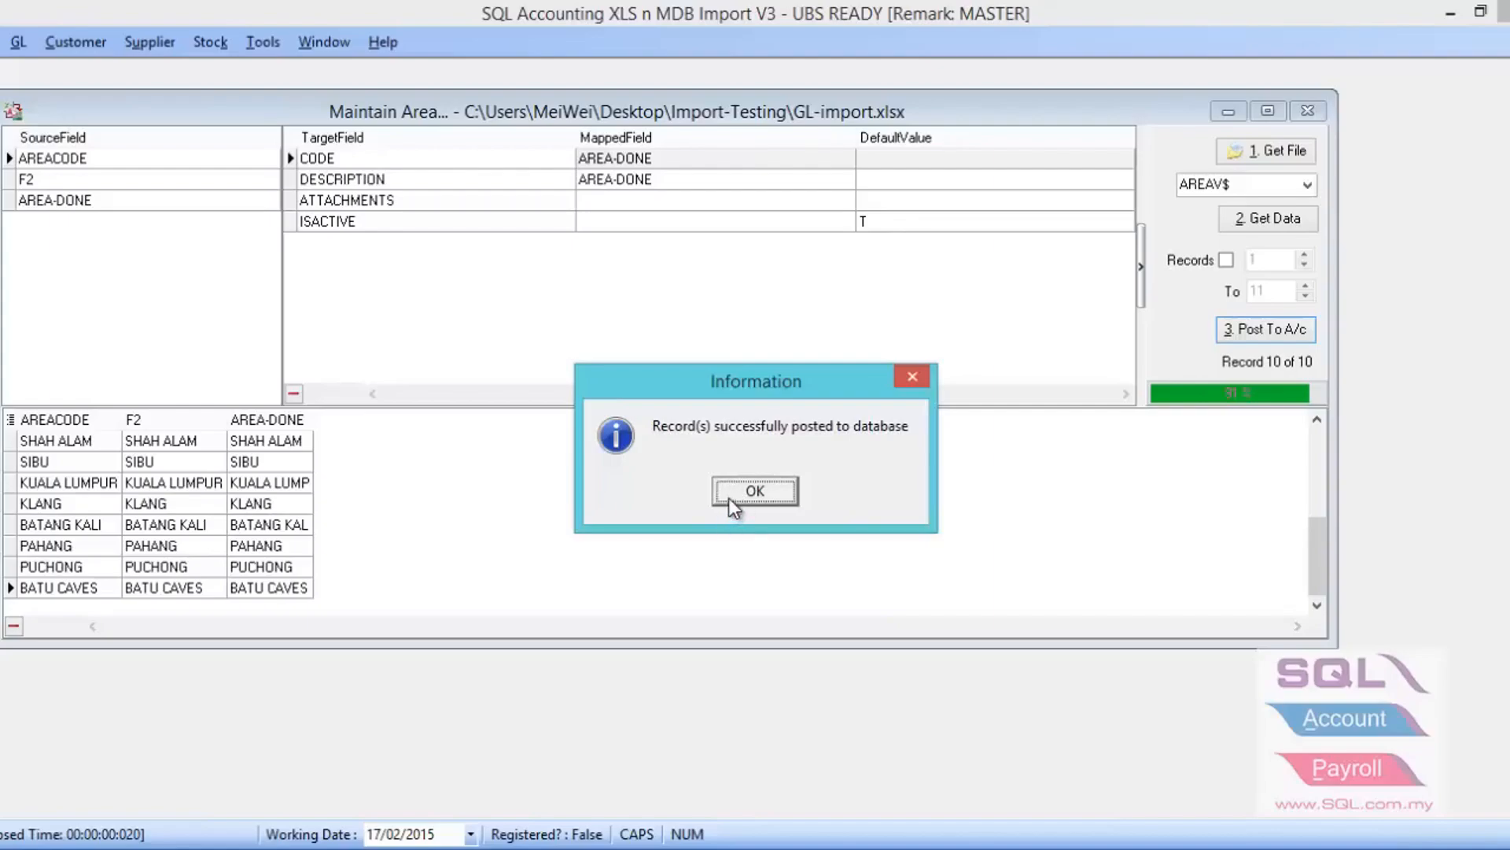
{"action": "left_click", "coordinate": [730, 499]}
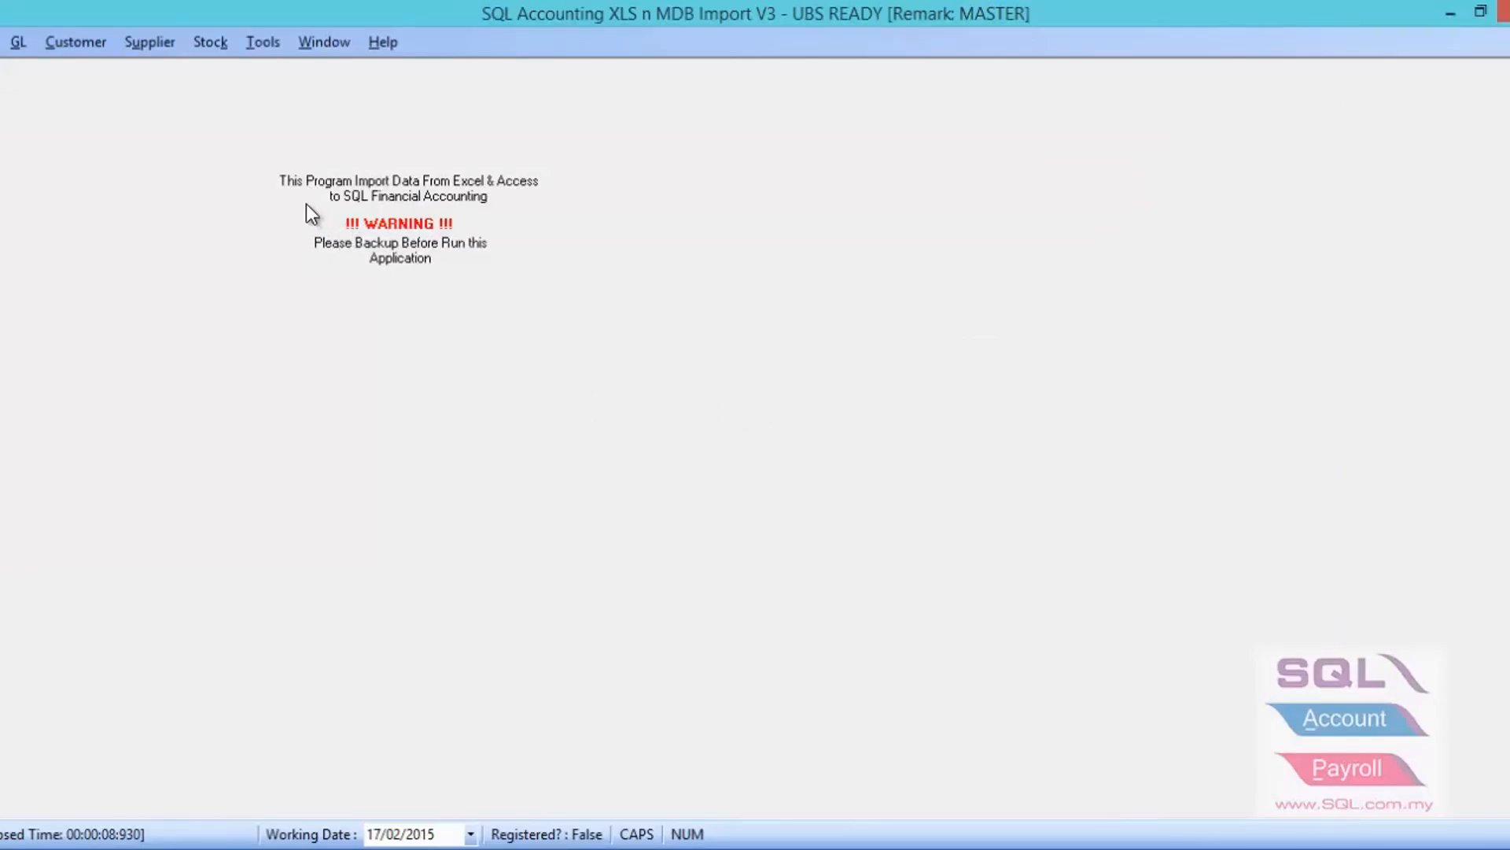
- Open the Maintain Customer import and load the data of sheet Customer$ from the Excel file GL-import
{"action": "left_click", "coordinate": [93, 56]}
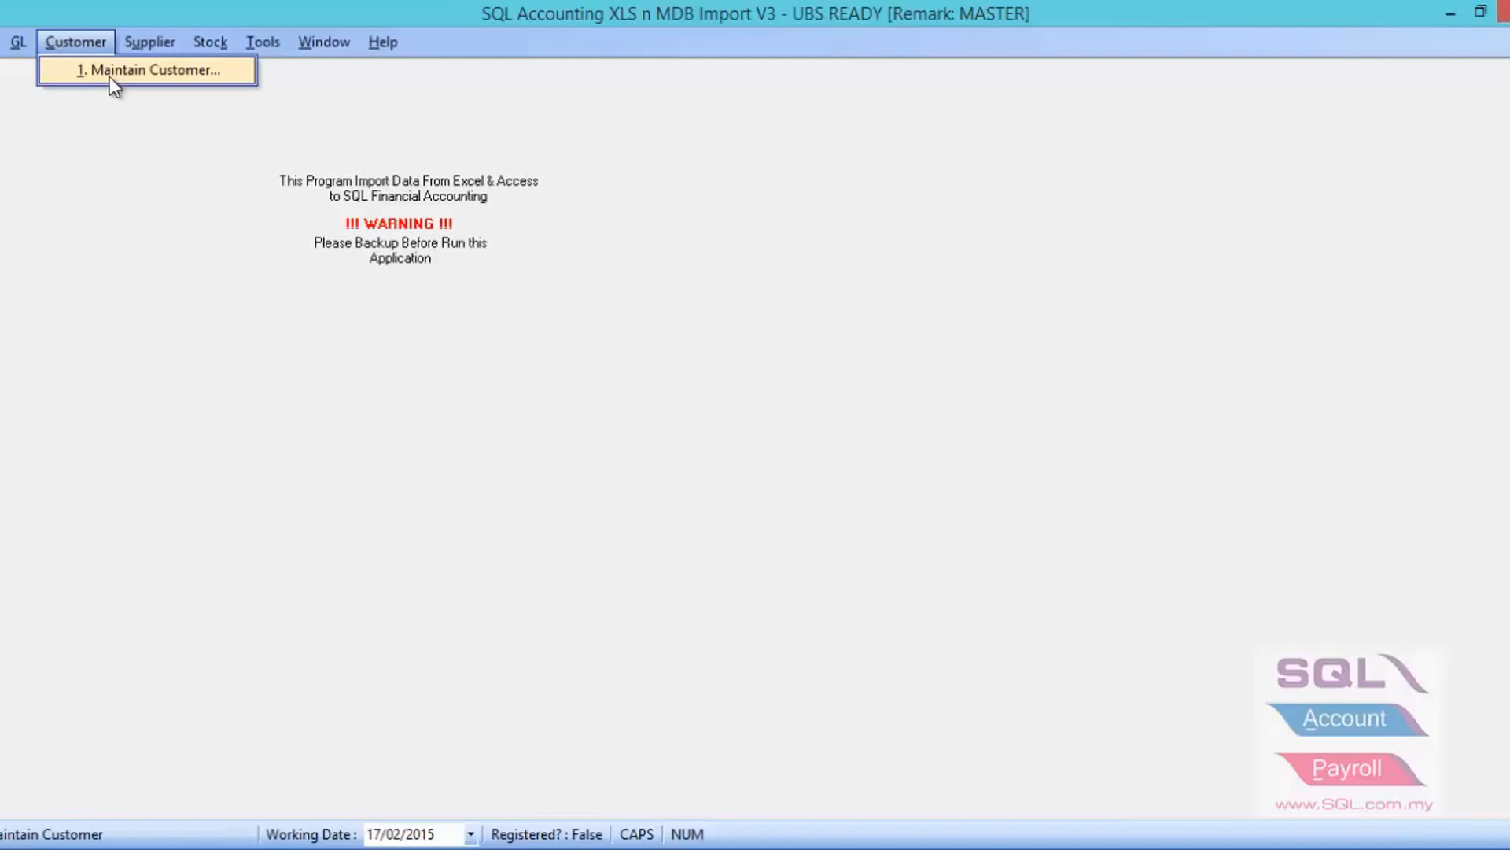
{"action": "left_click", "coordinate": [111, 77]}
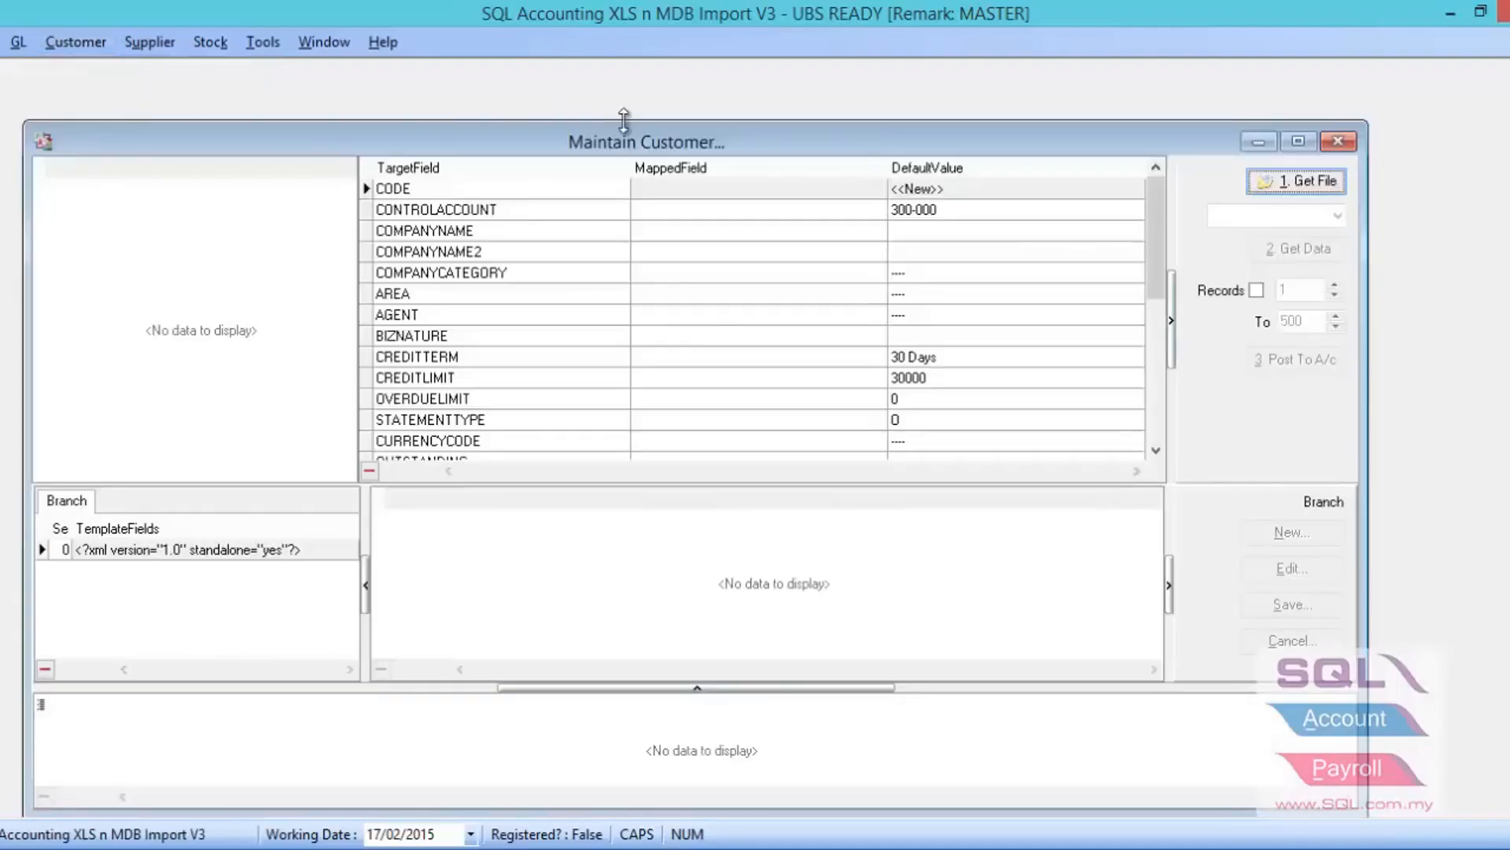
{"action": "left_click", "coordinate": [1294, 181]}
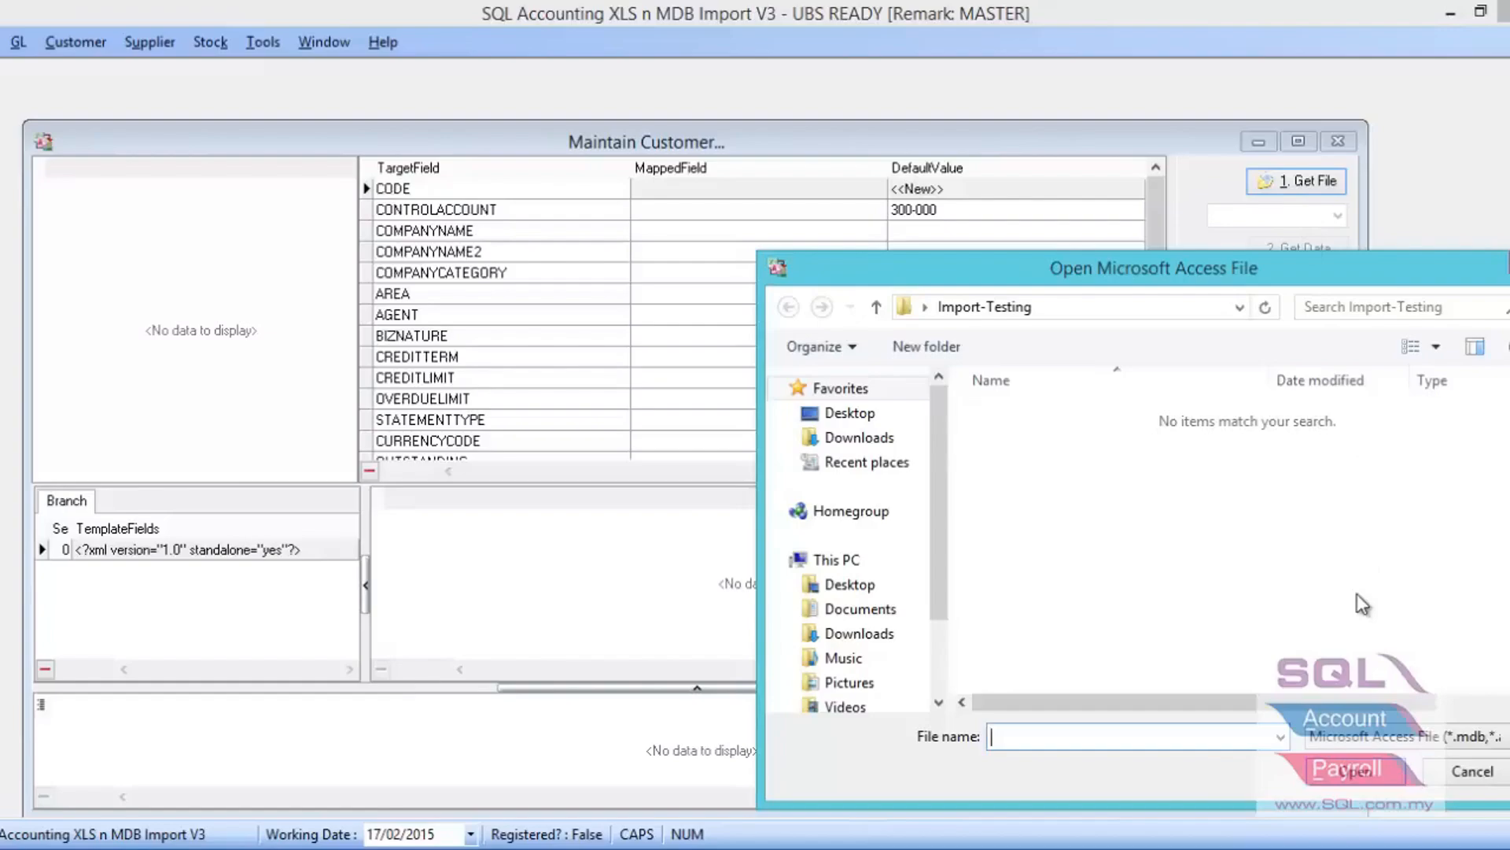
{"action": "left_click", "coordinate": [1400, 738]}
{"action": "left_click", "coordinate": [1403, 791]}
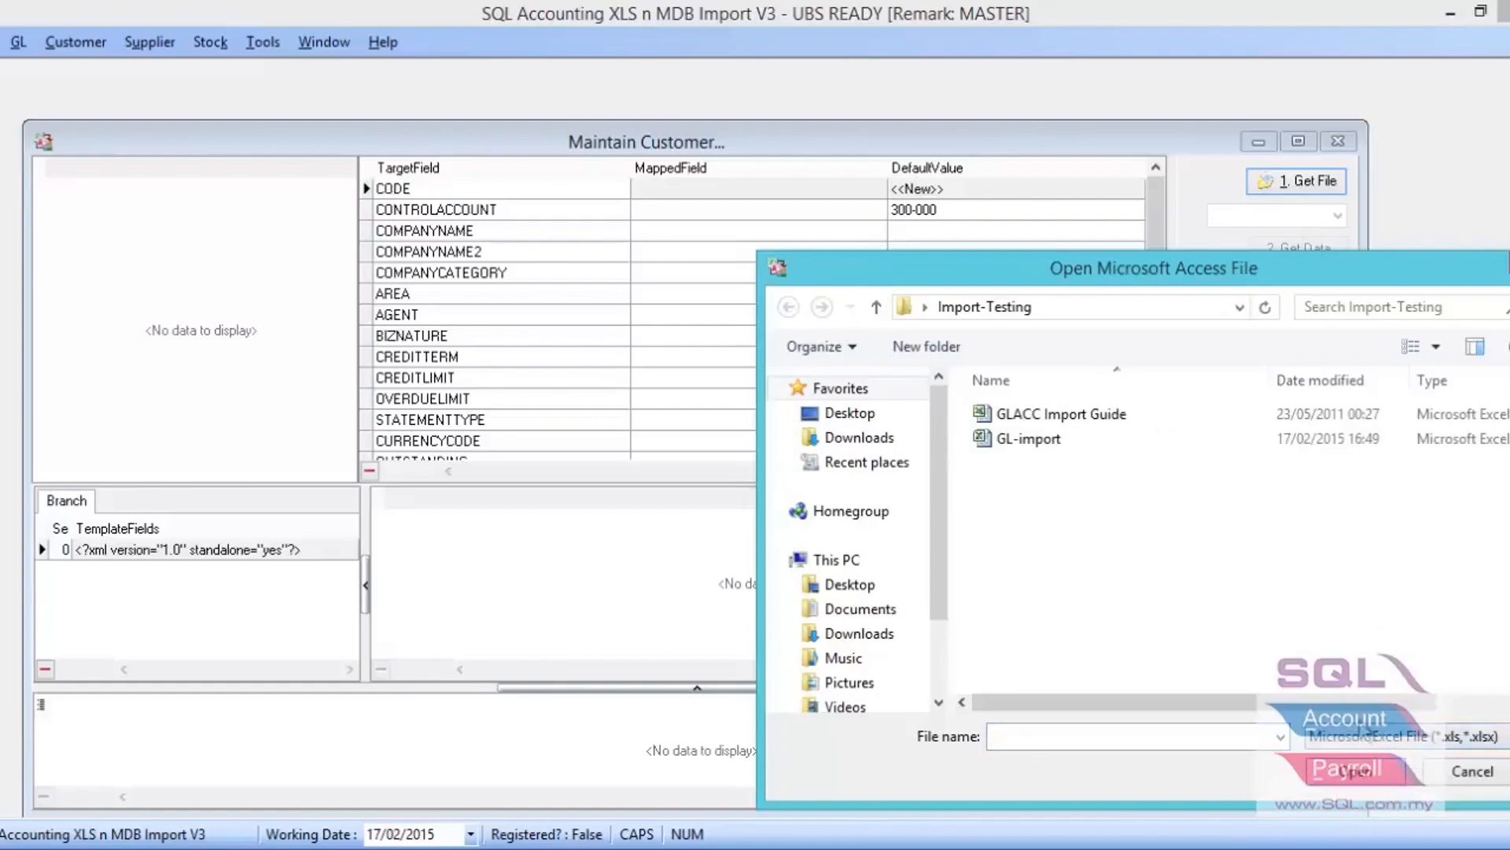
{"action": "left_click", "coordinate": [1004, 439]}
{"action": "double_click", "coordinate": [1002, 438]}
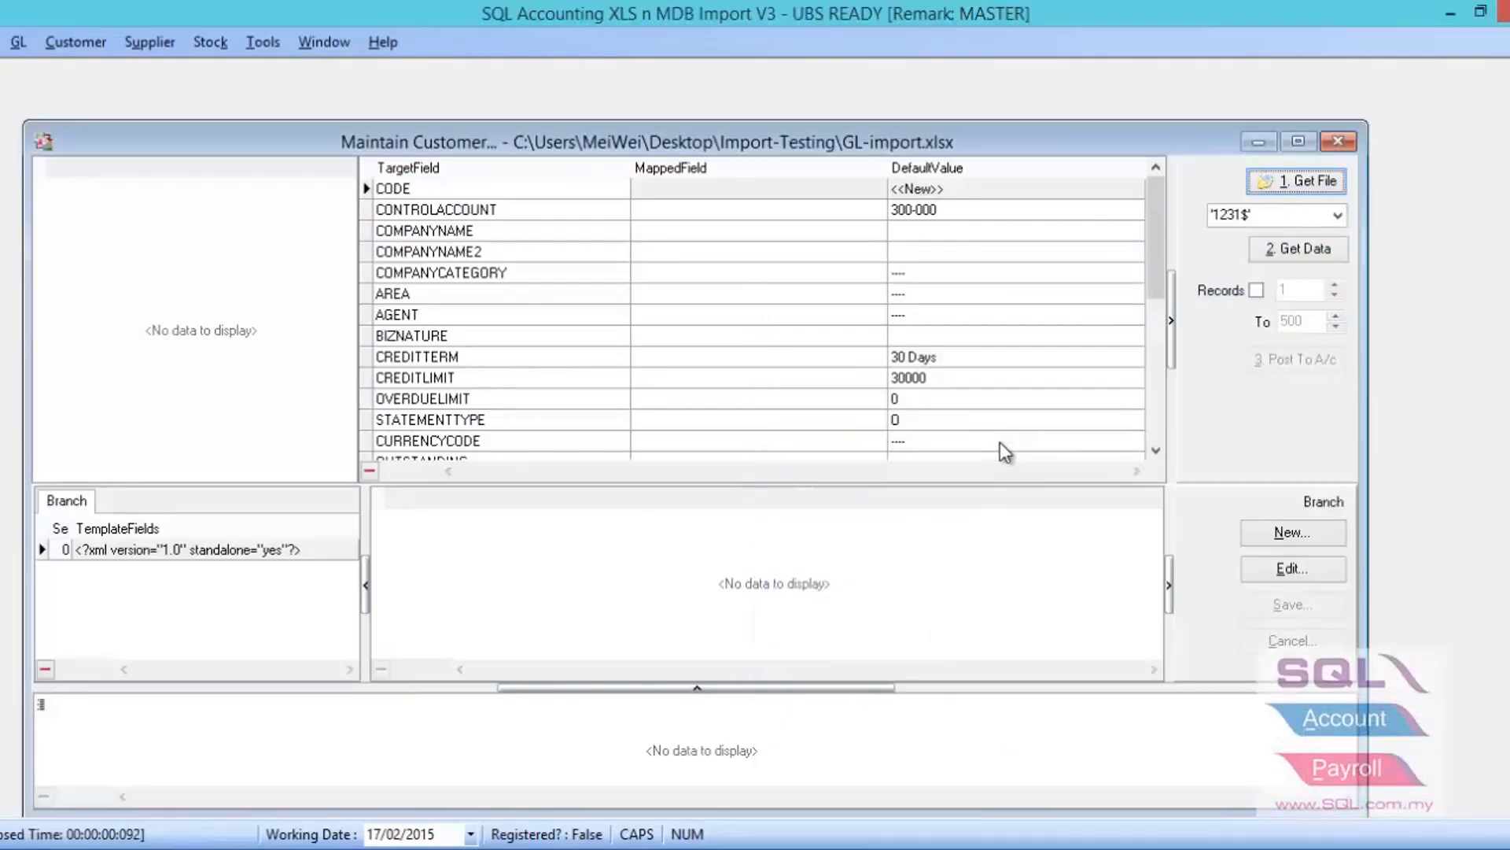
{"action": "left_click", "coordinate": [1337, 216]}
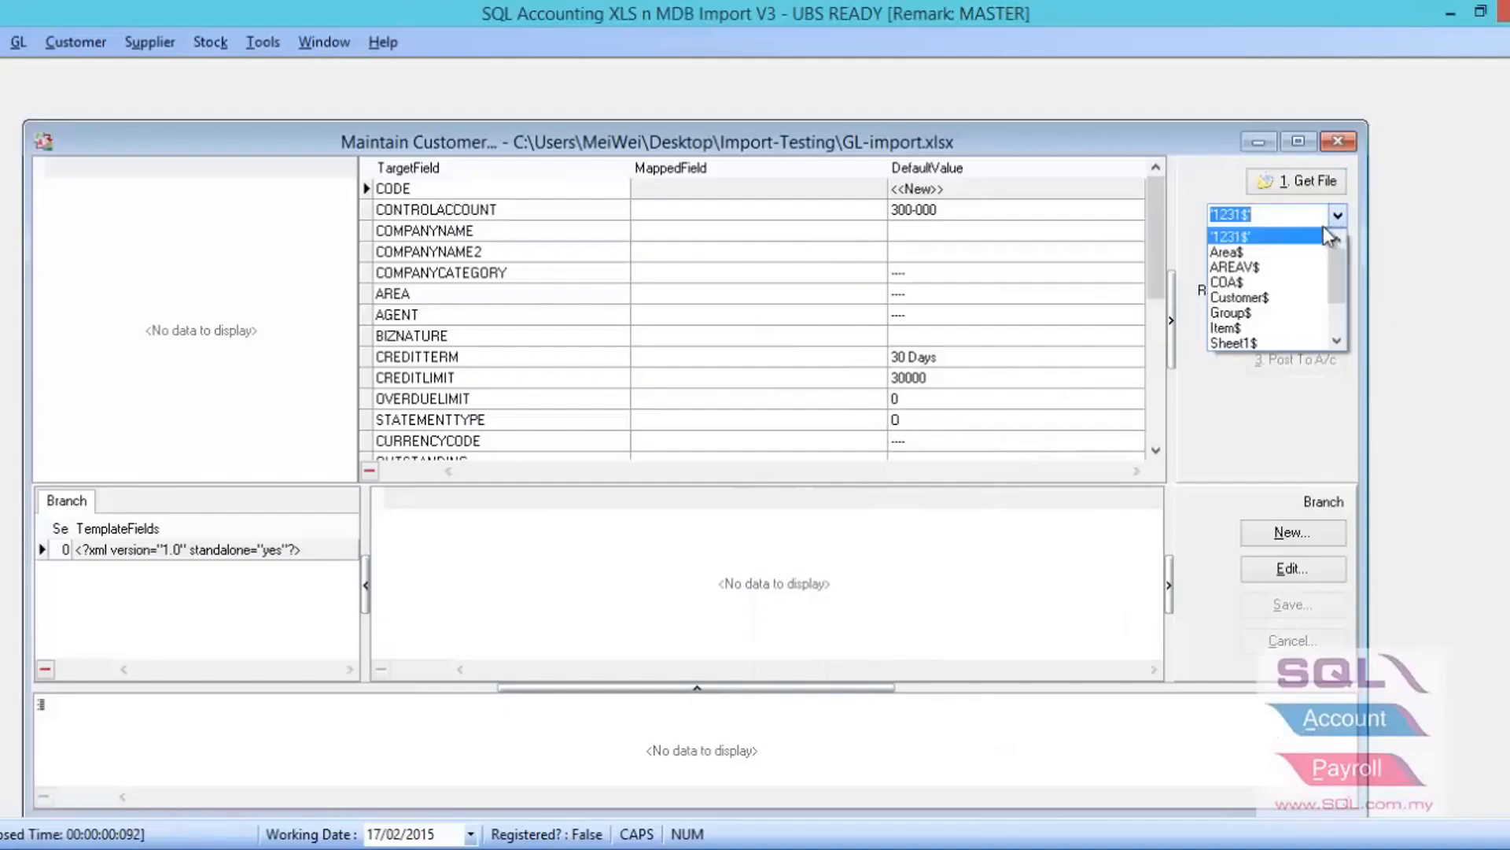
{"action": "left_click", "coordinate": [1269, 302]}
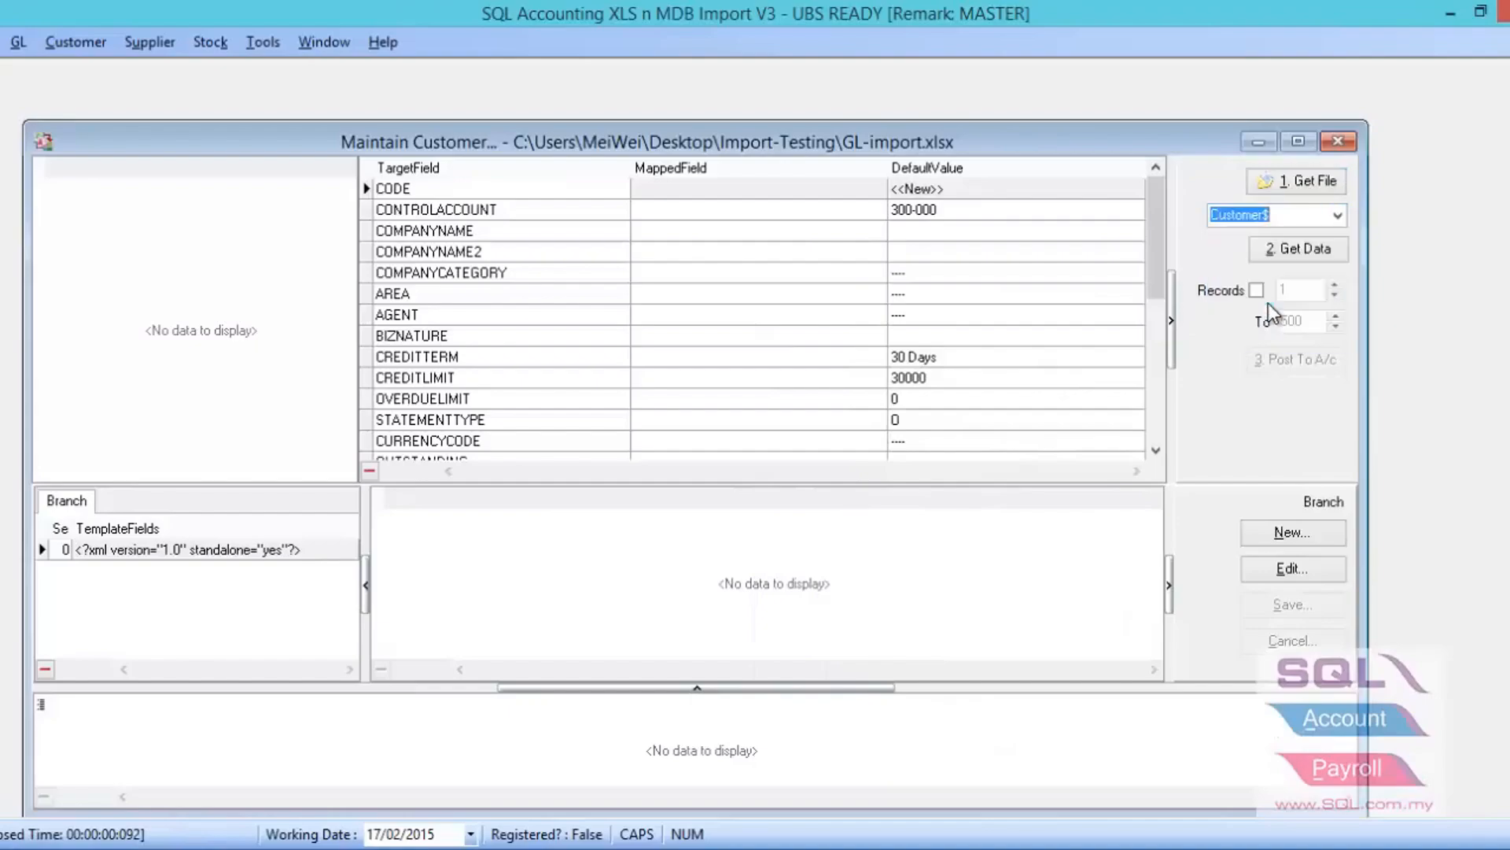
{"action": "left_click", "coordinate": [1275, 250]}
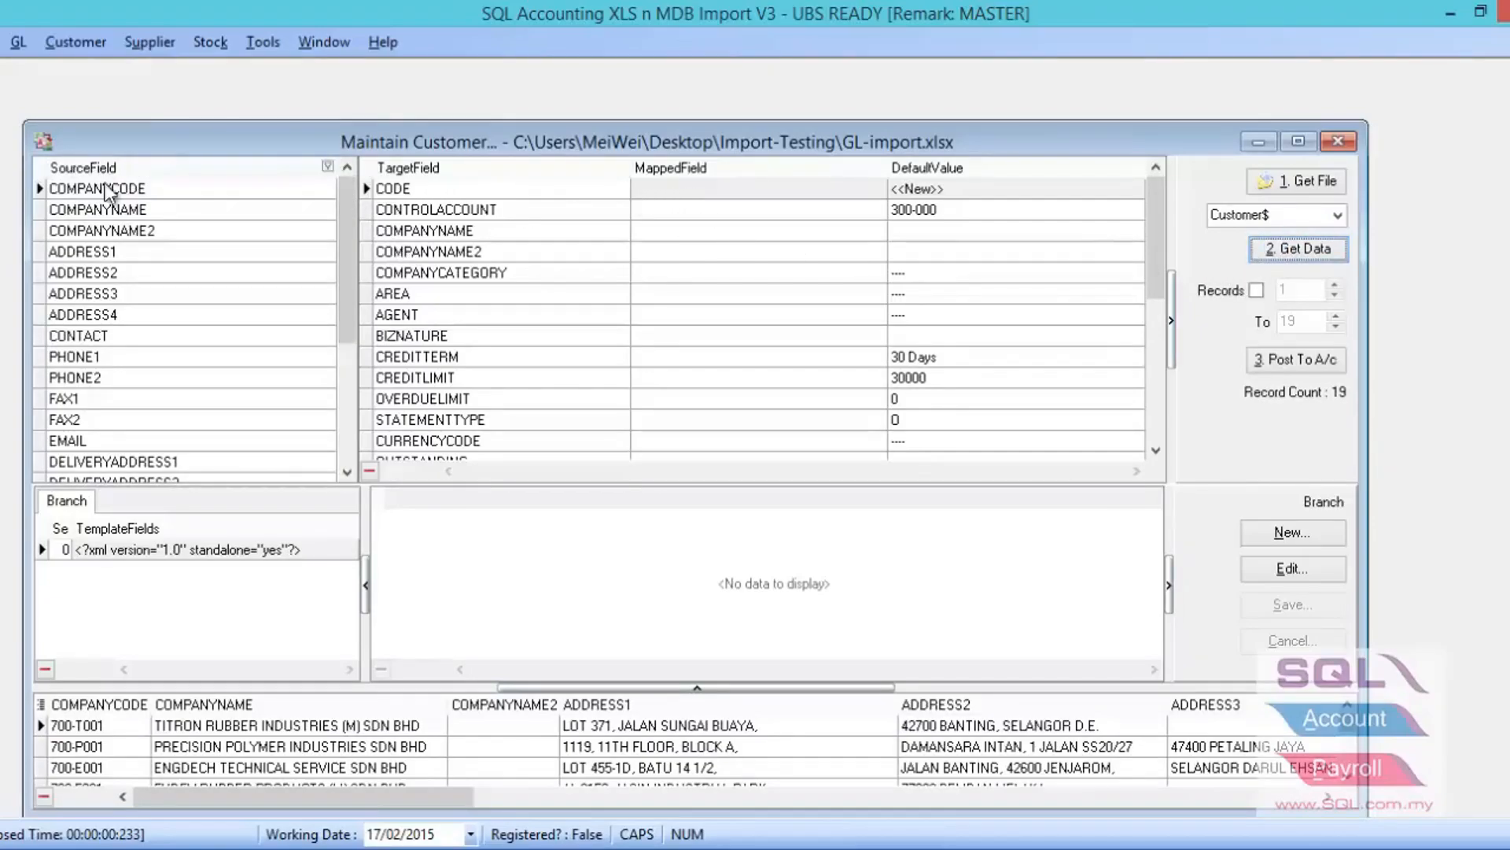
- Map COMPANYCODE to the customer CODE field, COMPANYNAME to COMPANYNAME, and COMPANYNAME2 to COMPANYNAME2
{"action": "left_click_drag", "start_coordinate": [110, 191], "coordinate": [452, 192]}
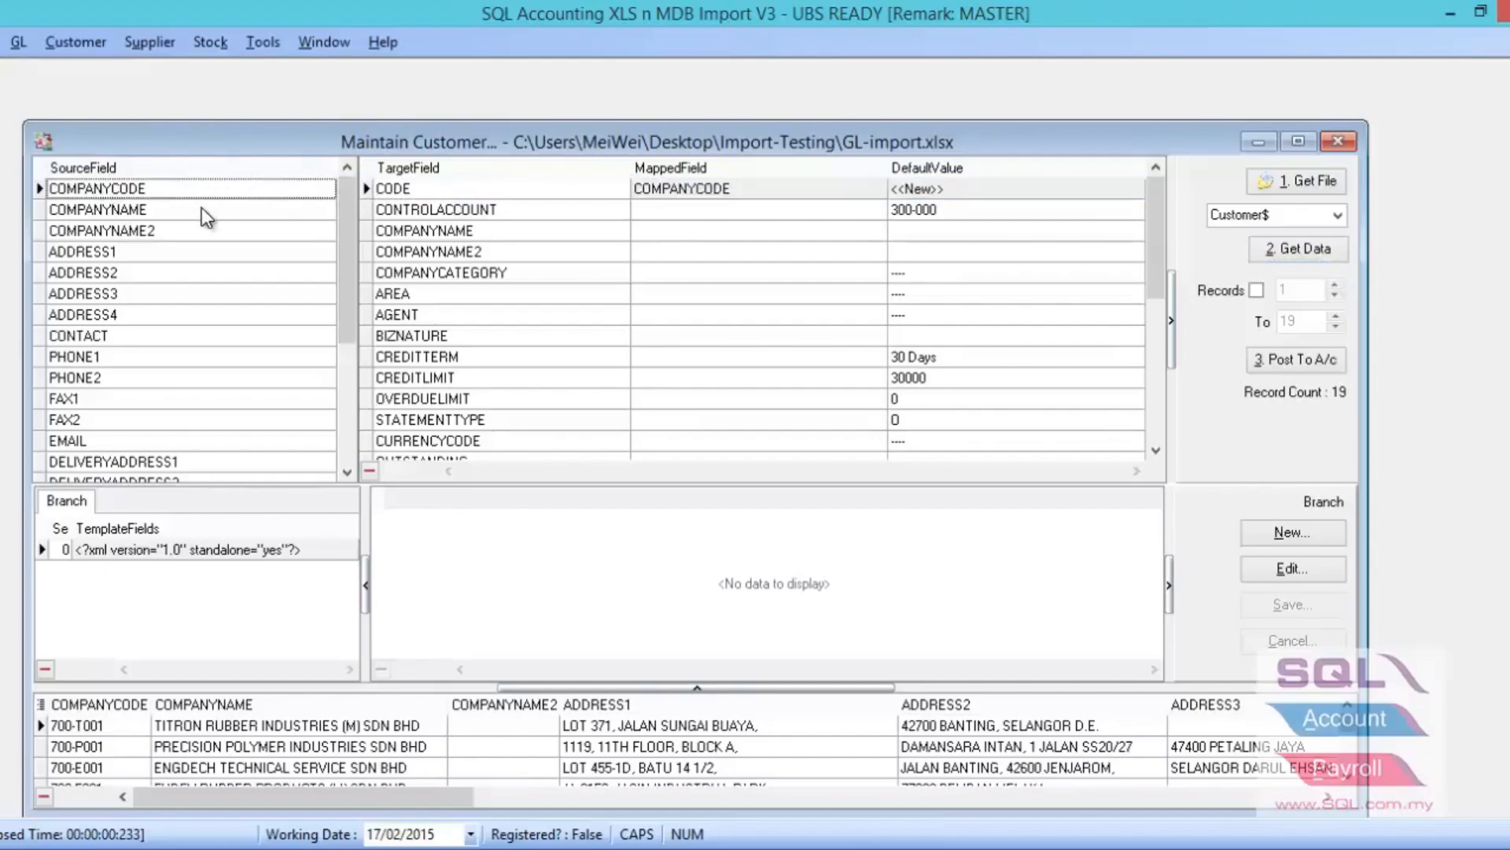
{"action": "left_click_drag", "start_coordinate": [201, 206], "coordinate": [431, 233]}
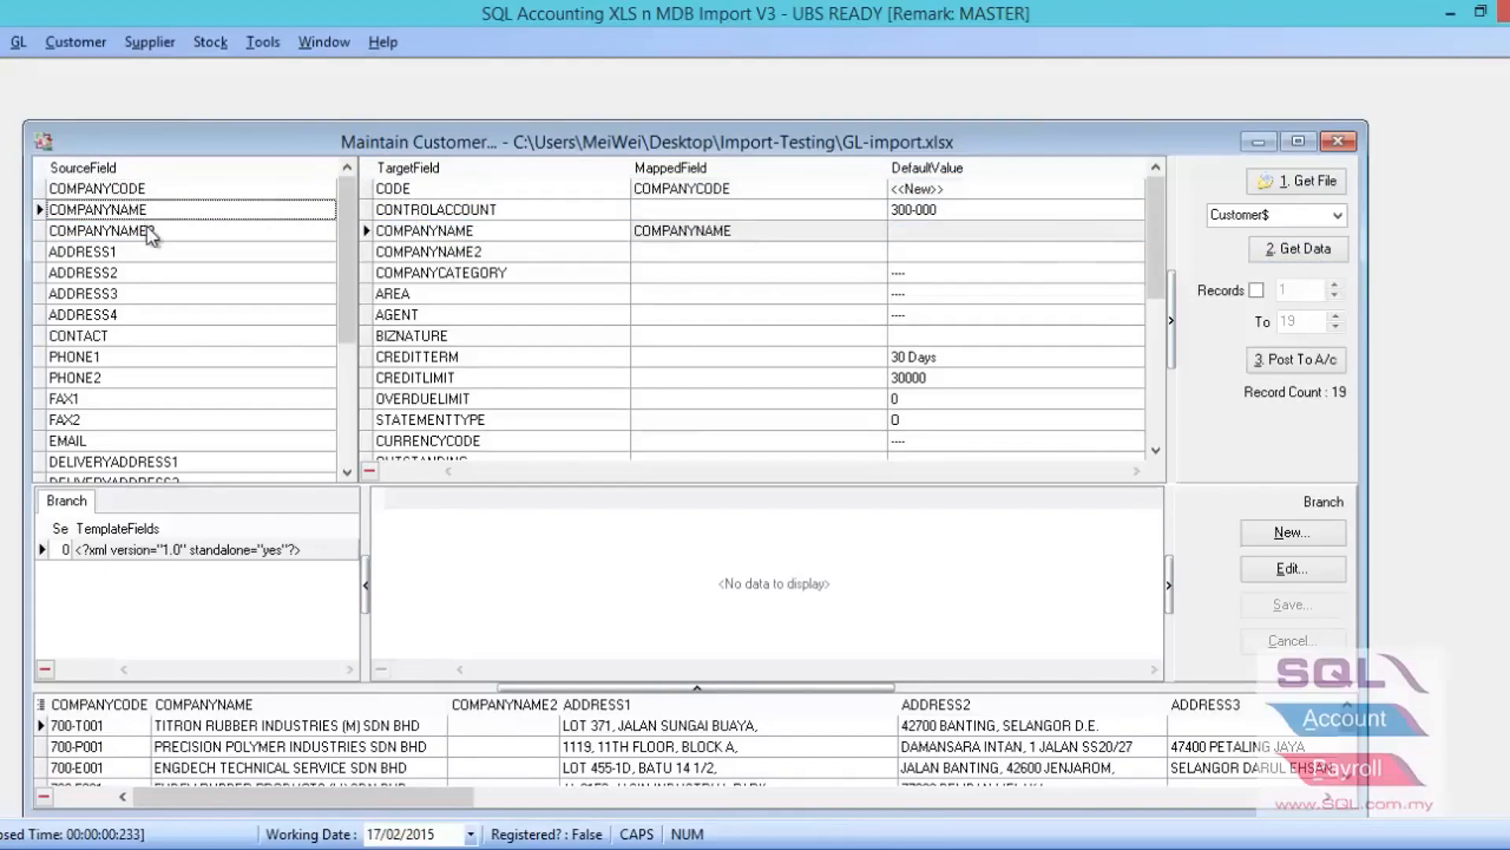
{"action": "left_click_drag", "start_coordinate": [151, 234], "coordinate": [423, 270]}
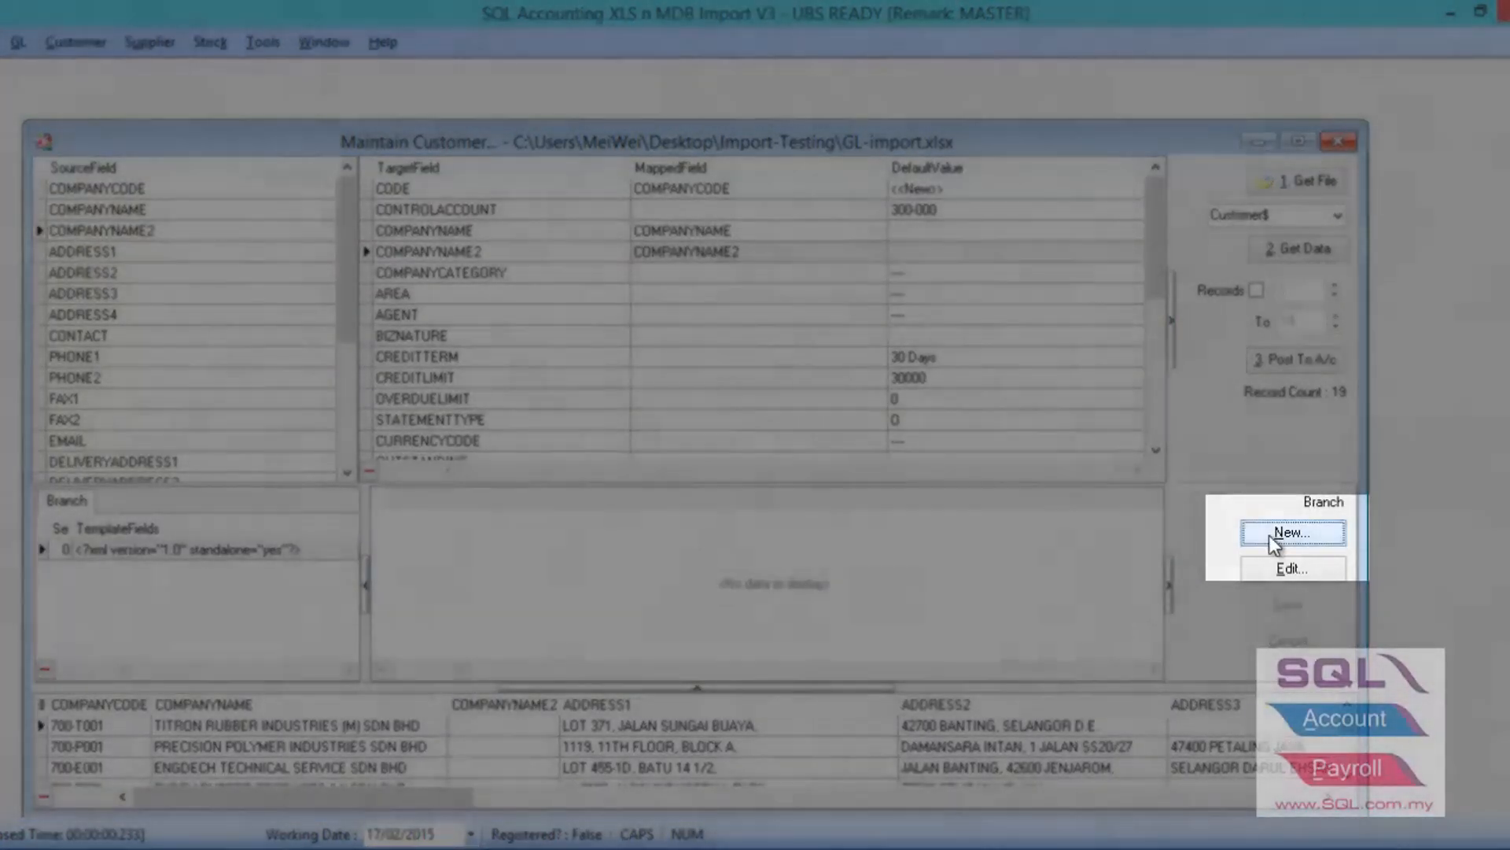
- Add a new BILLING branch template and map source fields ADDRESS1 to ADDRESS4 to its matching address fields
{"action": "left_click", "coordinate": [1273, 534]}
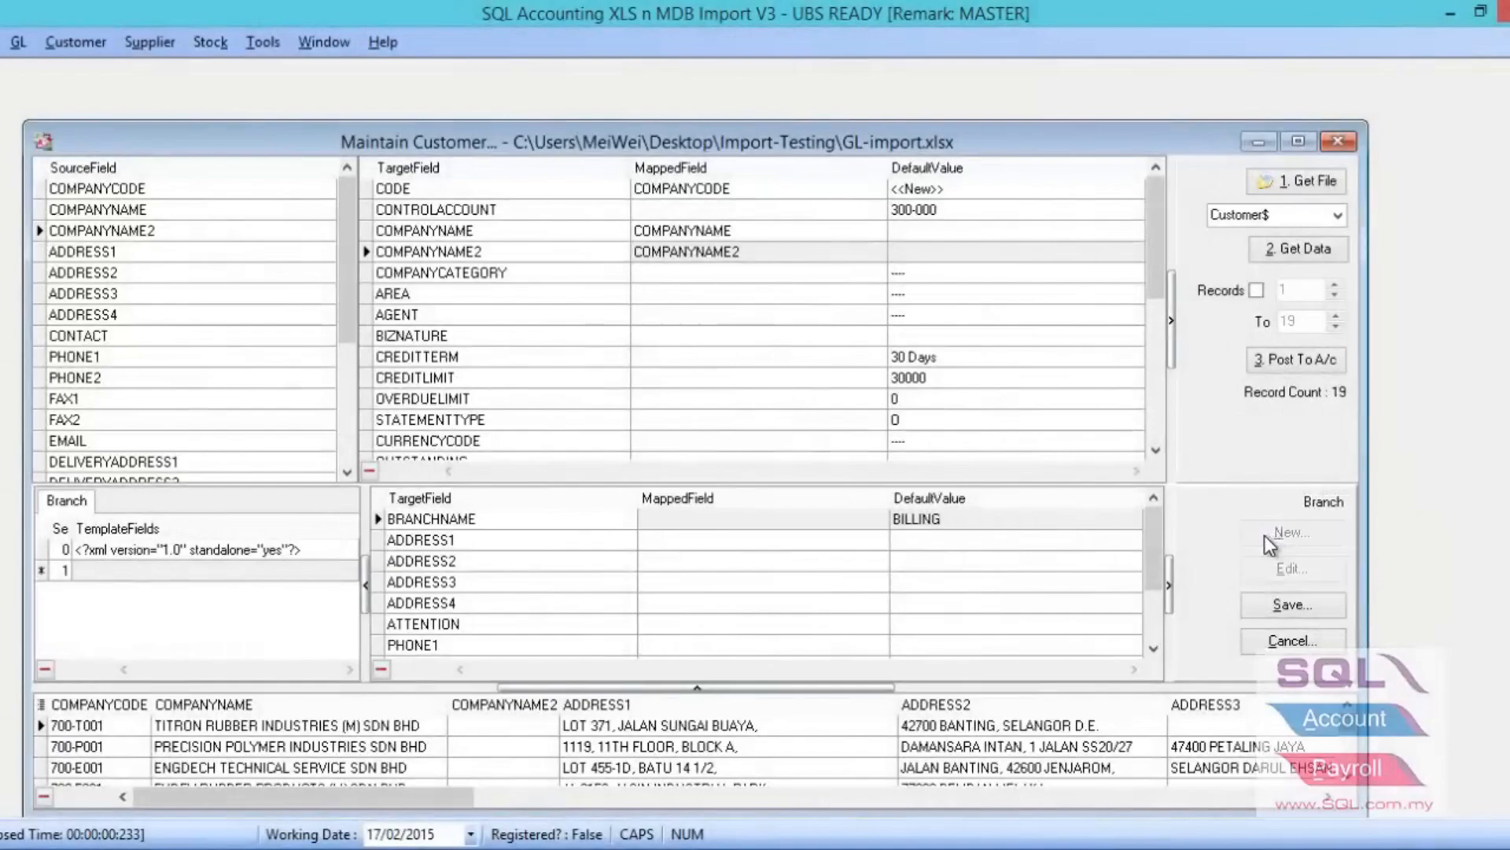
{"action": "left_click_drag", "start_coordinate": [168, 252], "coordinate": [676, 541]}
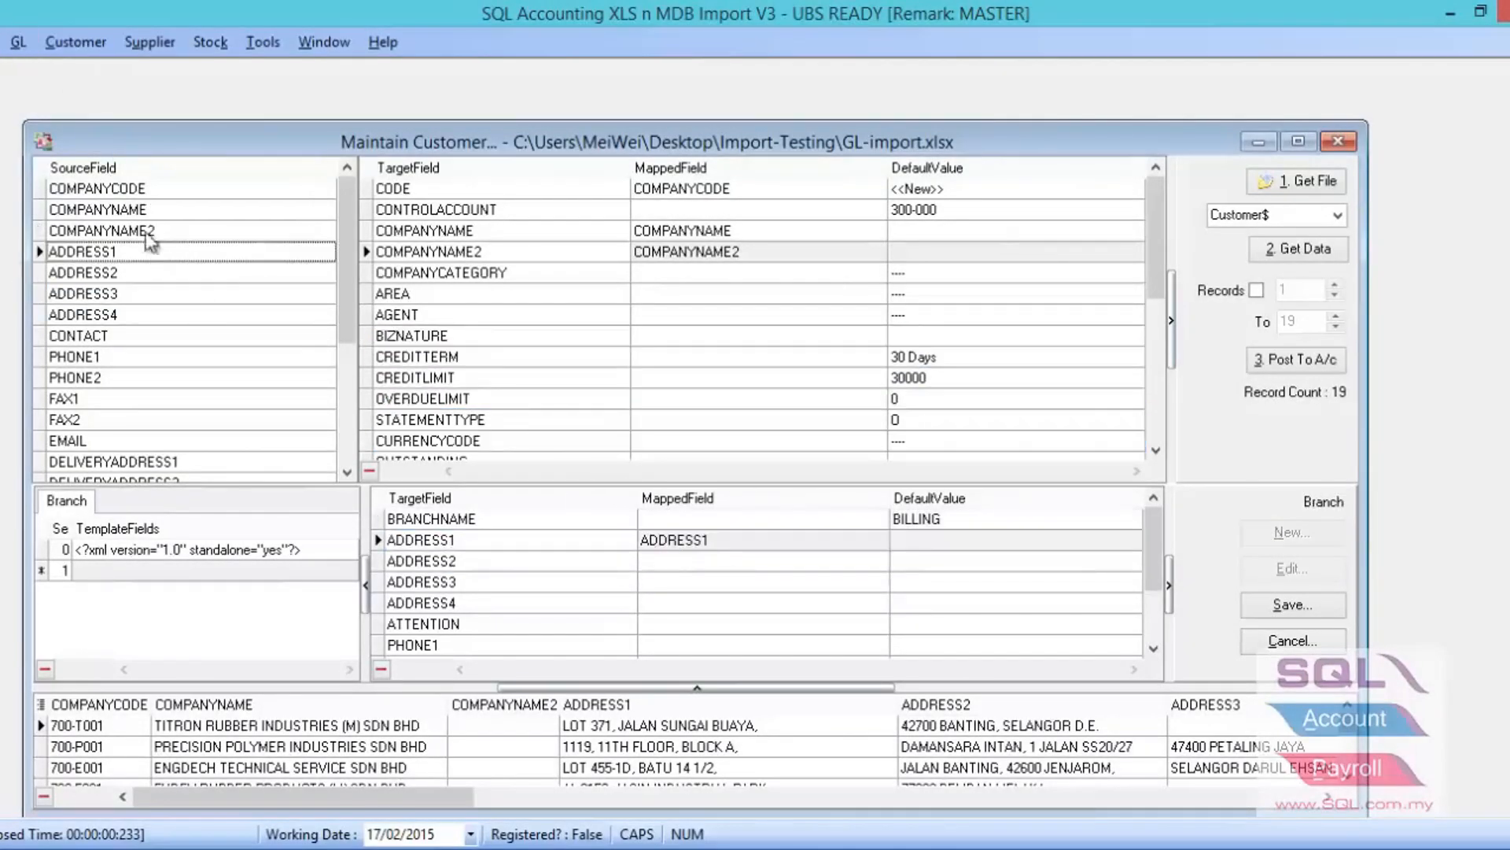
{"action": "left_click_drag", "start_coordinate": [139, 275], "coordinate": [483, 561]}
{"action": "left_click_drag", "start_coordinate": [96, 294], "coordinate": [513, 583]}
{"action": "left_click_drag", "start_coordinate": [110, 315], "coordinate": [501, 604]}
- Map CONTACT to the branch's ATTENTION field, match PHONE1, PHONE2, FAX1, FAX2 and EMAIL to their namesakes, and save the branch
{"action": "left_click_drag", "start_coordinate": [95, 334], "coordinate": [466, 542]}
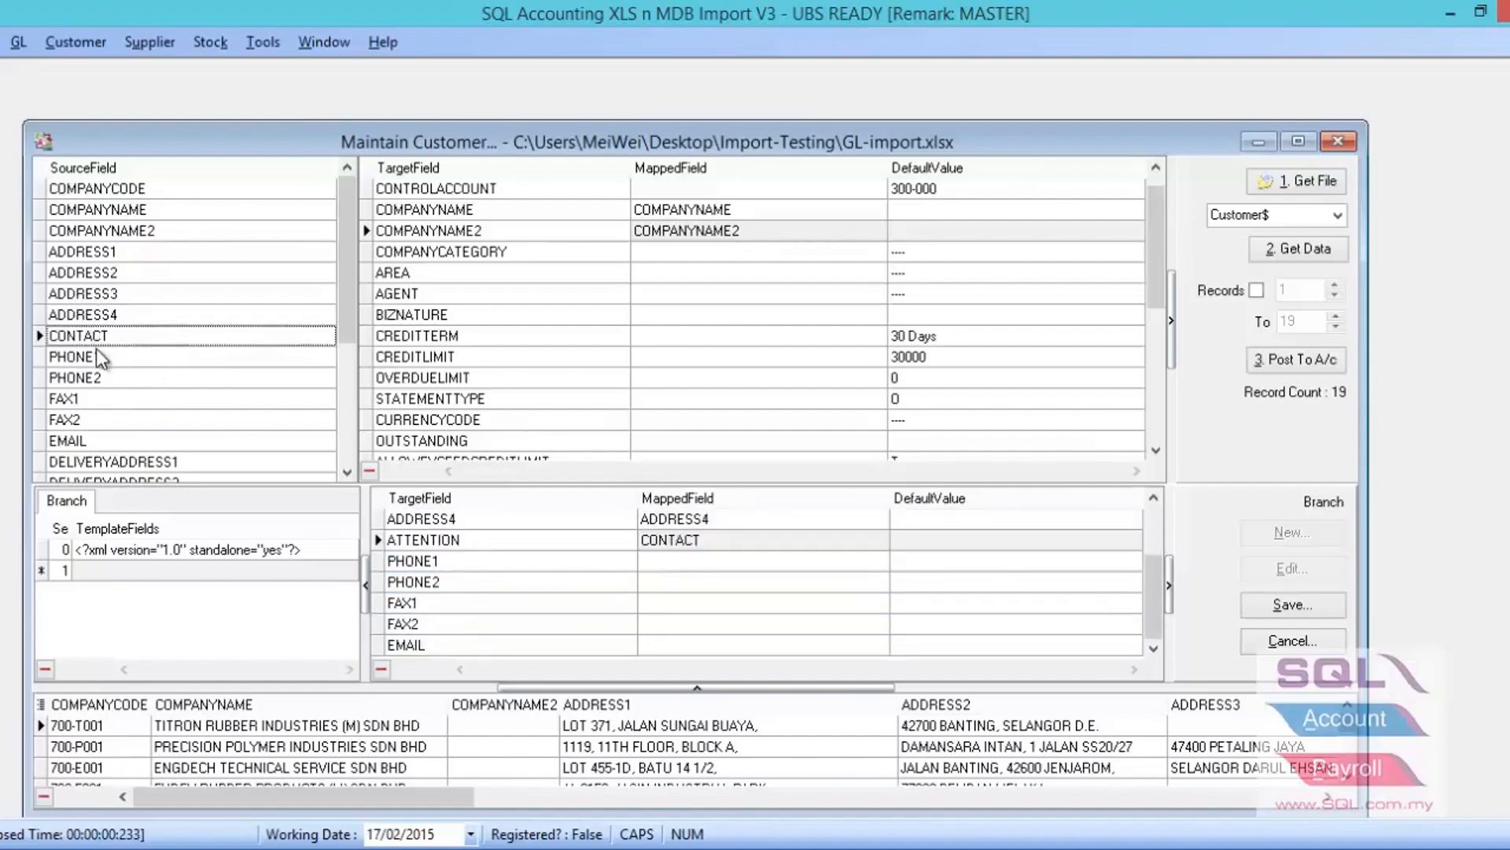
{"action": "left_click_drag", "start_coordinate": [99, 355], "coordinate": [472, 564]}
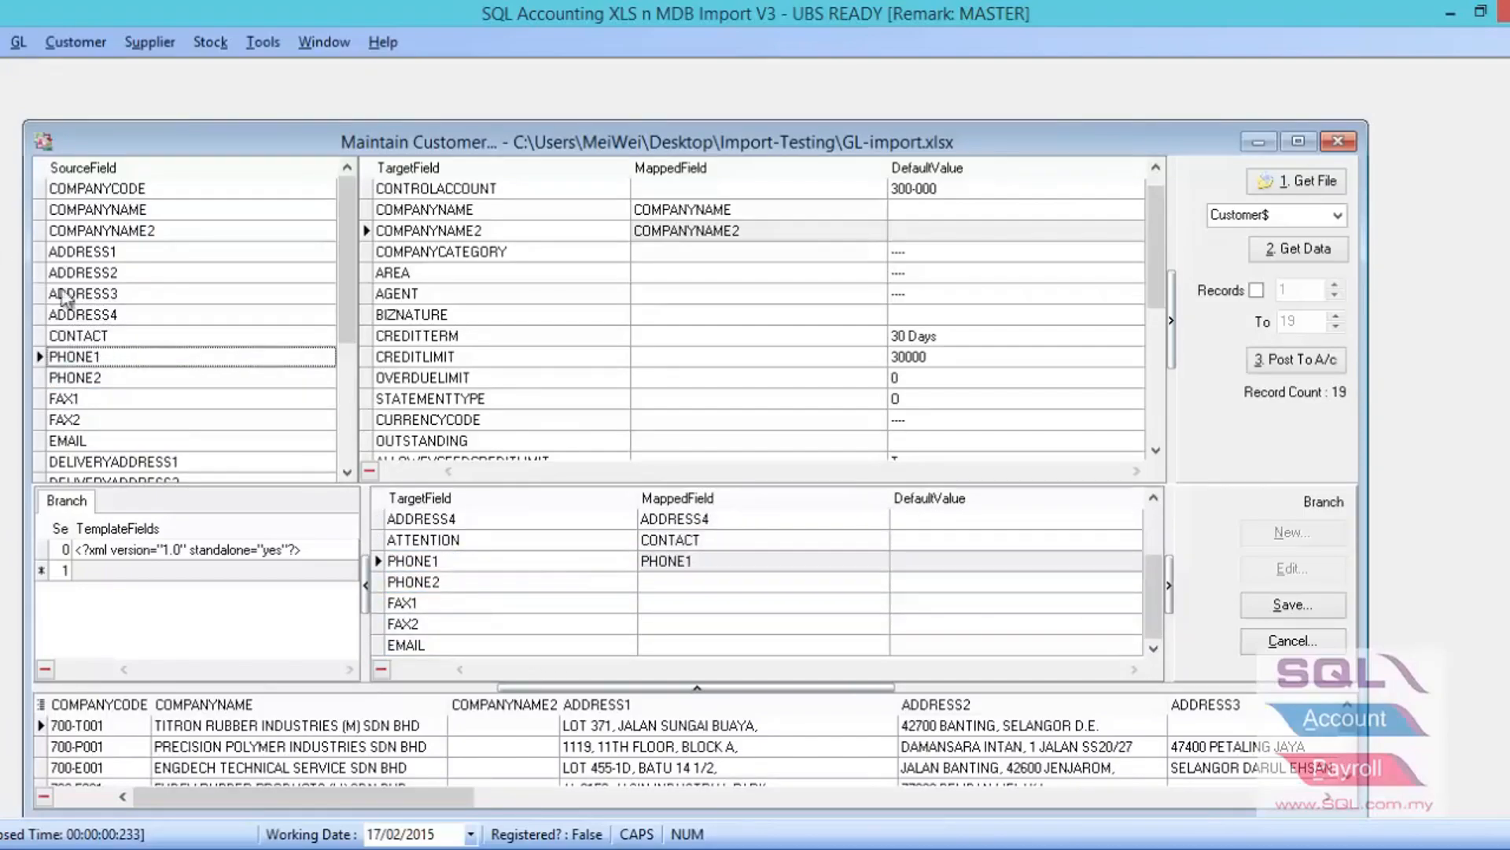
{"action": "left_click_drag", "start_coordinate": [103, 377], "coordinate": [397, 582]}
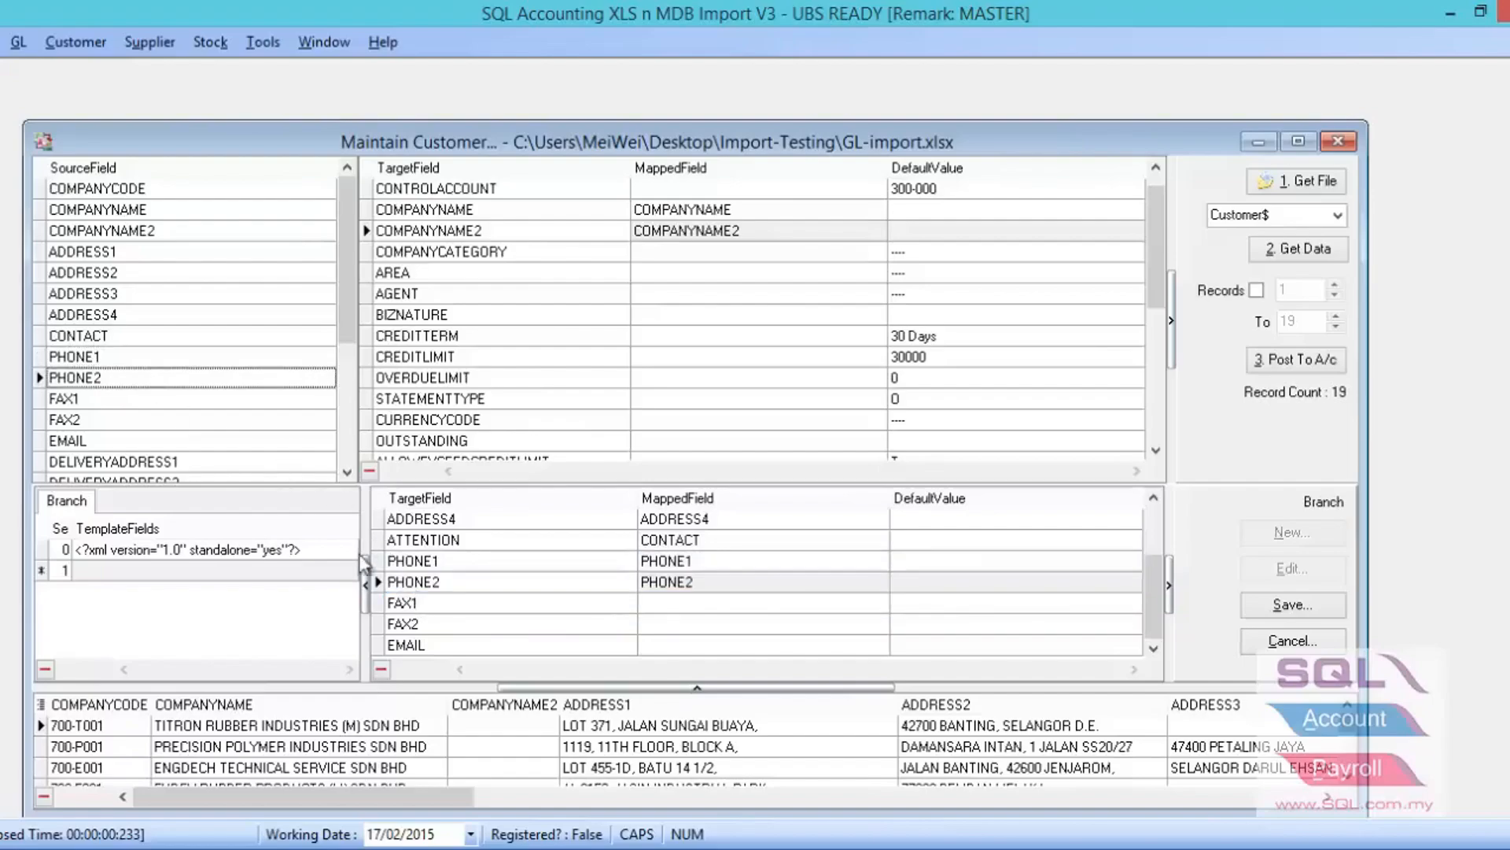
{"action": "left_click_drag", "start_coordinate": [189, 398], "coordinate": [432, 625]}
{"action": "left_click_drag", "start_coordinate": [89, 419], "coordinate": [405, 645]}
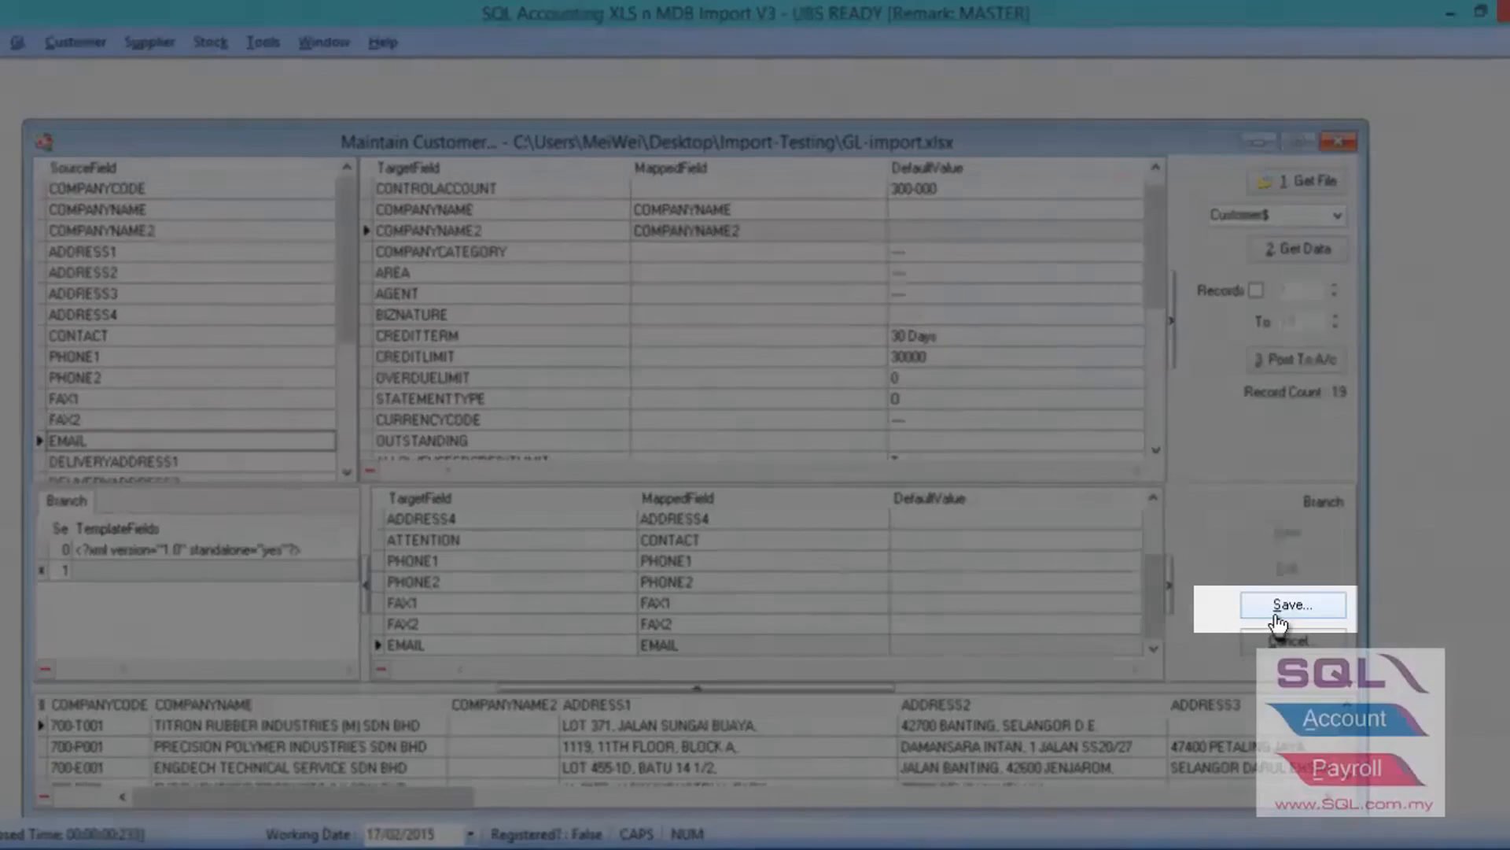
{"action": "left_click", "coordinate": [1276, 617]}
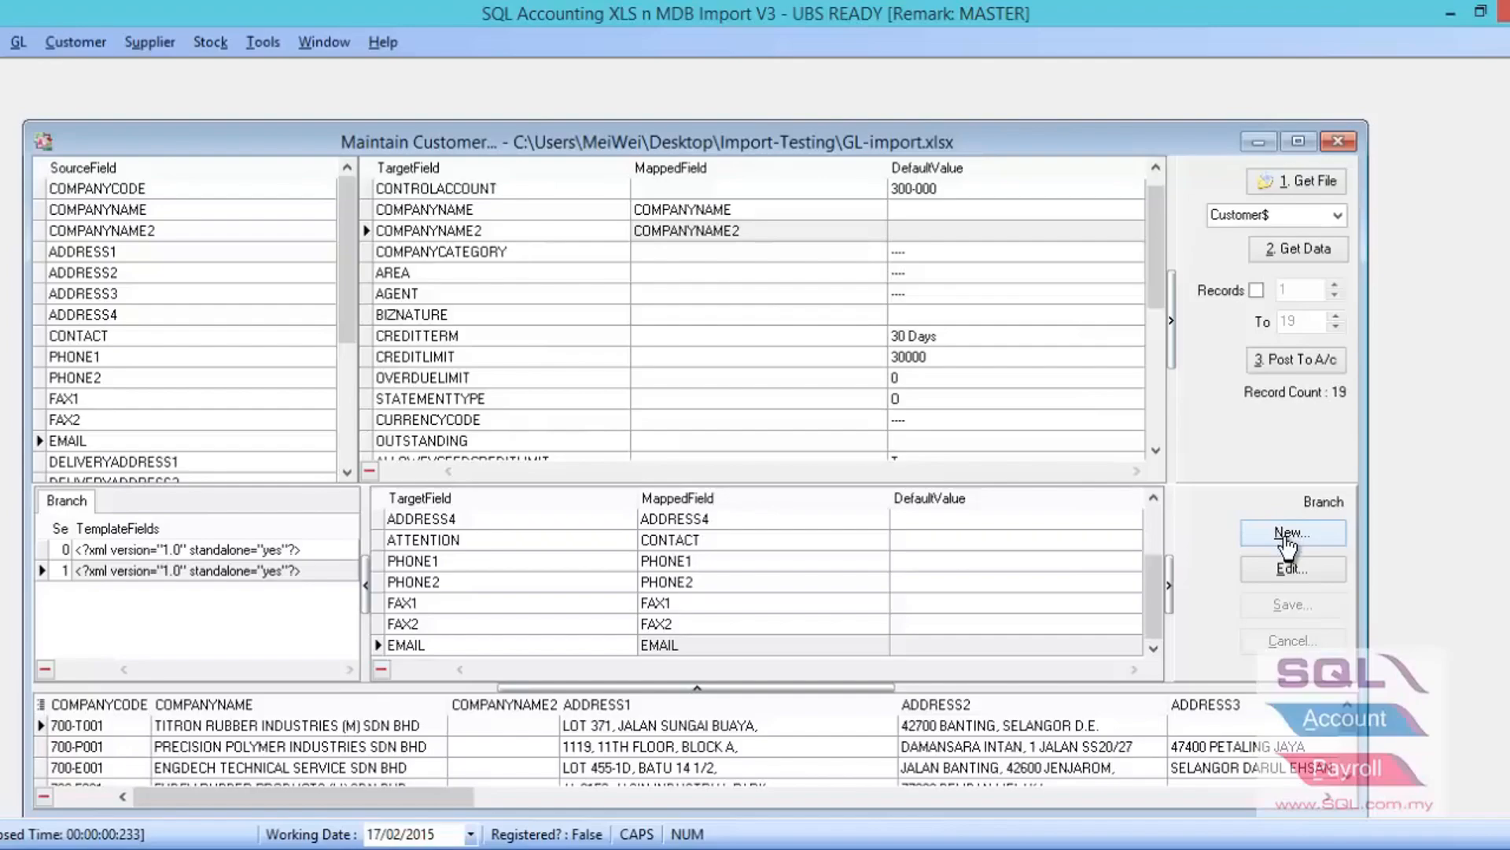
- Add another branch template and map DELIVERYADDRESS1 to DELIVERYADDRESS4 to its ADDRESS1 to ADDRESS4 fields in order
{"action": "left_click", "coordinate": [1287, 537]}
{"action": "left_click", "coordinate": [979, 519]}
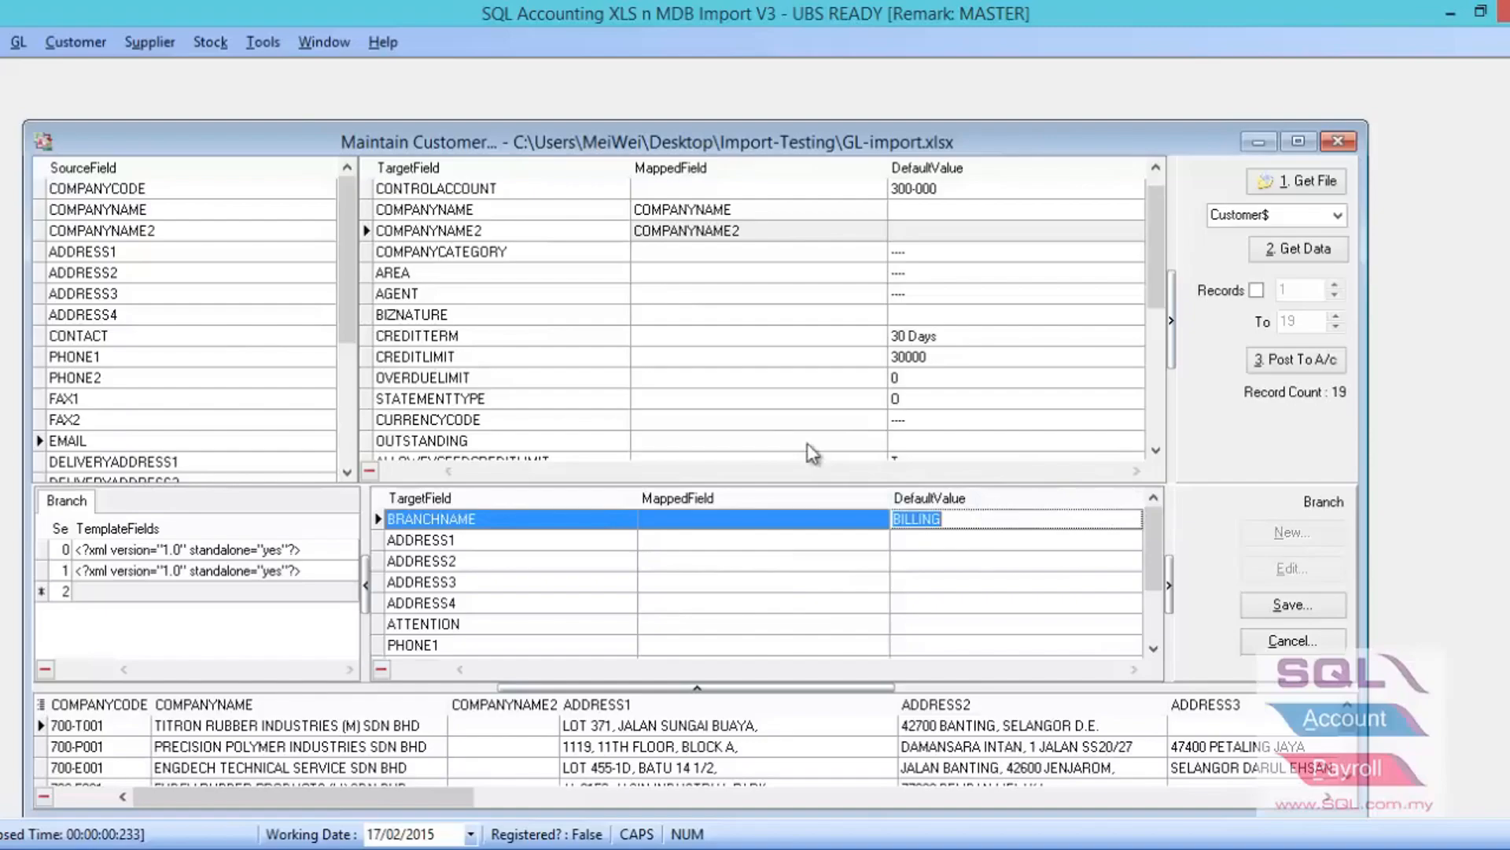
{"action": "left_click", "coordinate": [140, 464]}
{"action": "left_click_drag", "start_coordinate": [140, 464], "coordinate": [391, 541]}
{"action": "left_click_drag", "start_coordinate": [98, 439], "coordinate": [390, 574]}
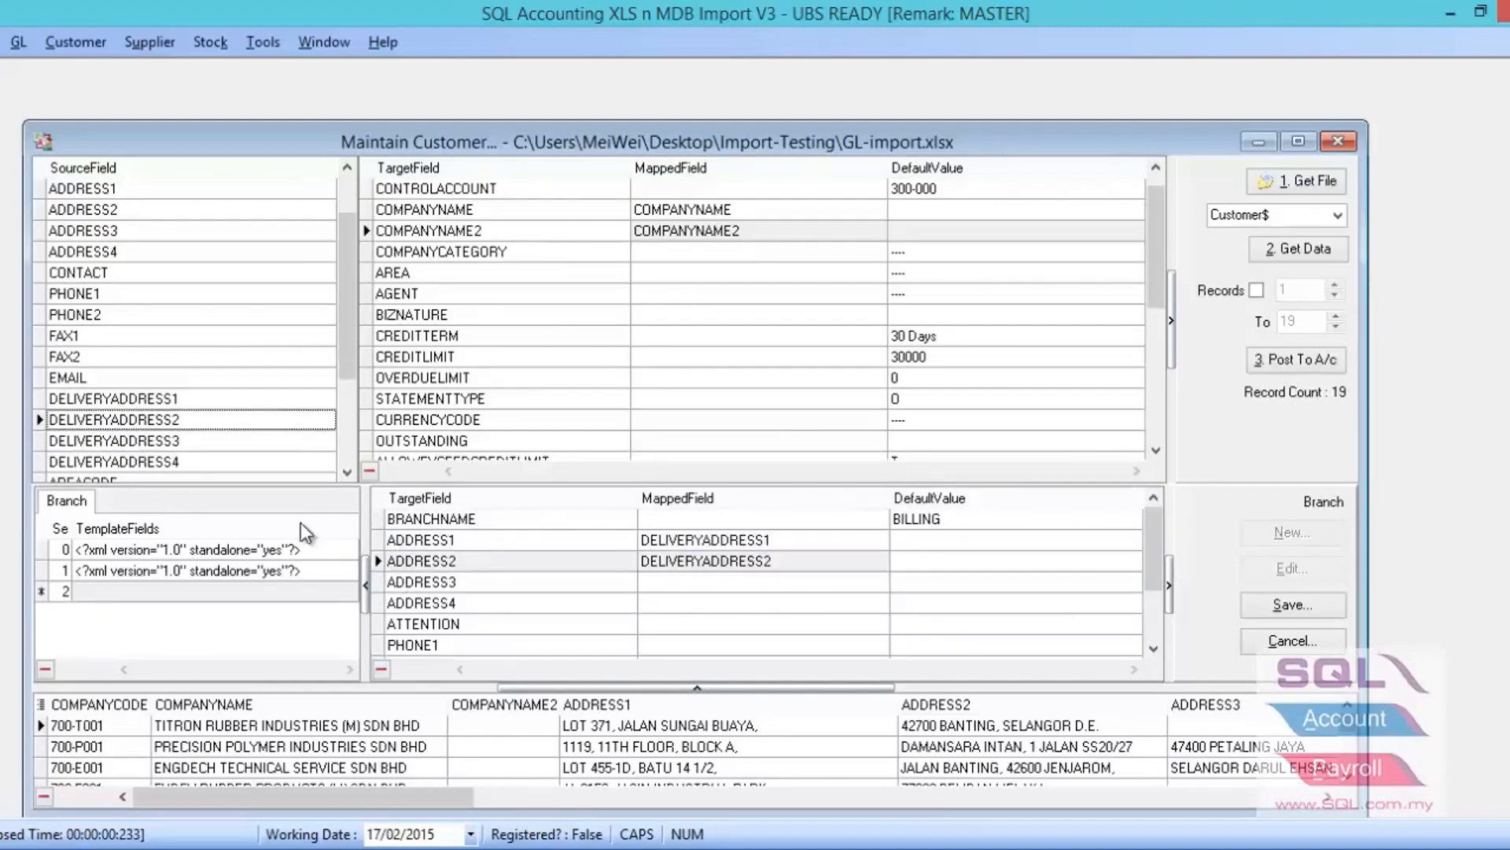
{"action": "left_click_drag", "start_coordinate": [135, 443], "coordinate": [425, 580]}
{"action": "left_click_drag", "start_coordinate": [173, 464], "coordinate": [464, 607]}
- Set the new branch's BRANCHNAME default value to DELIVERY and save the branch template
{"action": "left_click", "coordinate": [941, 518]}
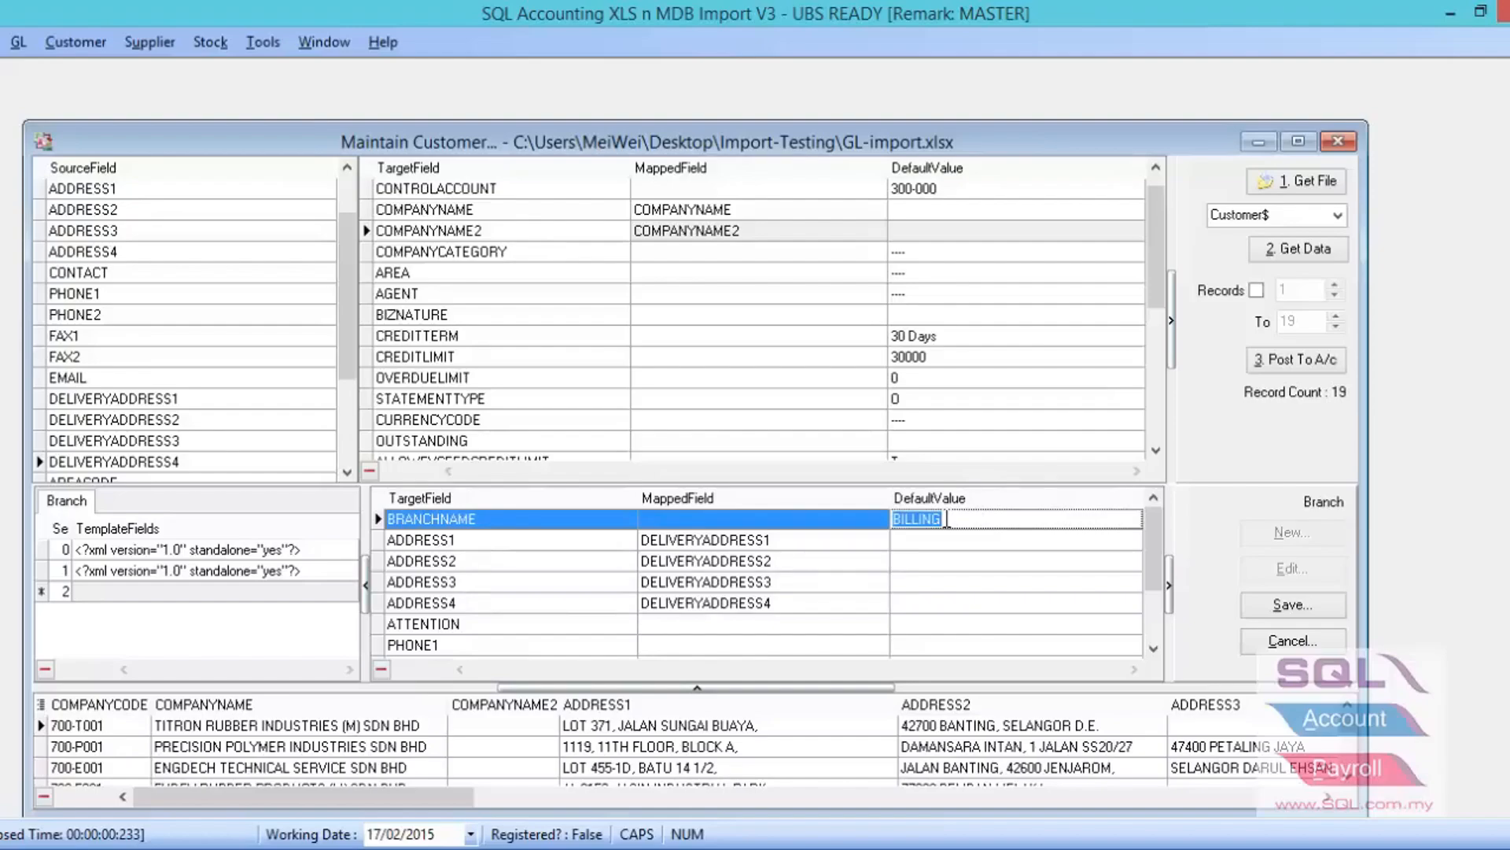
{"action": "key", "text": "Caps_Lock"}
{"action": "type", "text": "d"}
{"action": "key", "text": "BackSpace"}
{"action": "key", "text": "Caps_Lock"}
{"action": "type", "text": "DELIVERY"}
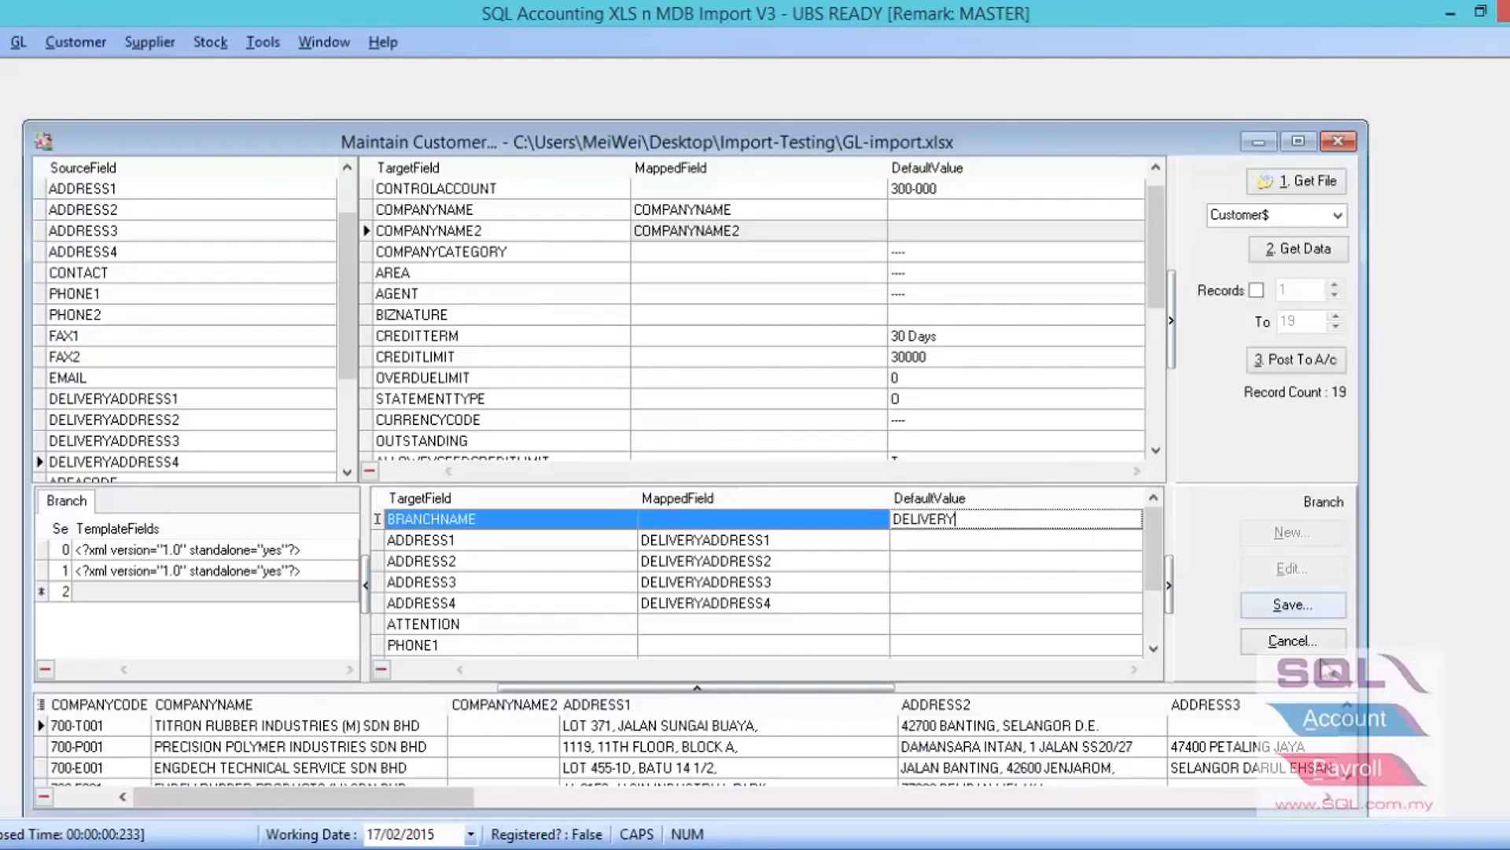
{"action": "left_click", "coordinate": [1286, 605]}
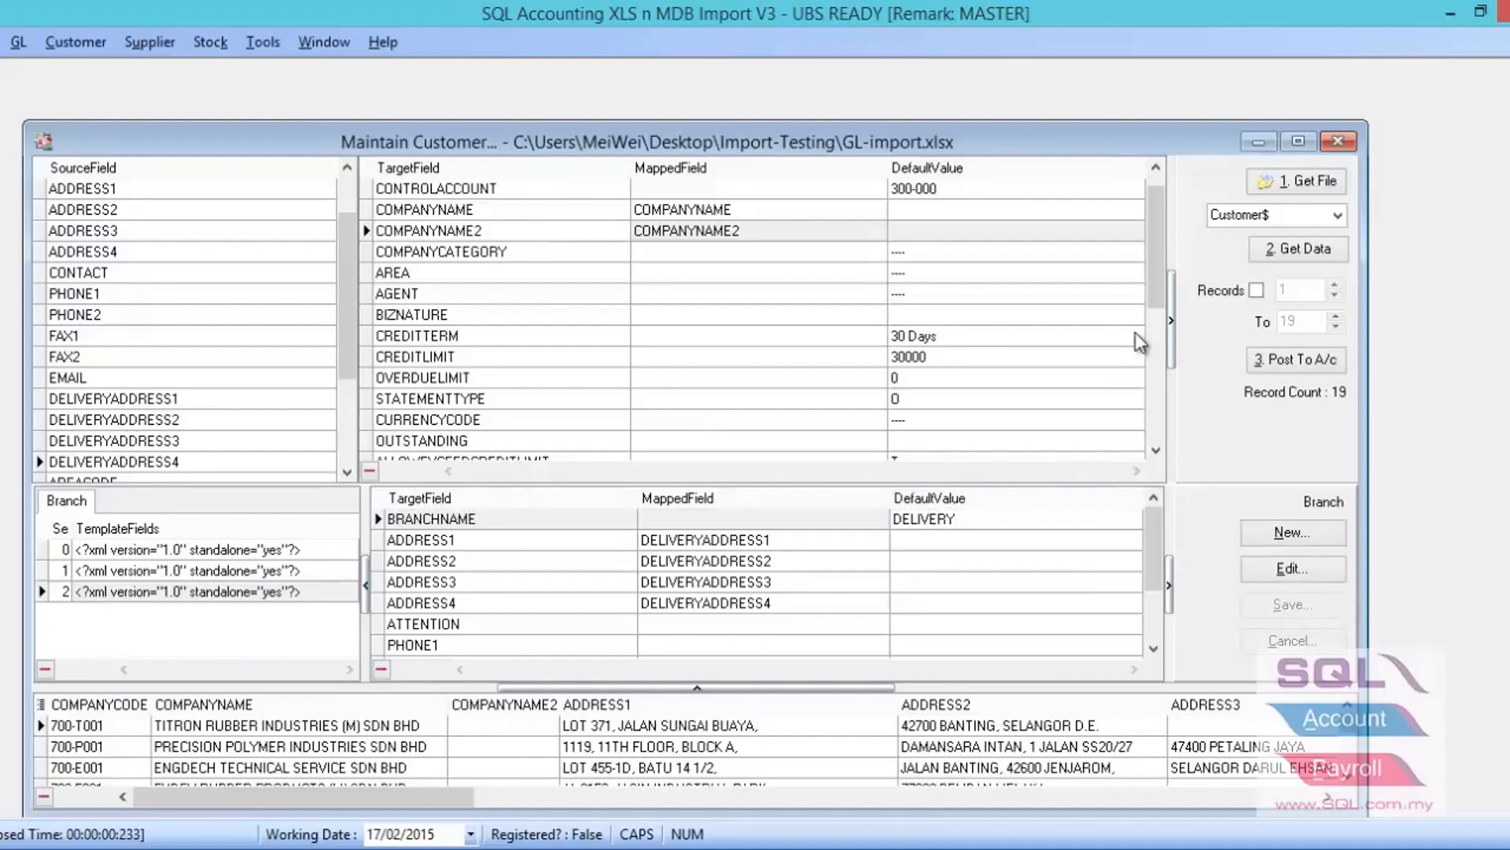
- Try limiting the import to records 2 to 10, and switch the record range off again
{"action": "left_click", "coordinate": [1271, 426]}
{"action": "left_click", "coordinate": [1256, 290]}
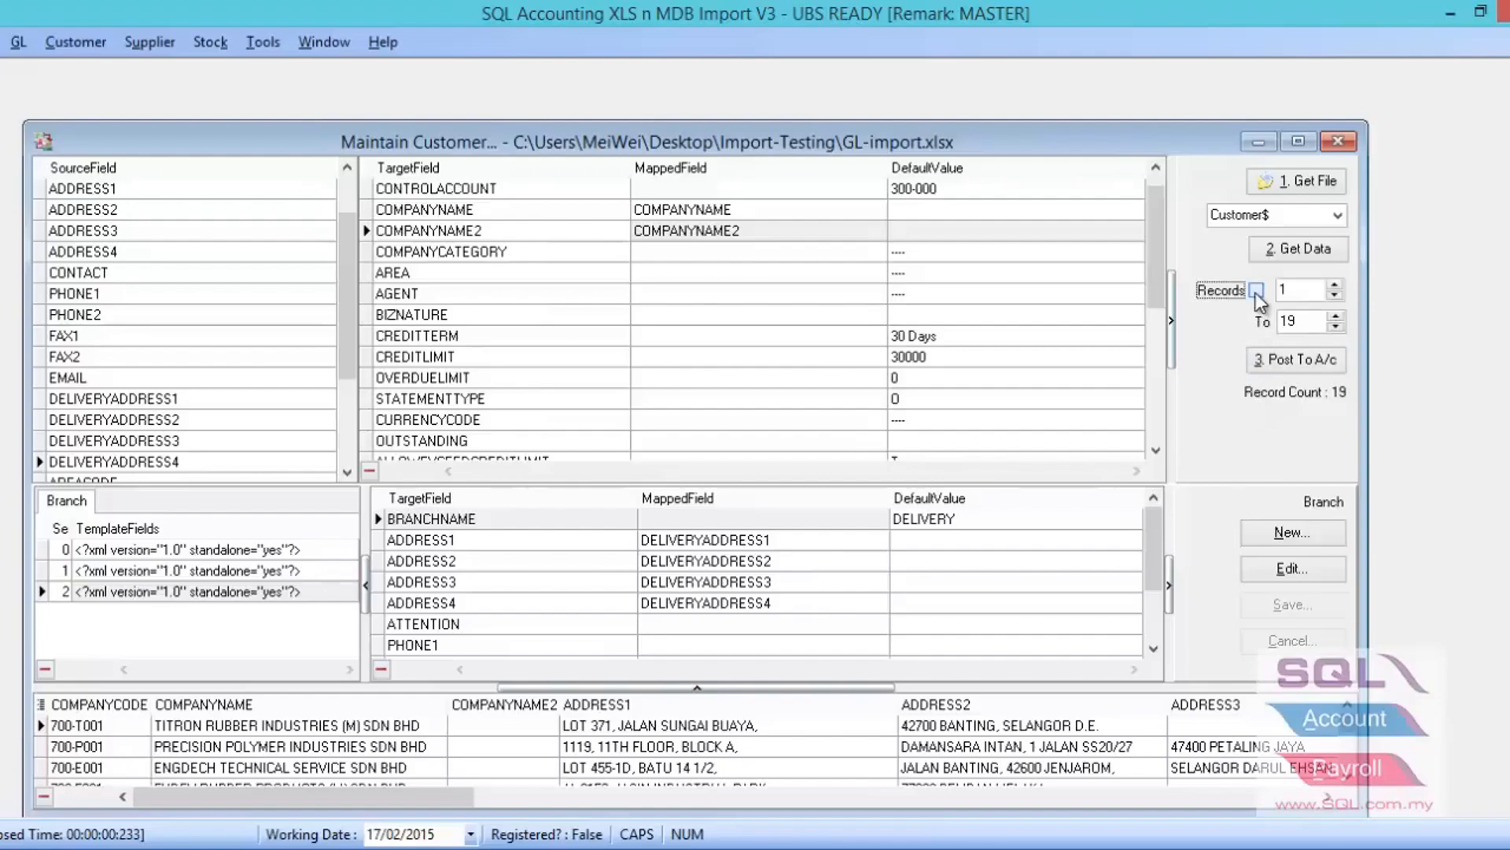
{"action": "left_click", "coordinate": [1294, 290]}
{"action": "key", "text": "BackSpace"}
{"action": "type", "text": "2"}
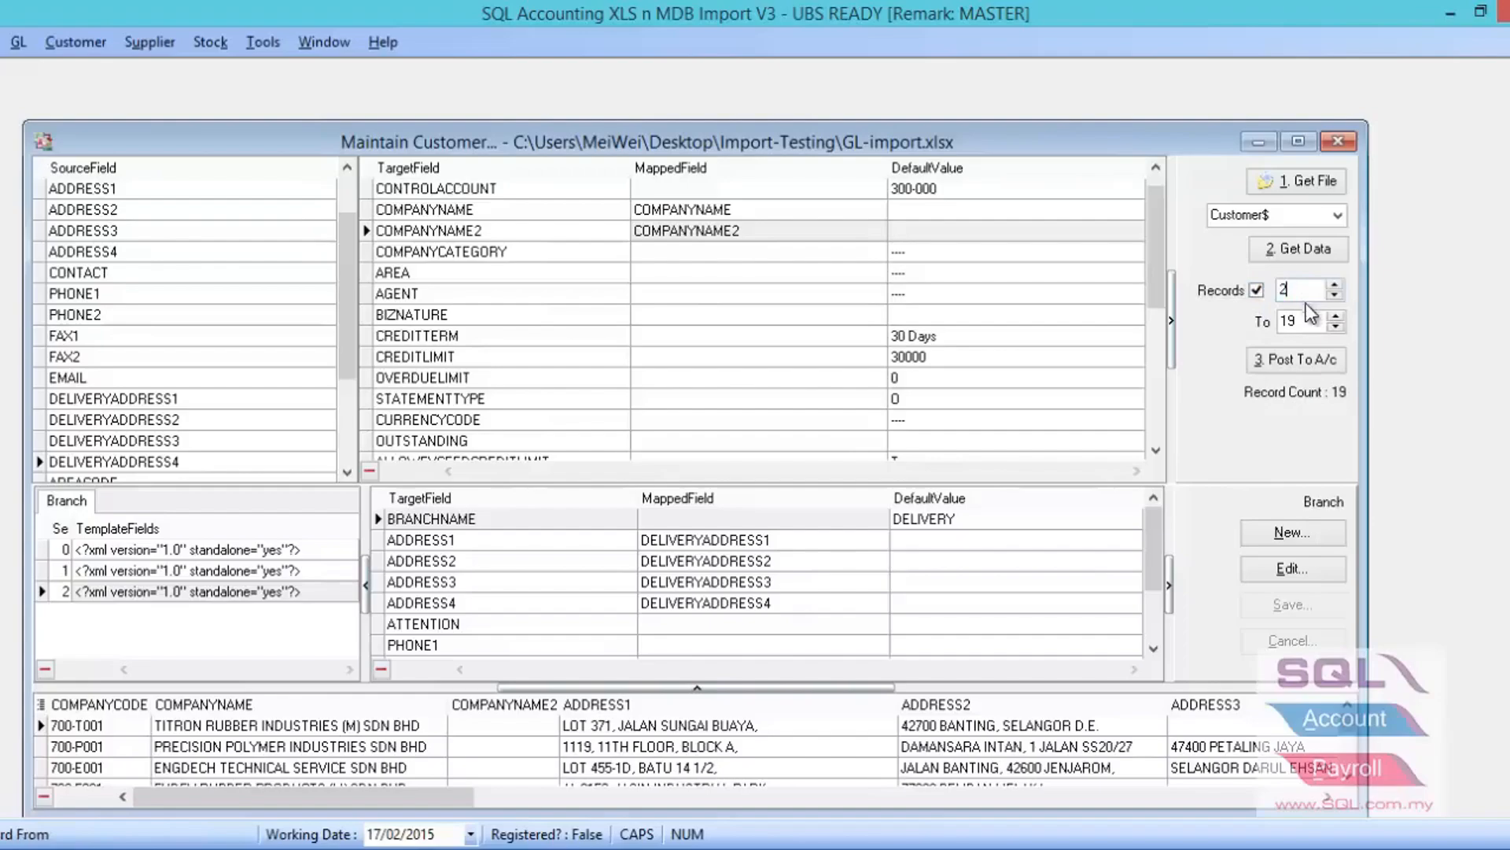
{"action": "key", "text": "Tab"}
{"action": "type", "text": "1"}
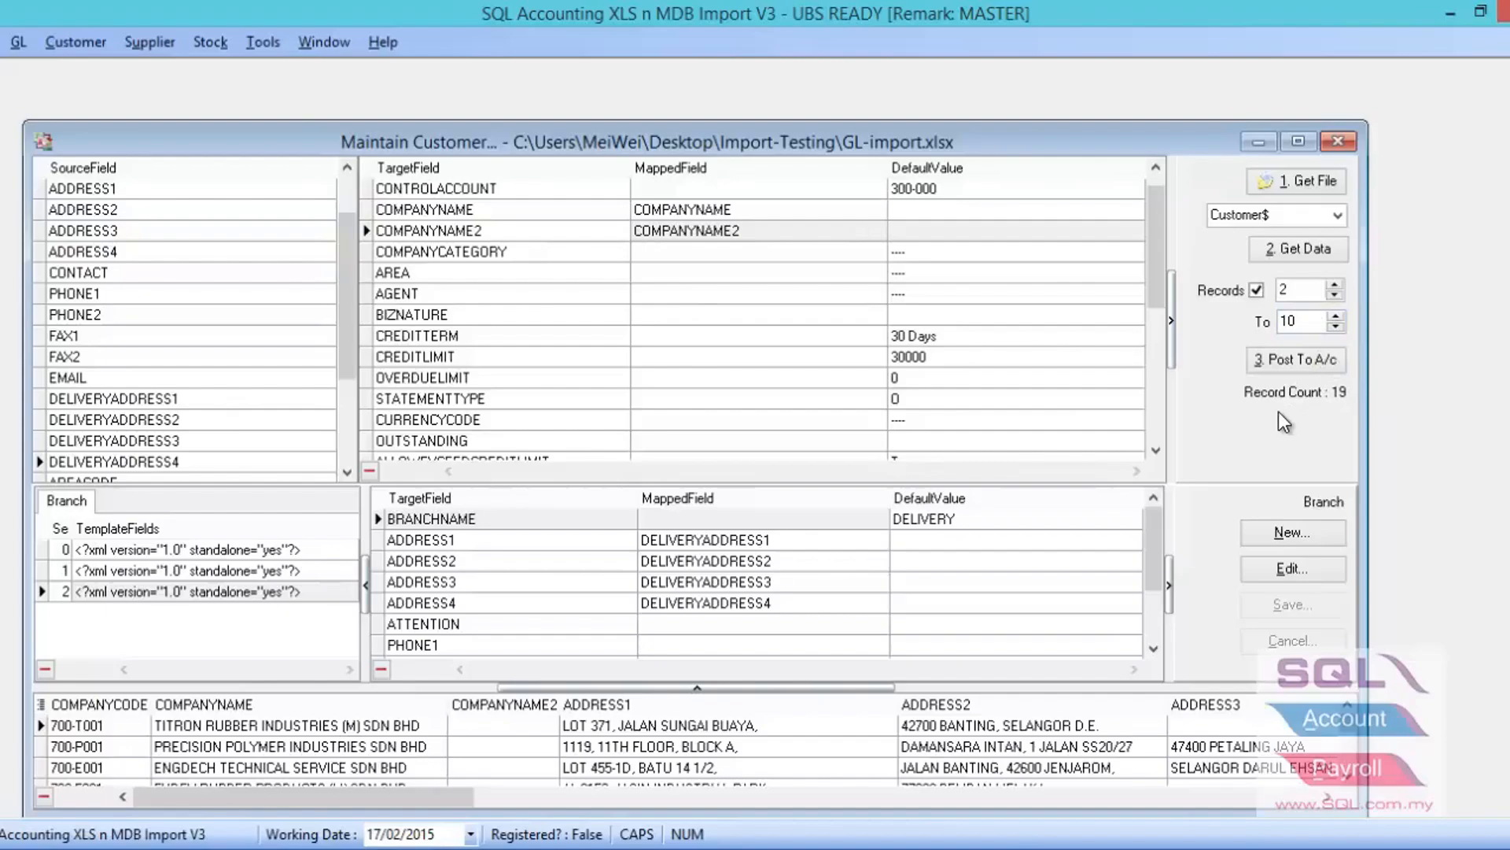
{"action": "left_click", "coordinate": [1258, 291]}
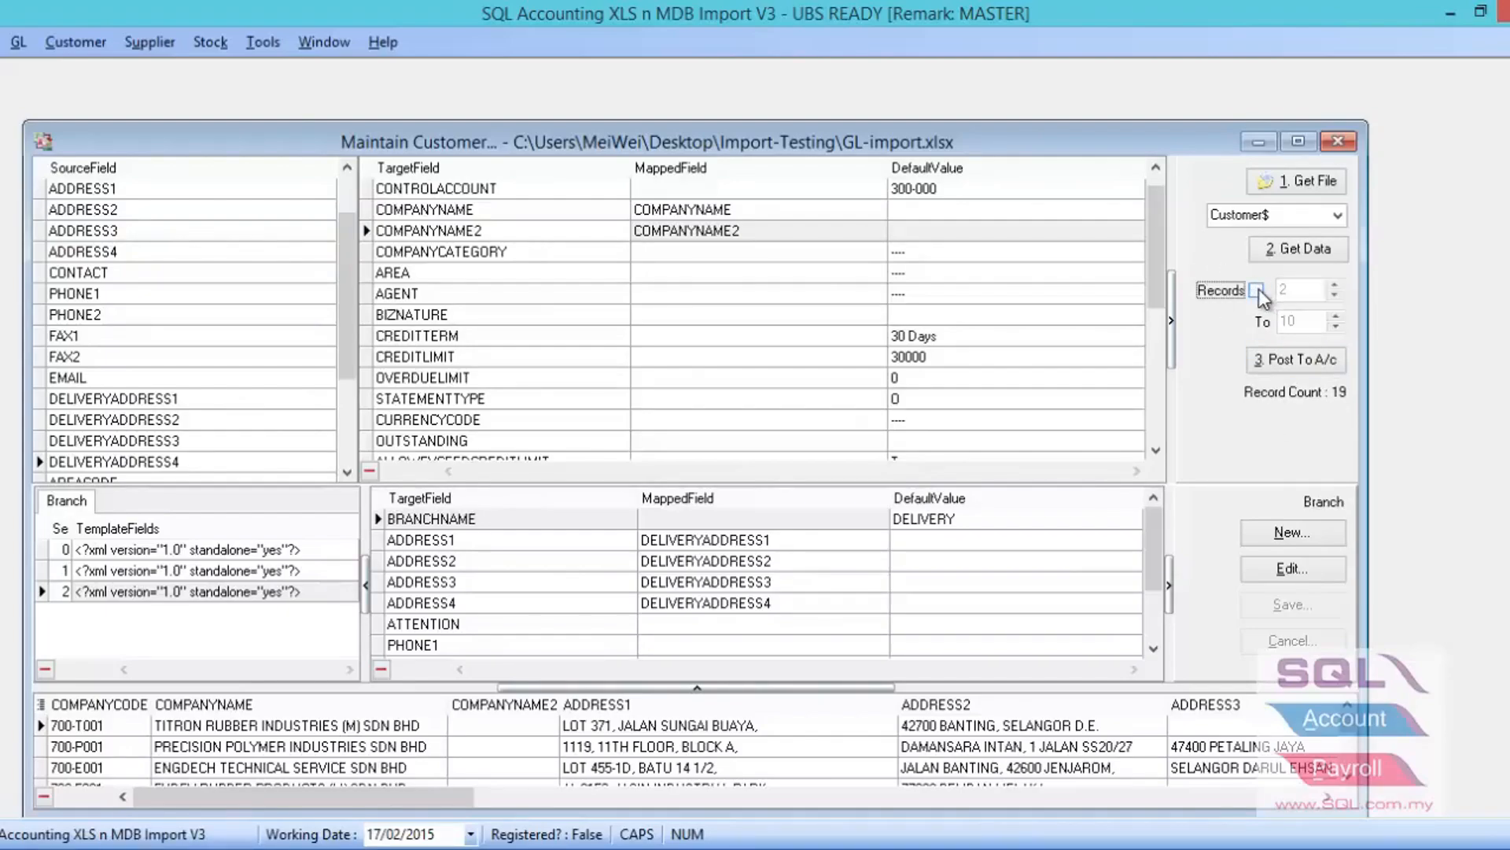
- Save the customer import mapping as a setting and post all the customer records to the accounts
{"action": "right_click", "coordinate": [1213, 427]}
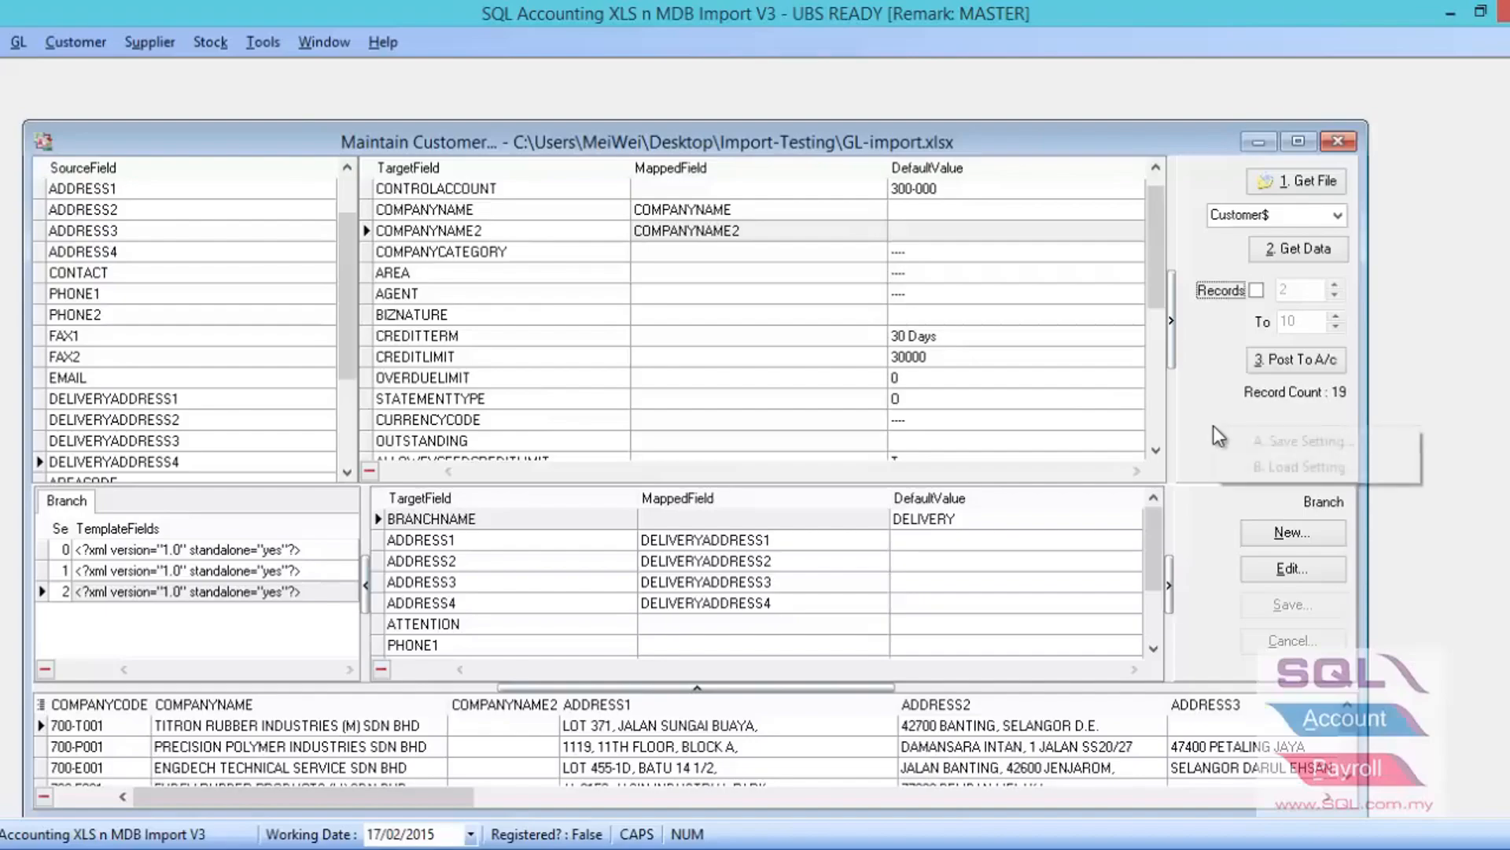
{"action": "left_click", "coordinate": [1255, 447]}
{"action": "left_click", "coordinate": [753, 494]}
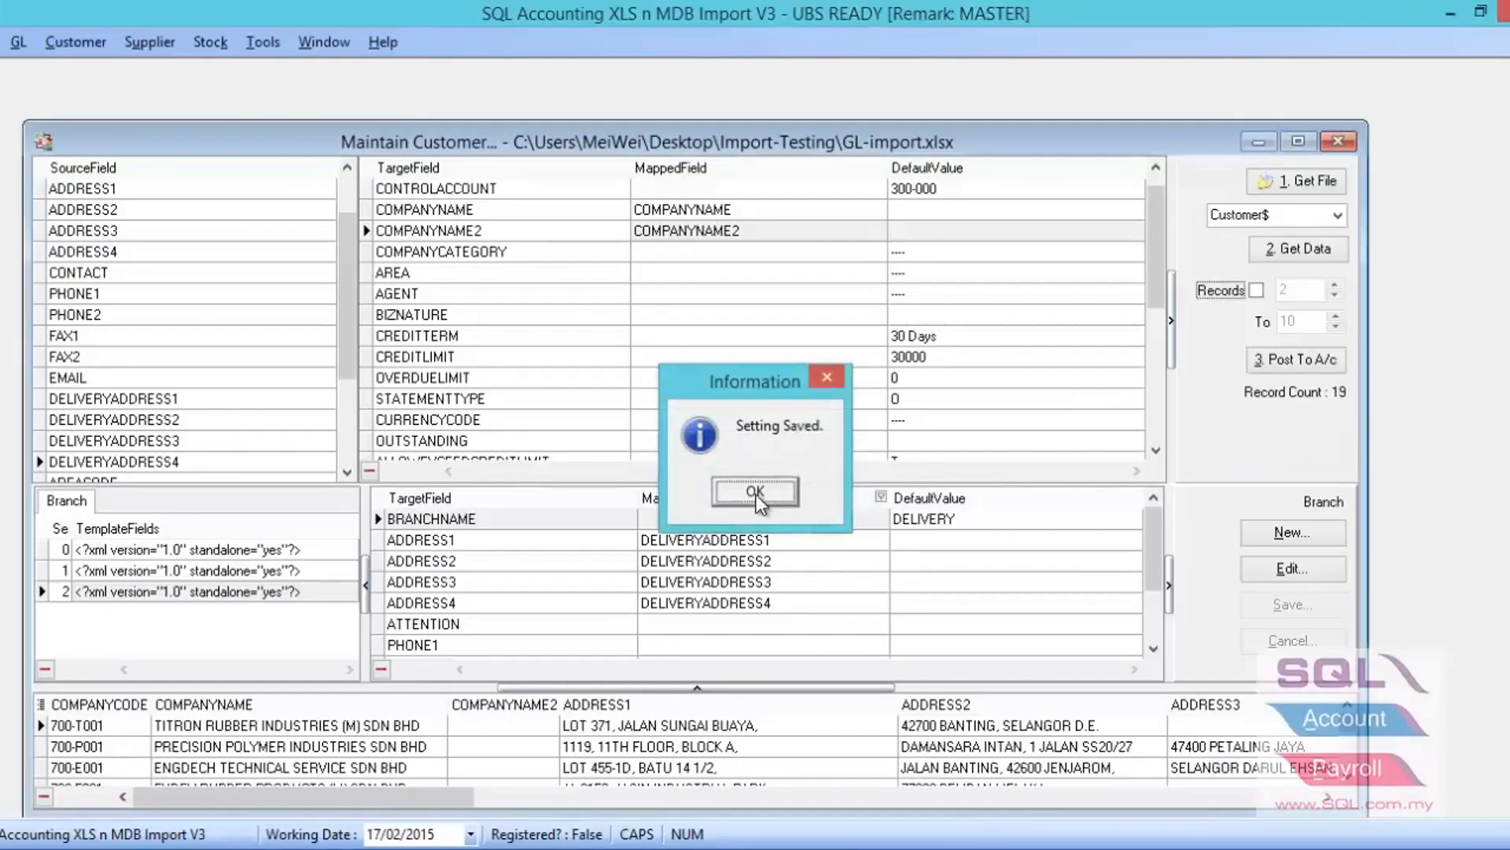
{"action": "right_click", "coordinate": [1193, 438]}
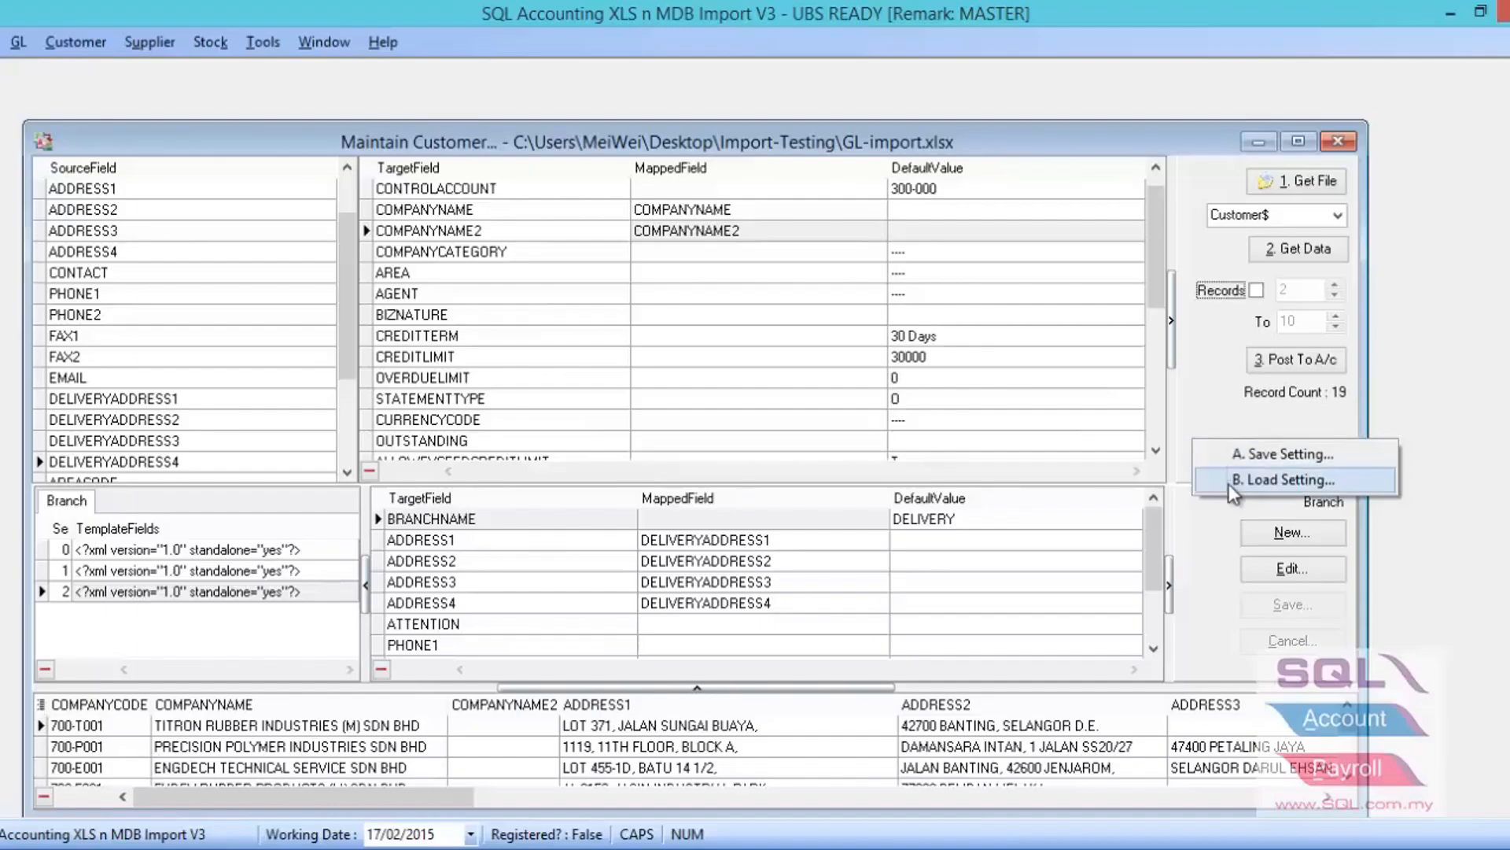
{"action": "left_click", "coordinate": [1192, 400]}
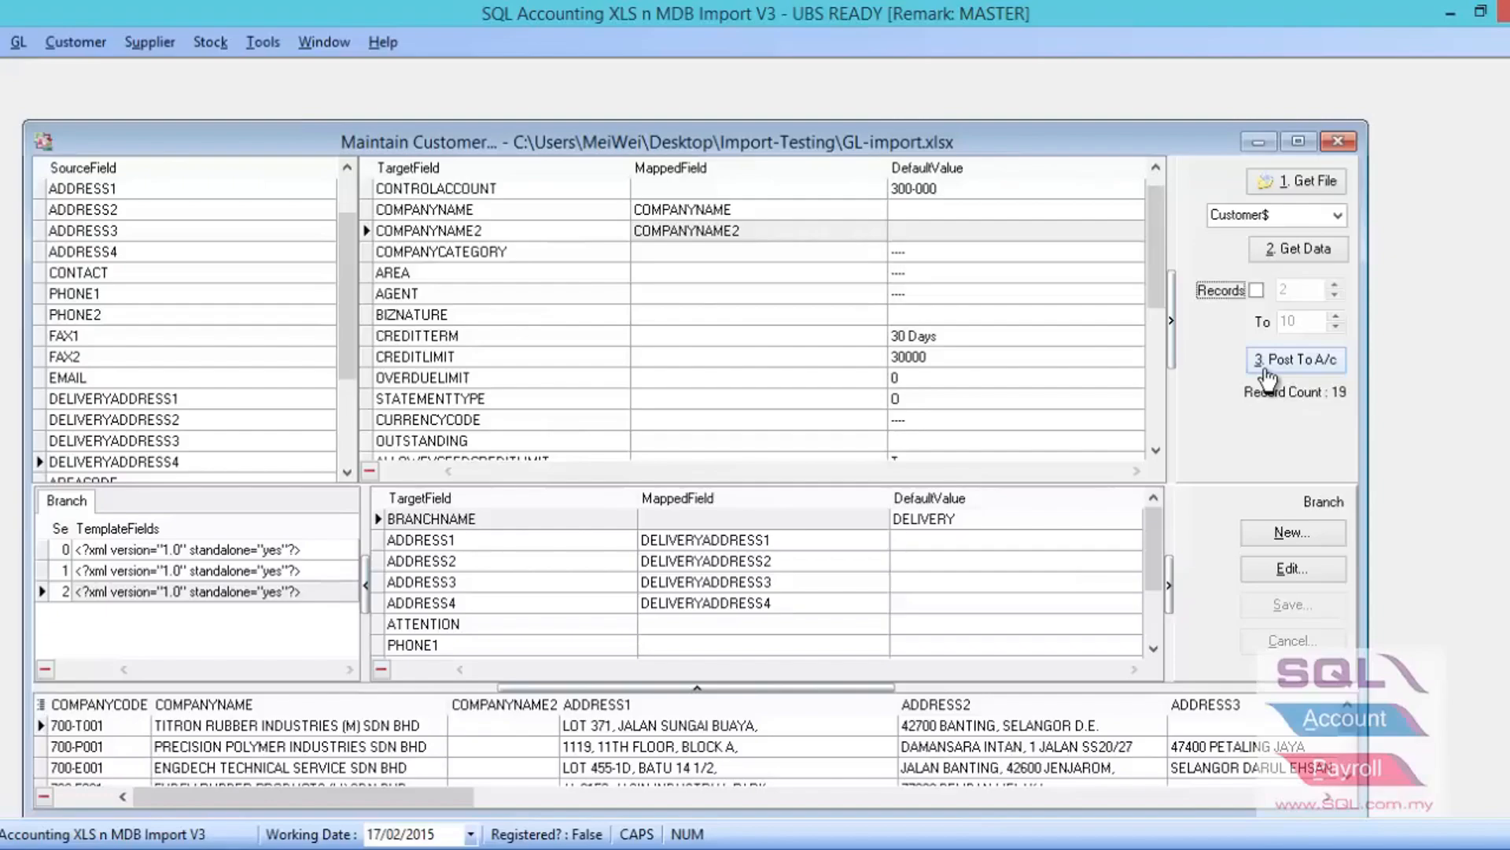
{"action": "left_click", "coordinate": [1268, 368]}
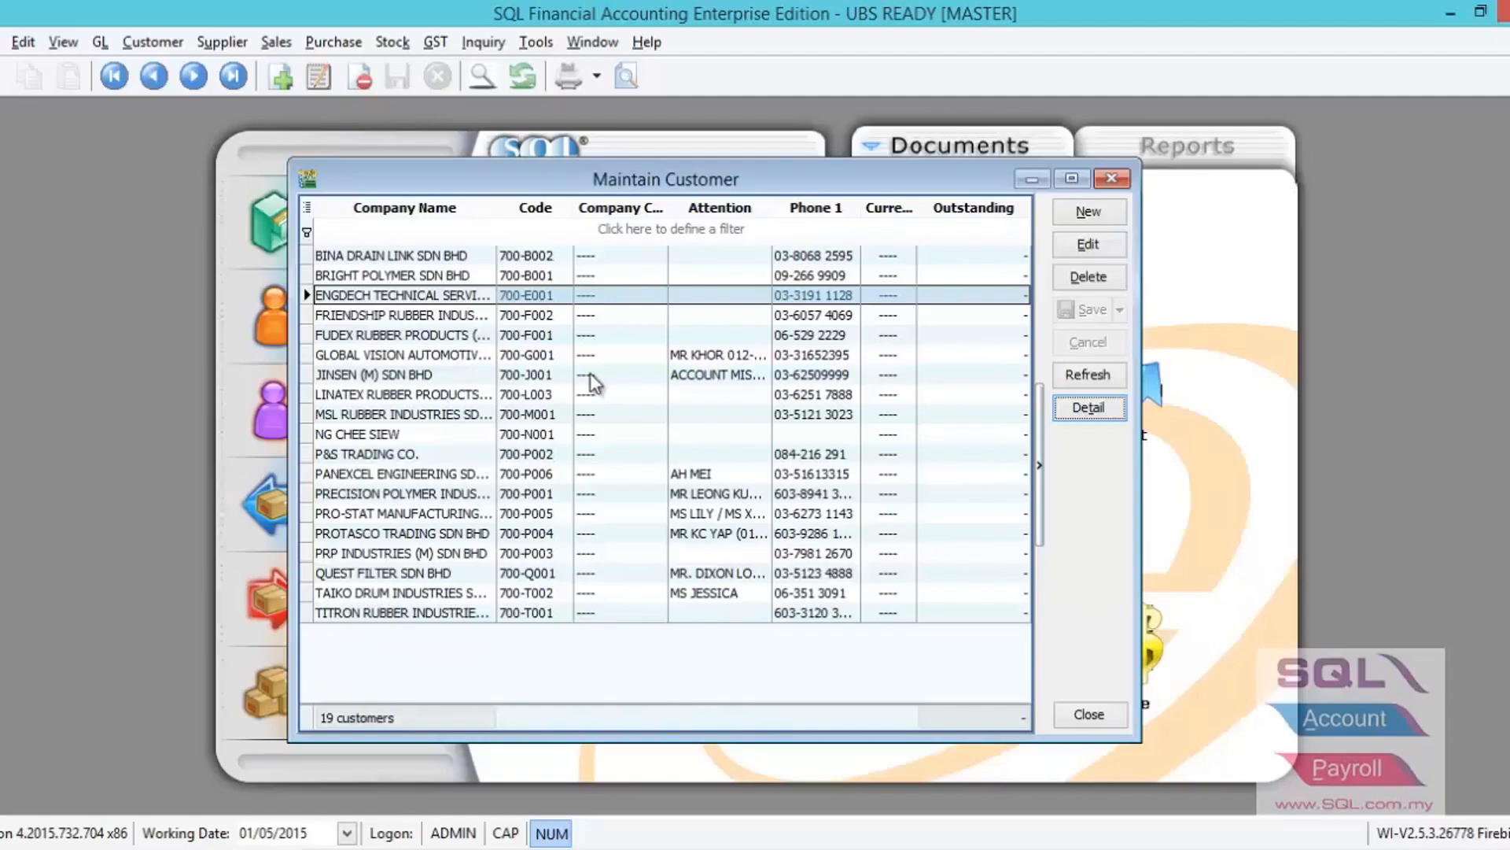
- In SQL Financial Accounting, open the customer ENGDECH TECHNICAL SERVICE SDN BHD and check its DELIVERY and BILLING branch details
{"action": "double_click", "coordinate": [452, 299]}
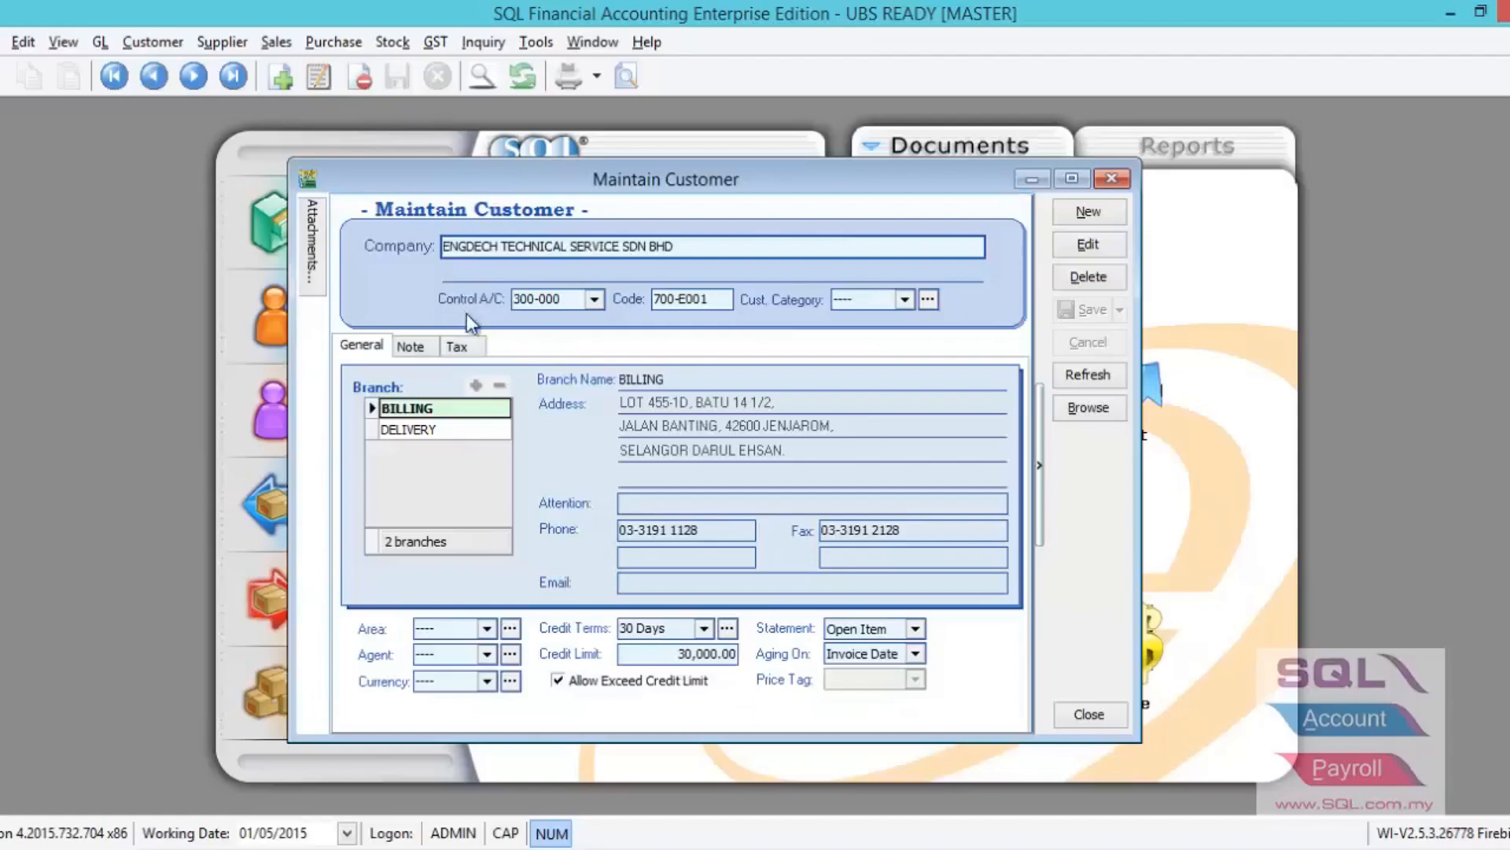
{"action": "left_click", "coordinate": [428, 428]}
{"action": "left_click", "coordinate": [423, 408]}
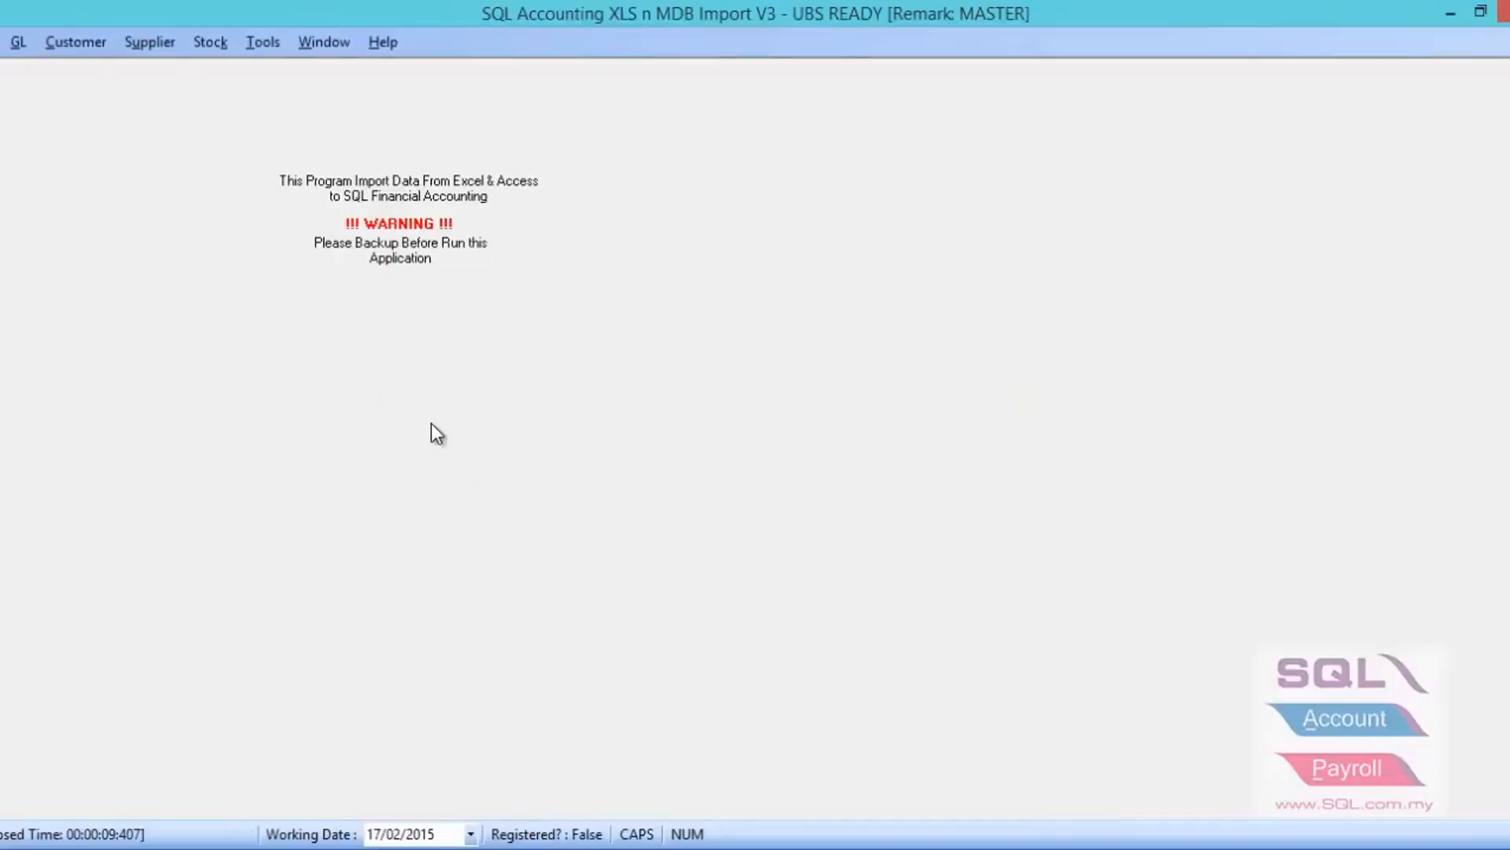
- Switch to SQL Accounting XLS n MDB Import and open the Maintain Supplier import
{"action": "left_click", "coordinate": [147, 41]}
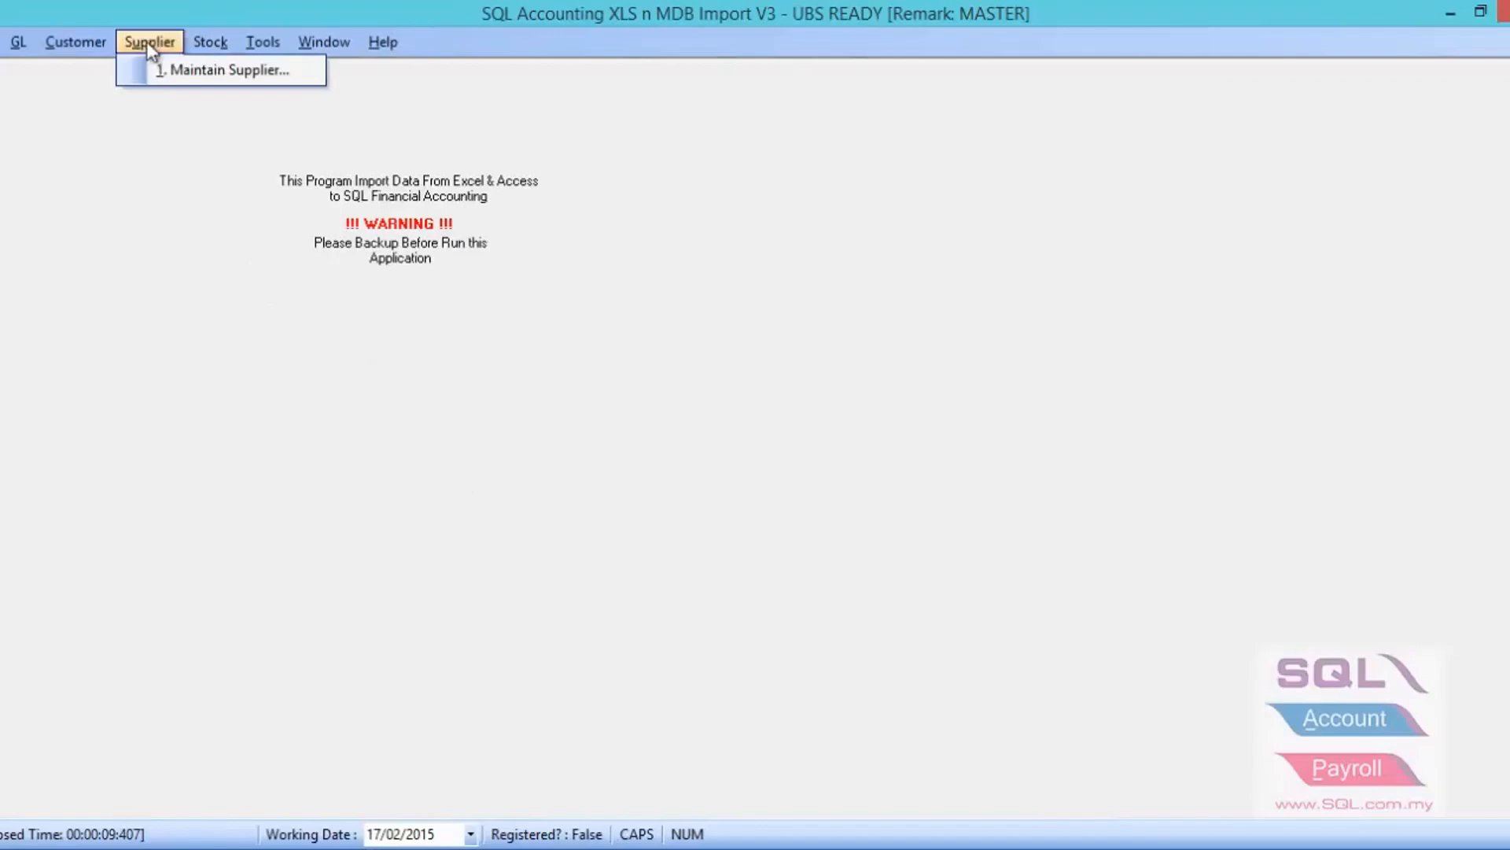